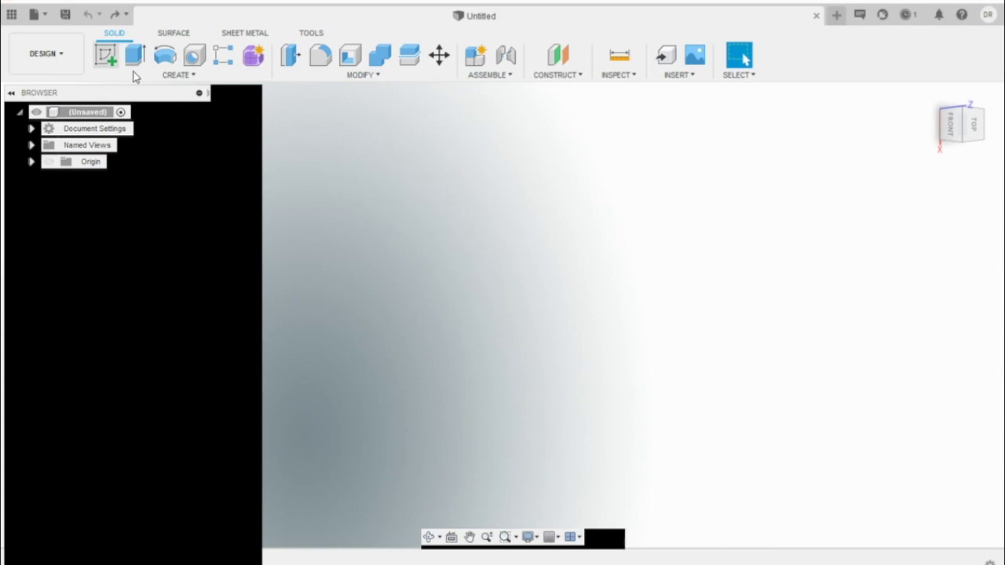
Start a sketch on the front plane and draw a rectangle from the origin, 234.95 mm wide and 82.5 mm high
left_click(106, 55)
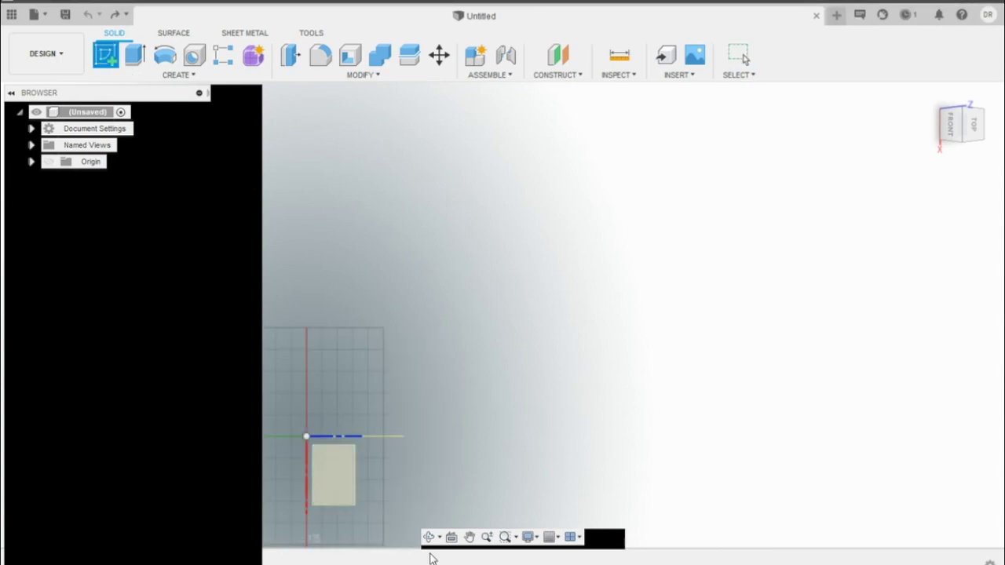
left_click(334, 474)
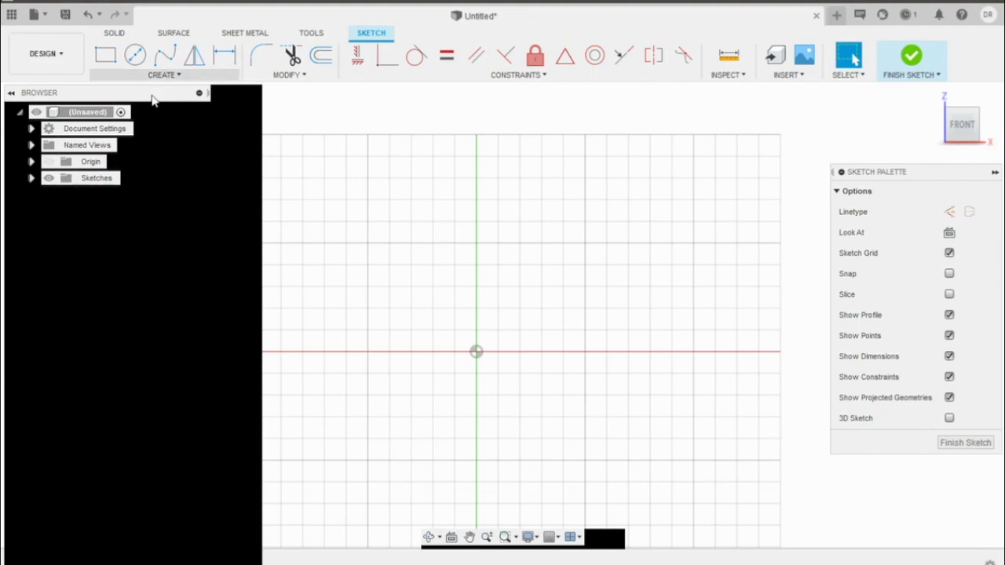
left_click(105, 54)
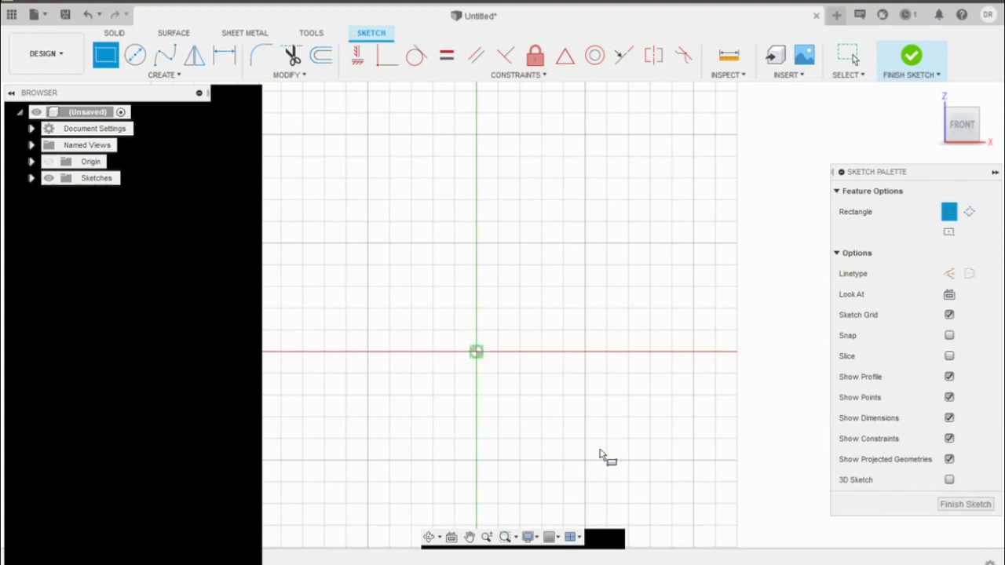
left_click(476, 351)
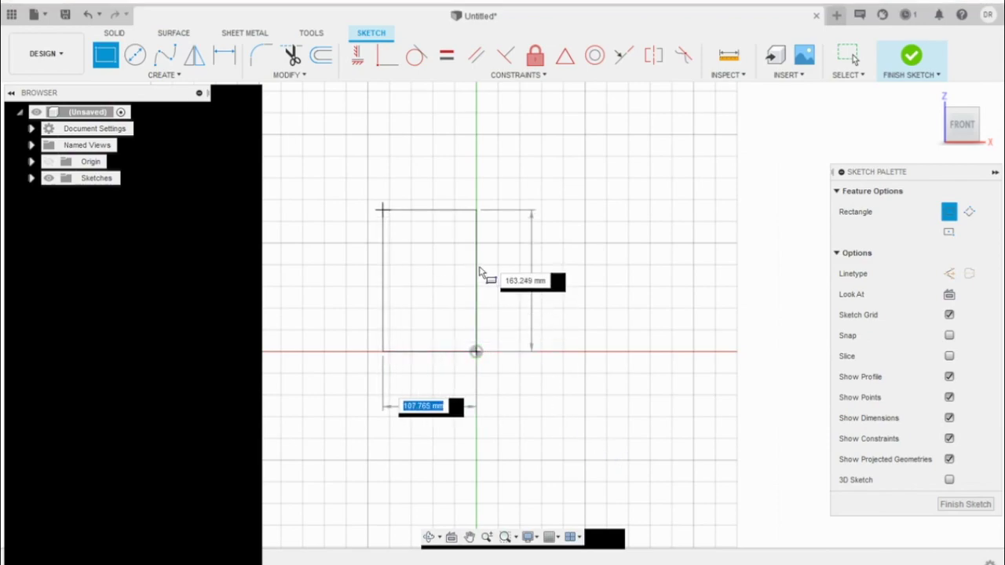
type("234")
key("Tab")
type(".95")
key("Tab")
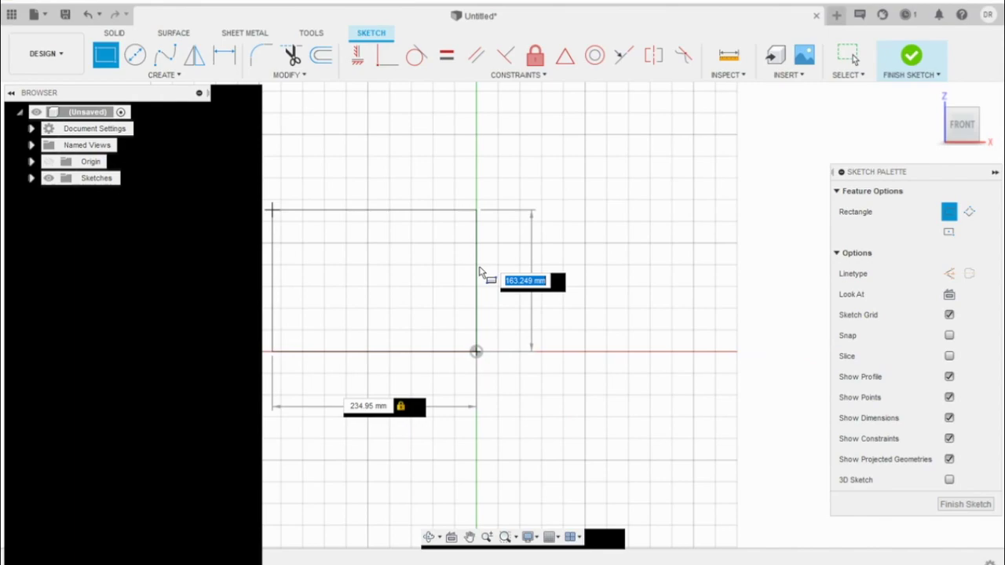
type("82.5")
key("Tab")
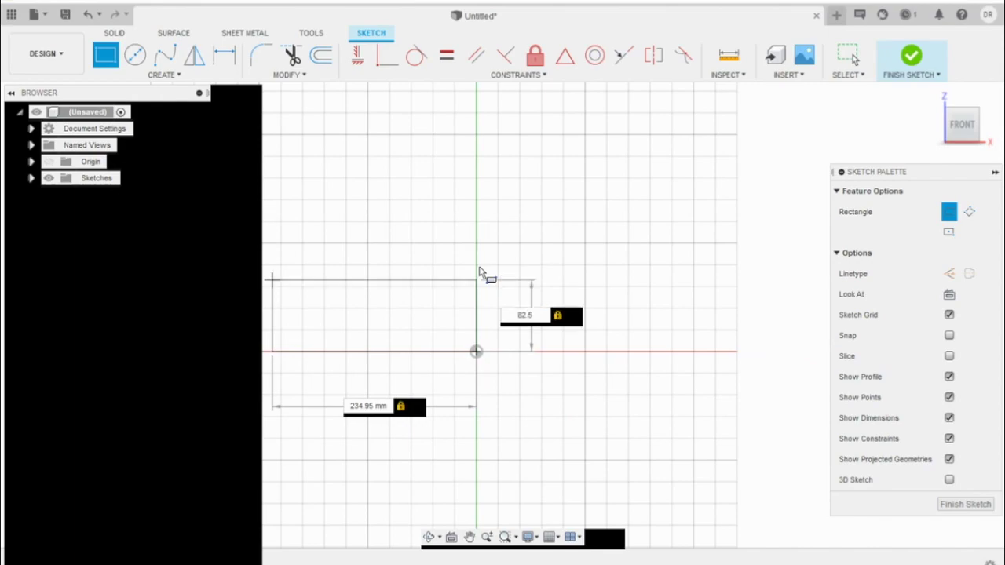
key("Return")
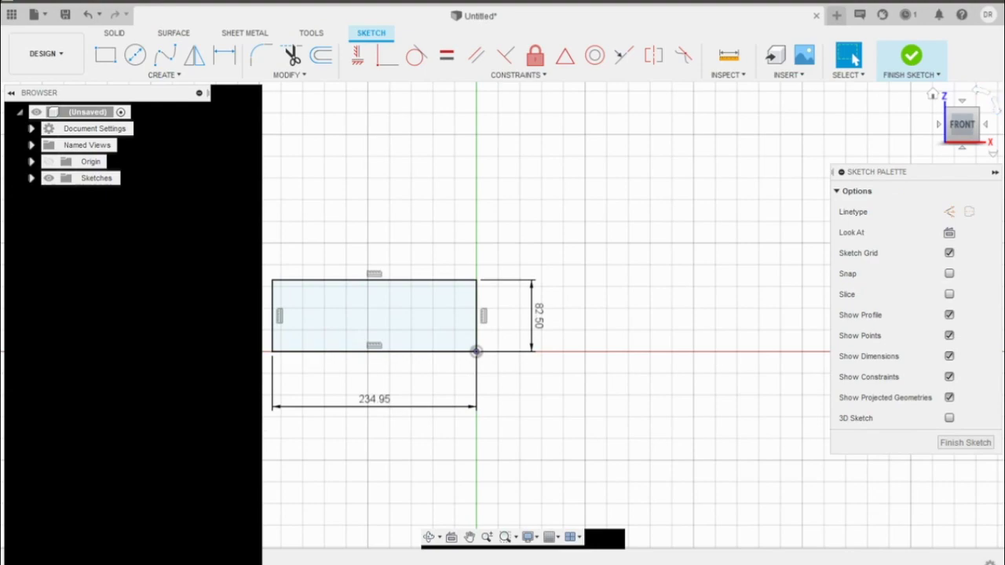
Finish the rectangle sketch and extrude its profile 558.8 mm as a new body
left_click(994, 106)
left_click(469, 537)
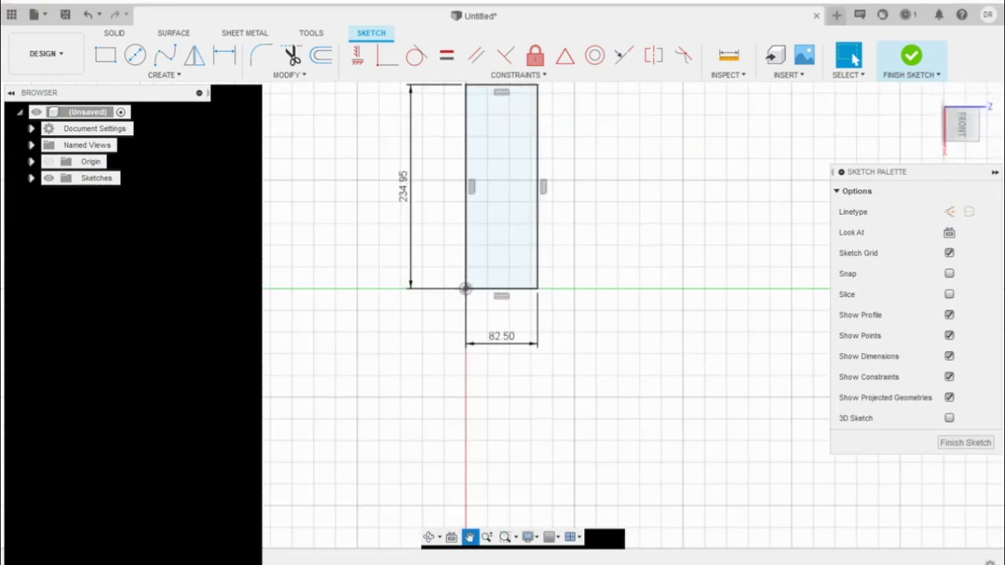
left_click_drag(725, 436, 584, 540)
key("Escape")
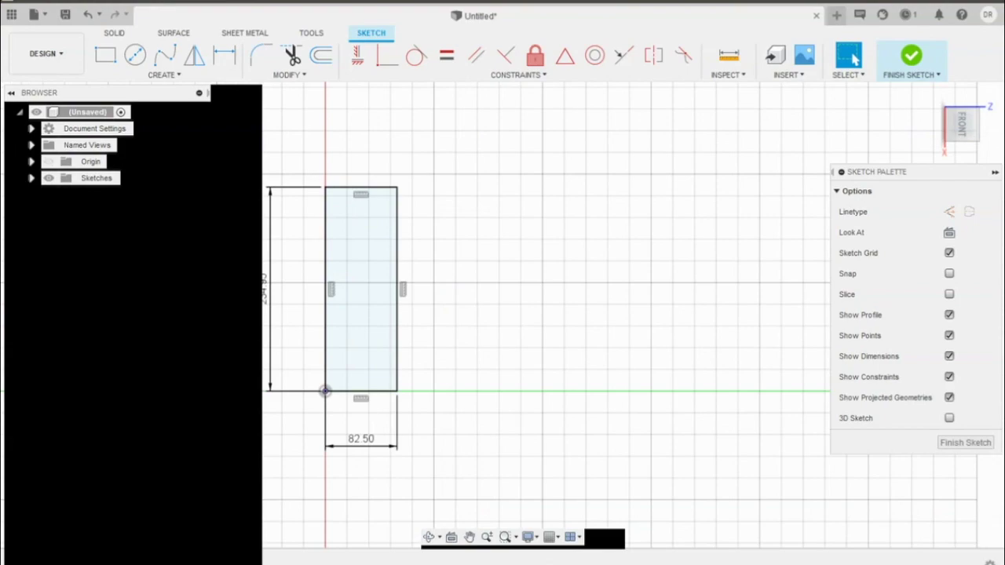
left_click(965, 442)
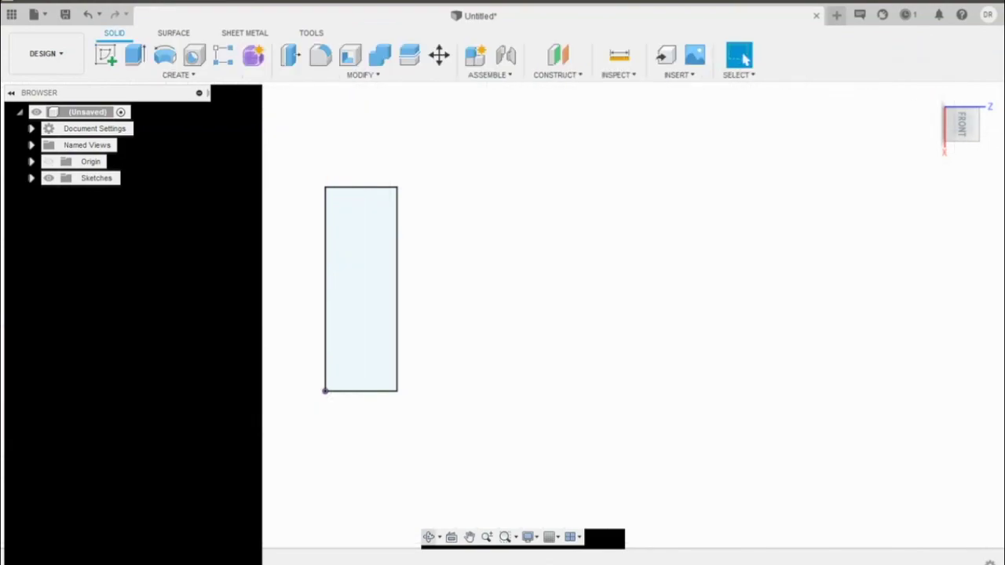
left_click_drag(511, 498, 438, 520)
key("Escape")
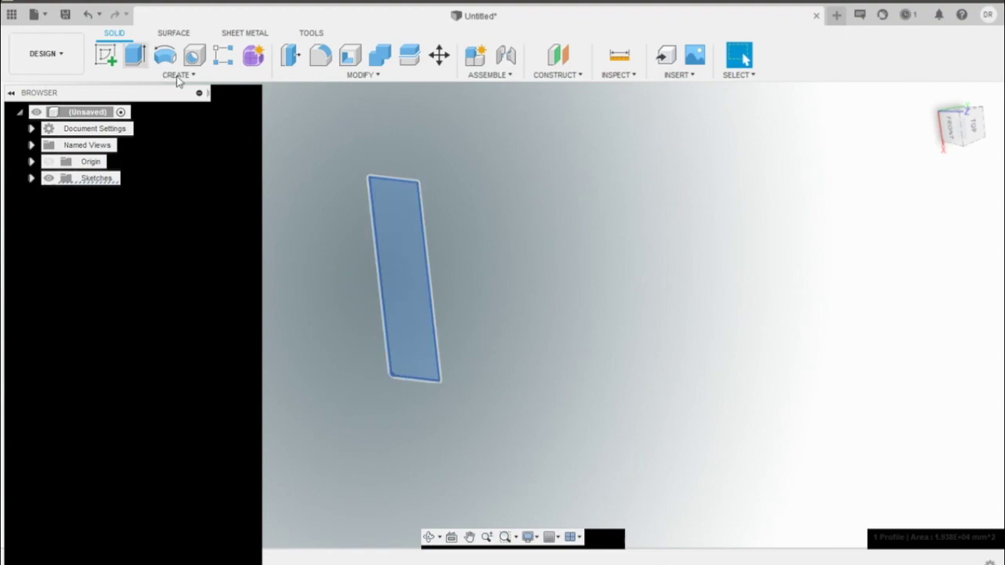
key("e")
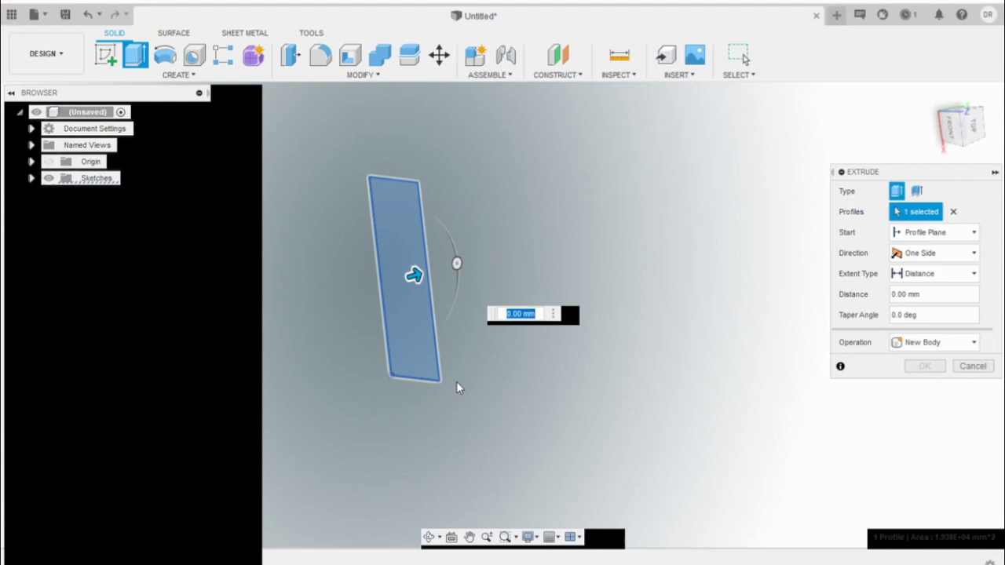
type("55")
key("Return")
key("Return")
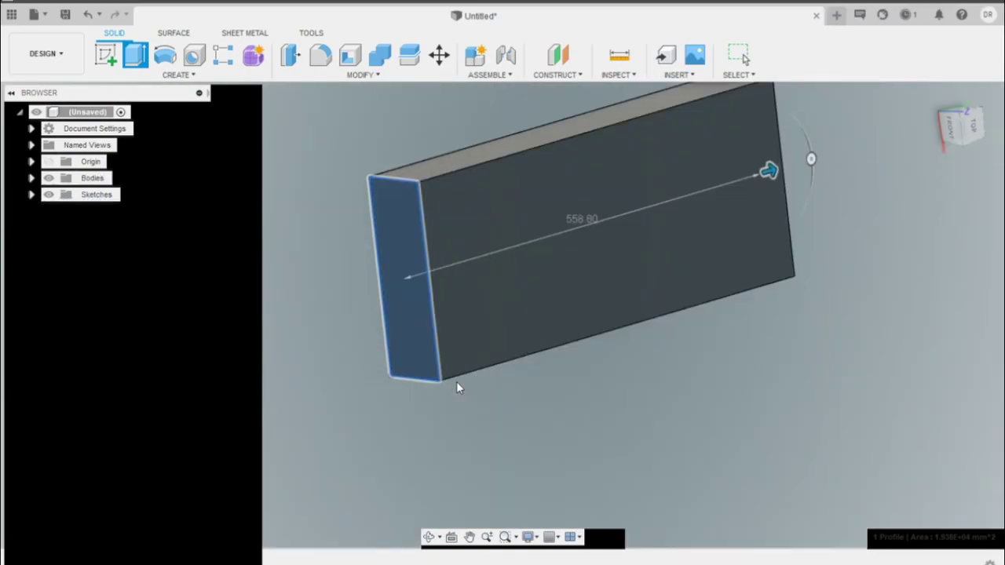
Create a new sketch on the top face of the block
left_click(469, 537)
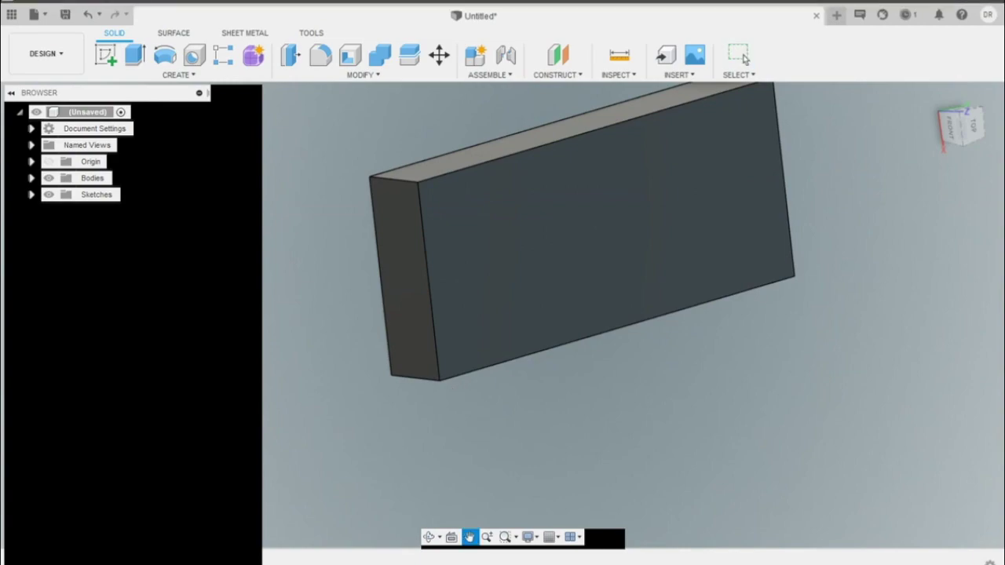
left_click_drag(804, 394, 693, 465)
key("Escape")
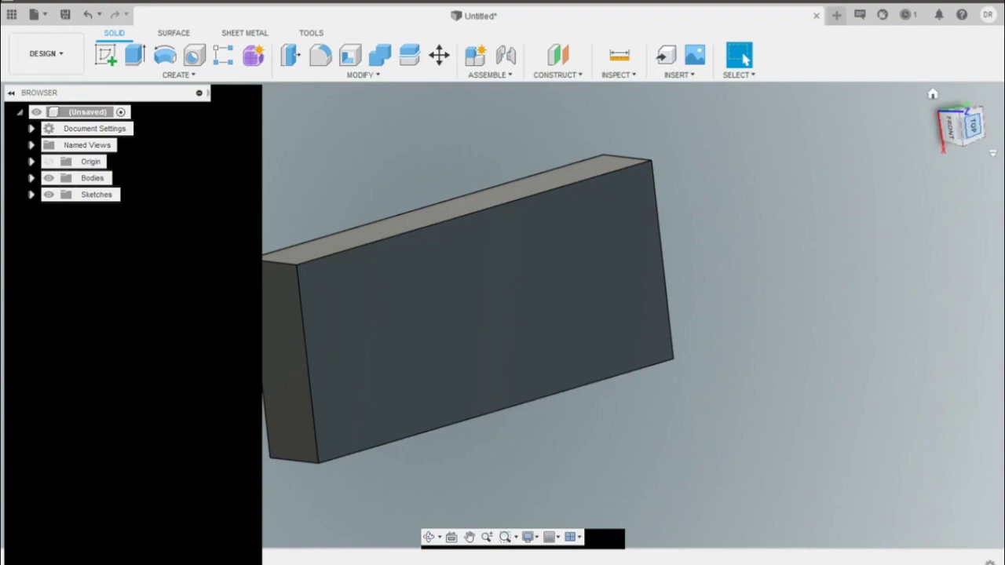
left_click(964, 120)
left_click(469, 538)
mouse_move(605, 519)
left_mouse_down()
mouse_move(570, 491)
mouse_move(605, 508)
left_mouse_up()
key("Escape")
left_click(105, 55)
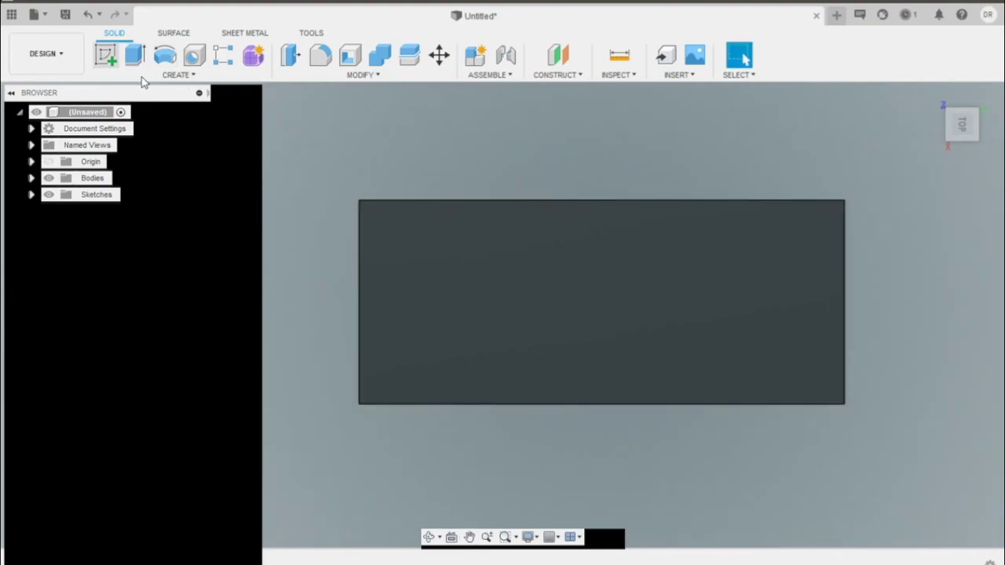
left_click(488, 399)
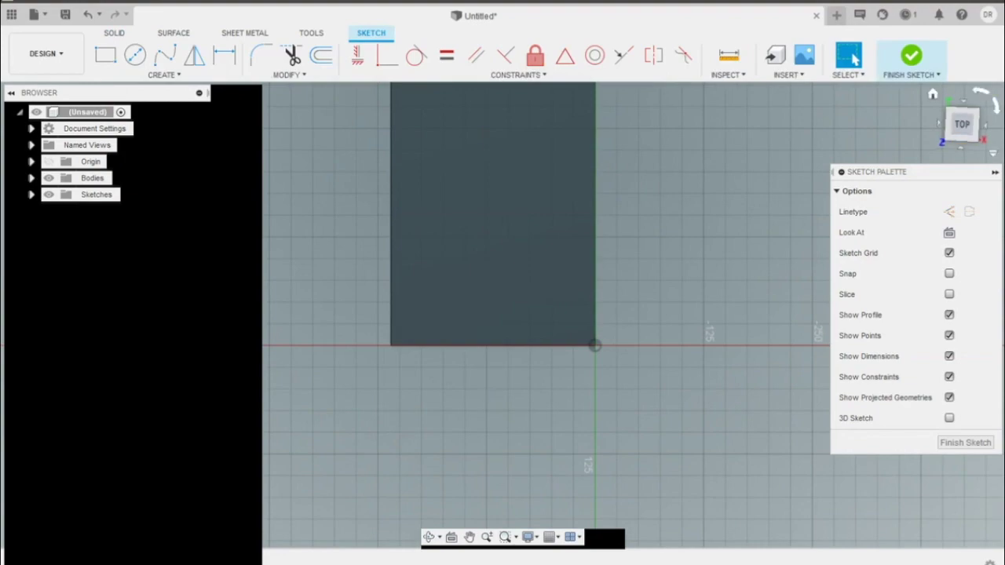
left_click(468, 537)
left_click_drag(658, 533, 575, 513)
key("Escape")
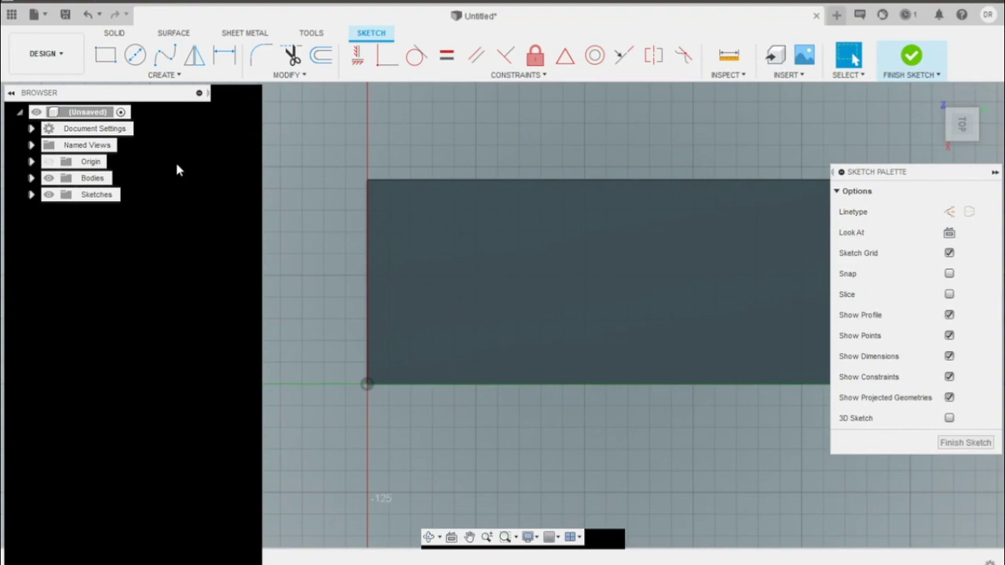
Sketch a 60 mm line outward from the block's origin corner at 60° to its short edge
left_click(169, 74)
left_click(180, 91)
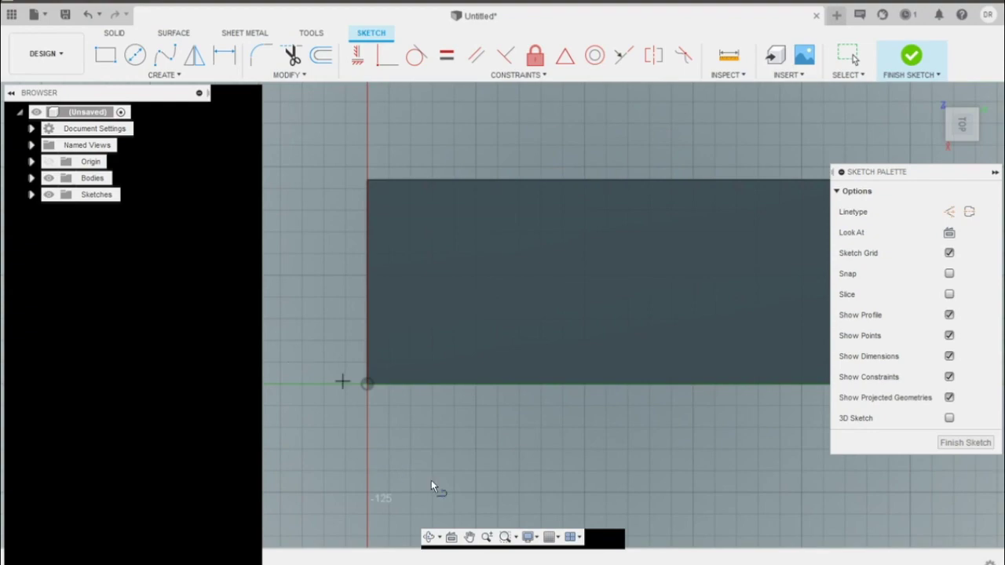
left_click(367, 384)
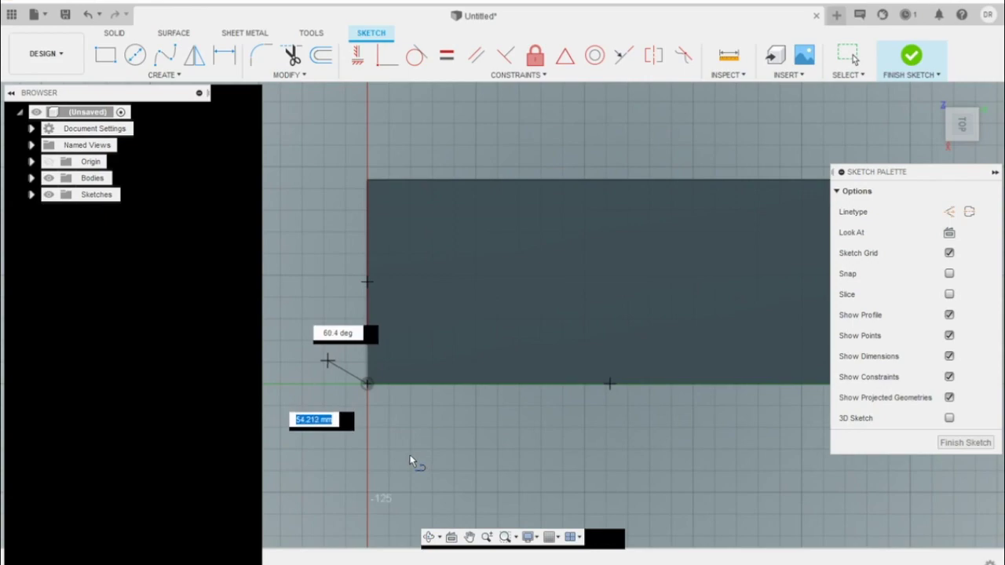
type("60")
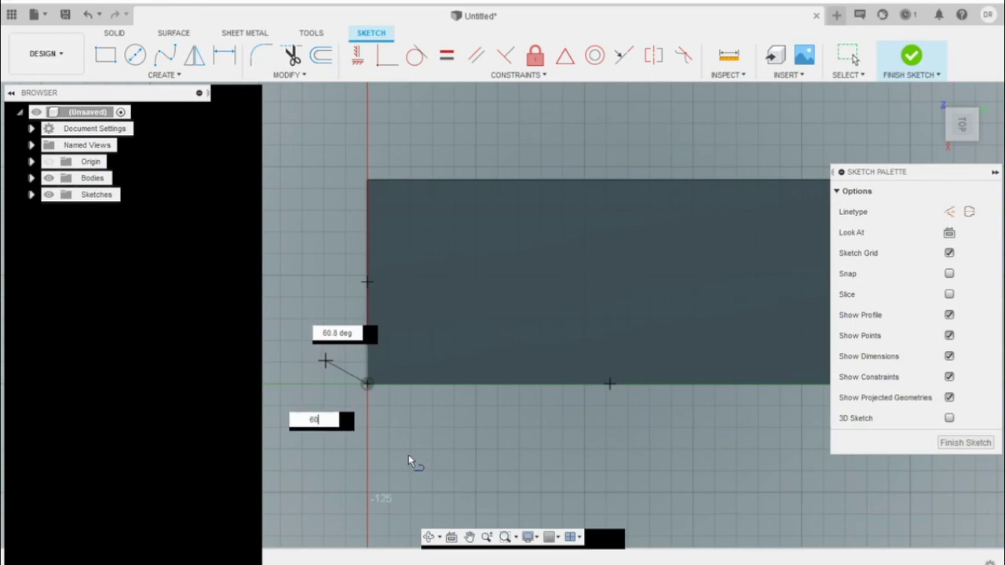
key("Tab")
type("60")
key("Tab")
key("Return")
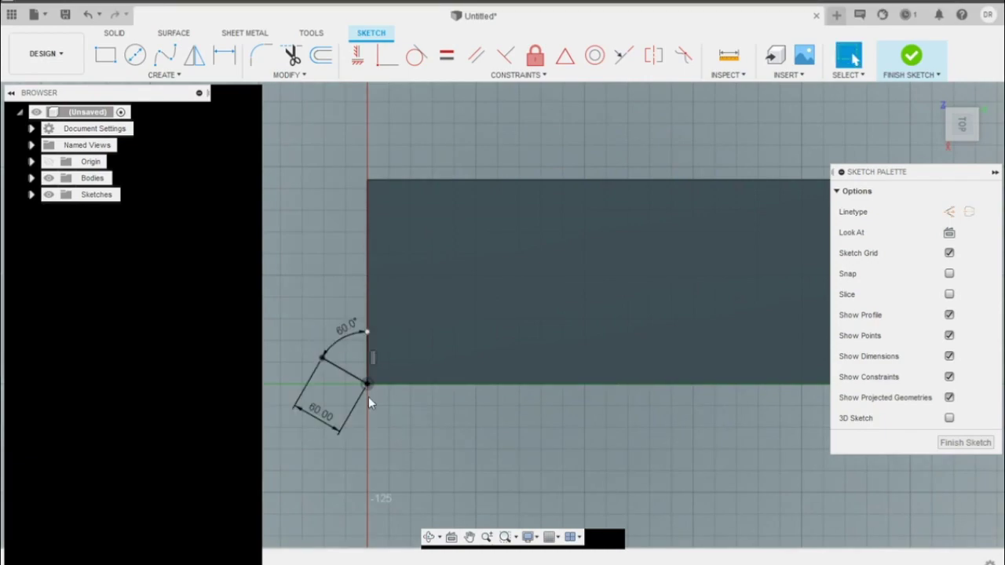
key("Escape")
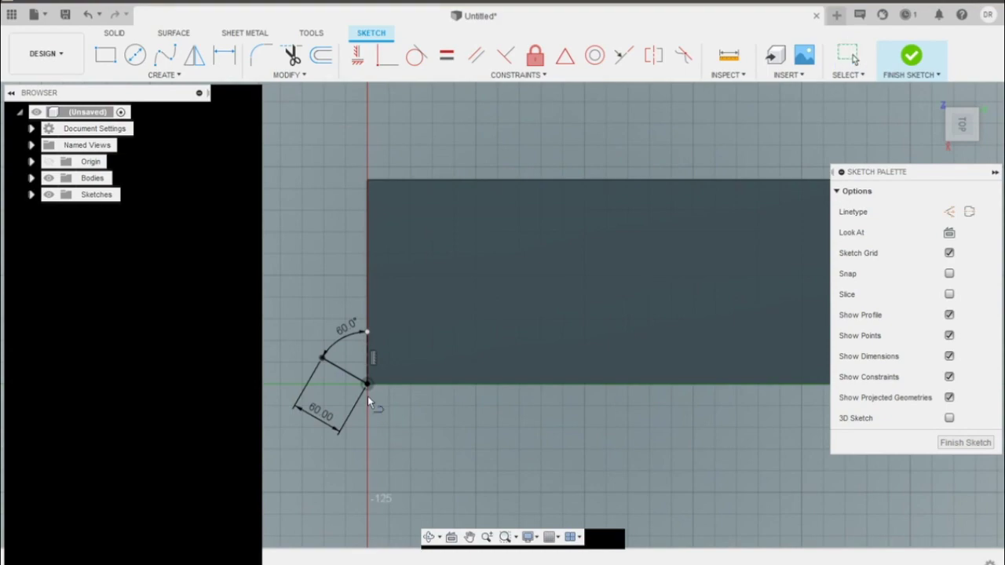
Continue from the angled line's free end with an 89 mm line parallel to the block's short edge
left_click(402, 450)
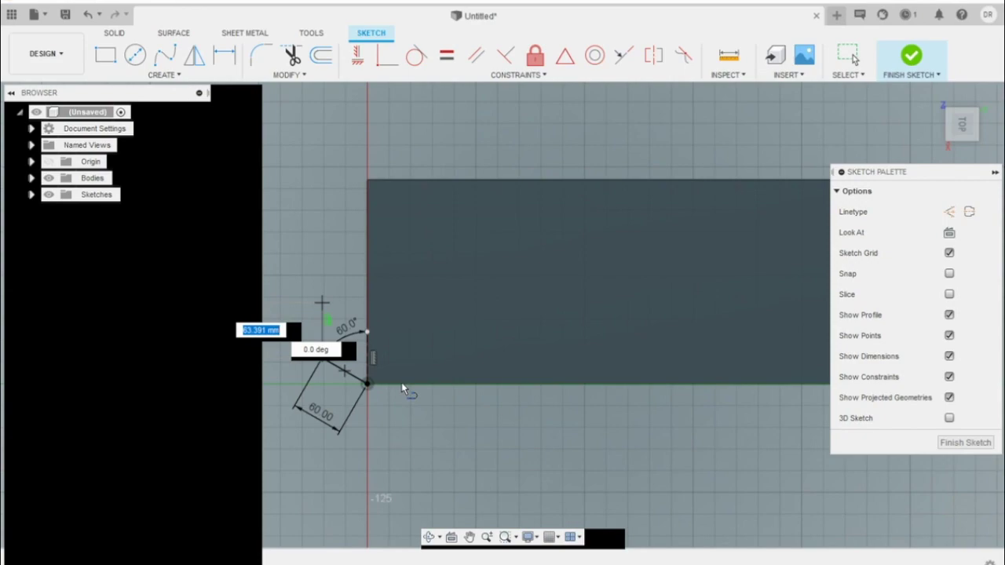
type("86")
key("Tab")
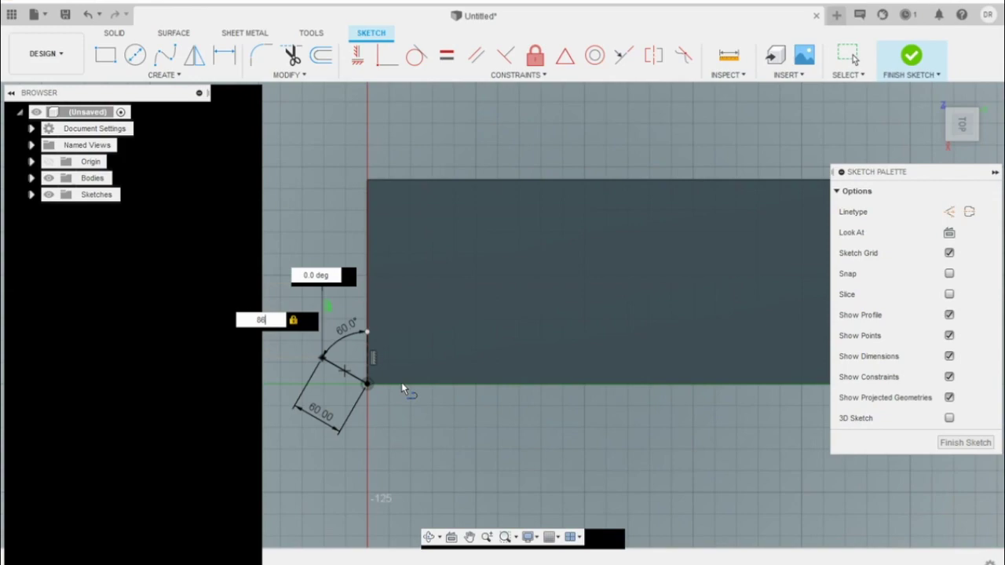
key("BackSpace")
type("8")
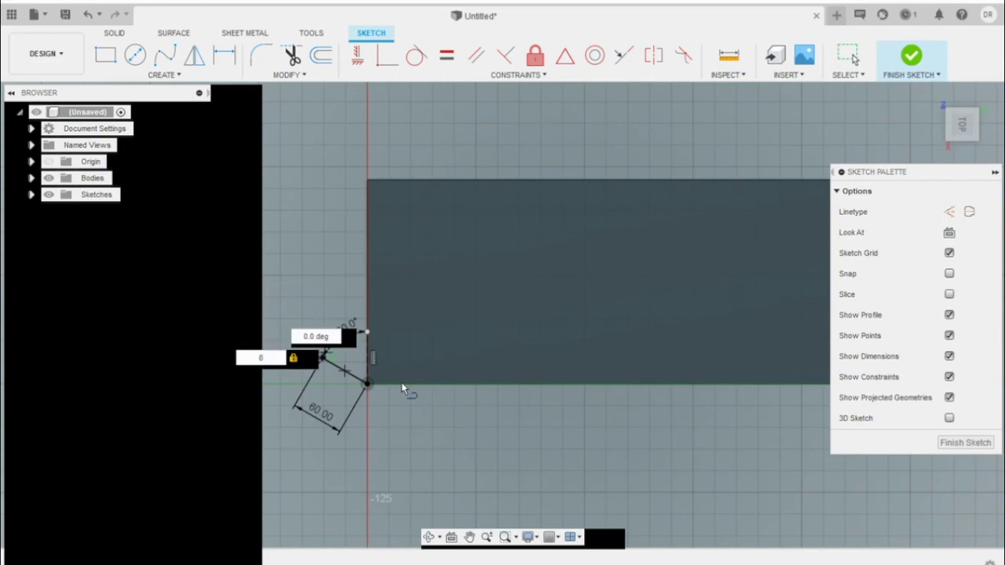
type("9")
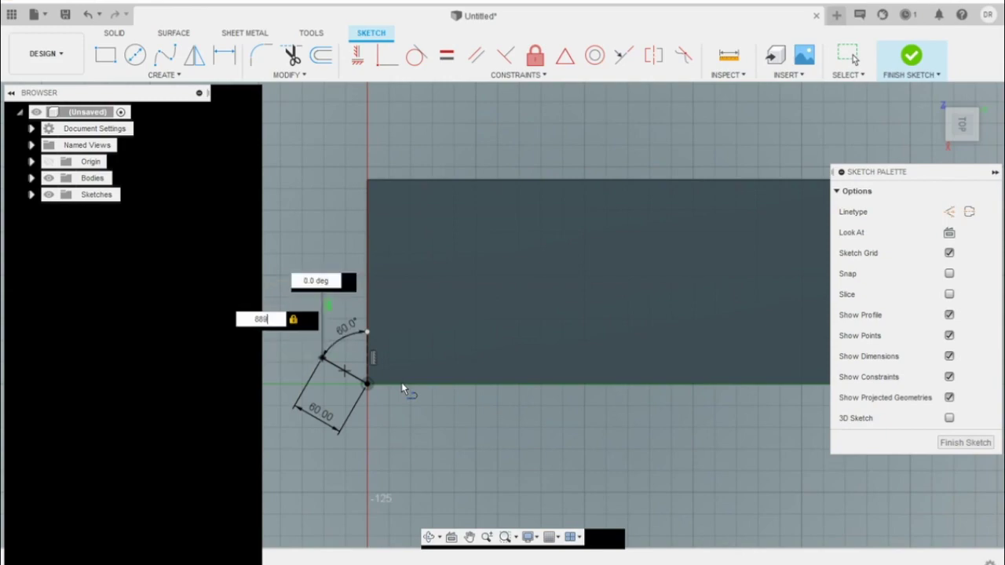
key("BackSpace")
key("BackSpace")
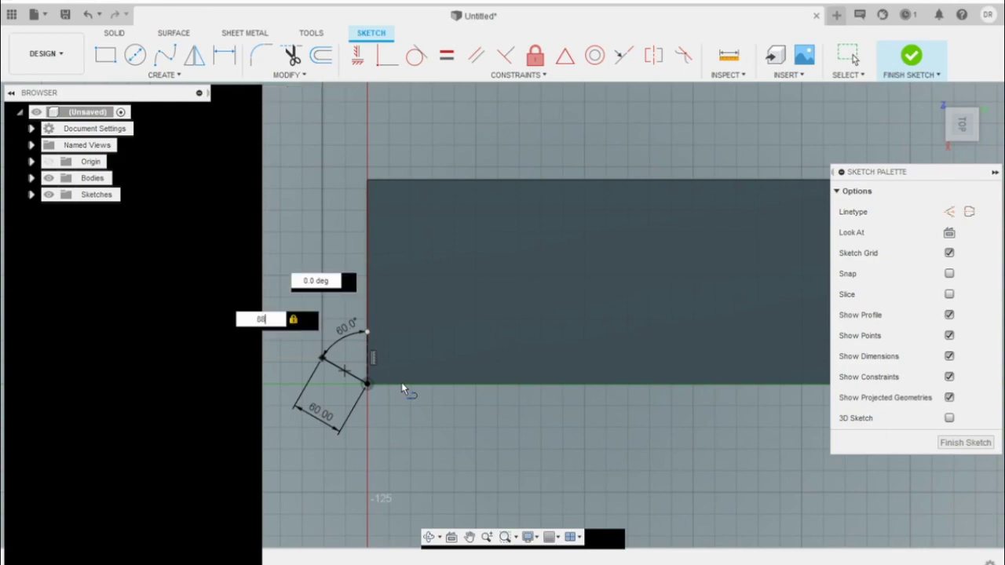
type("9")
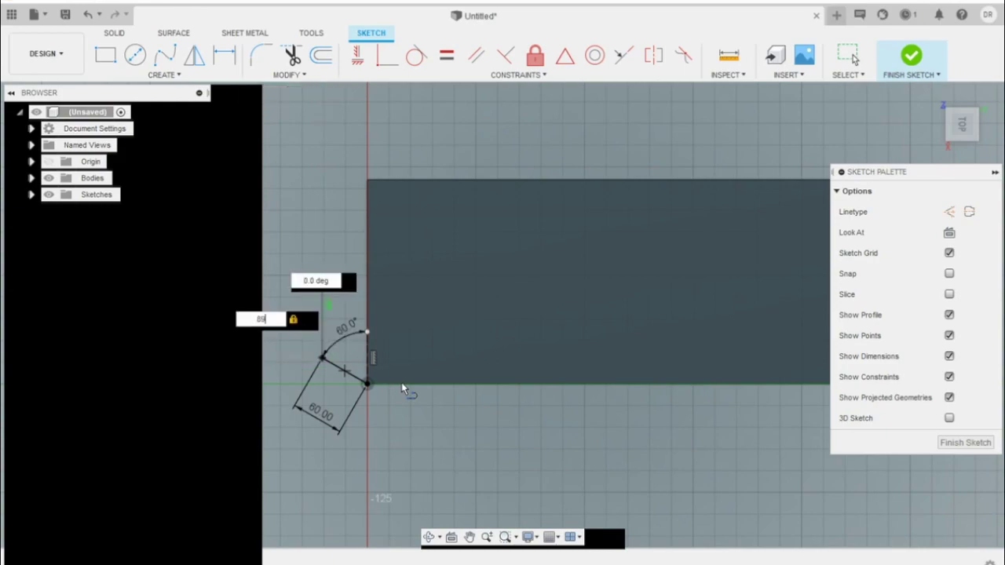
key("Return")
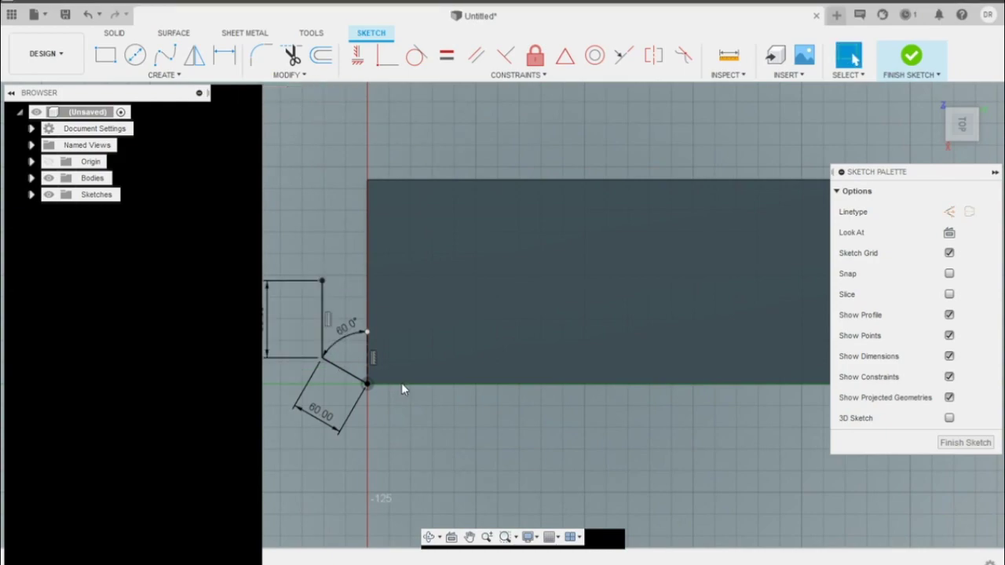
key("Escape")
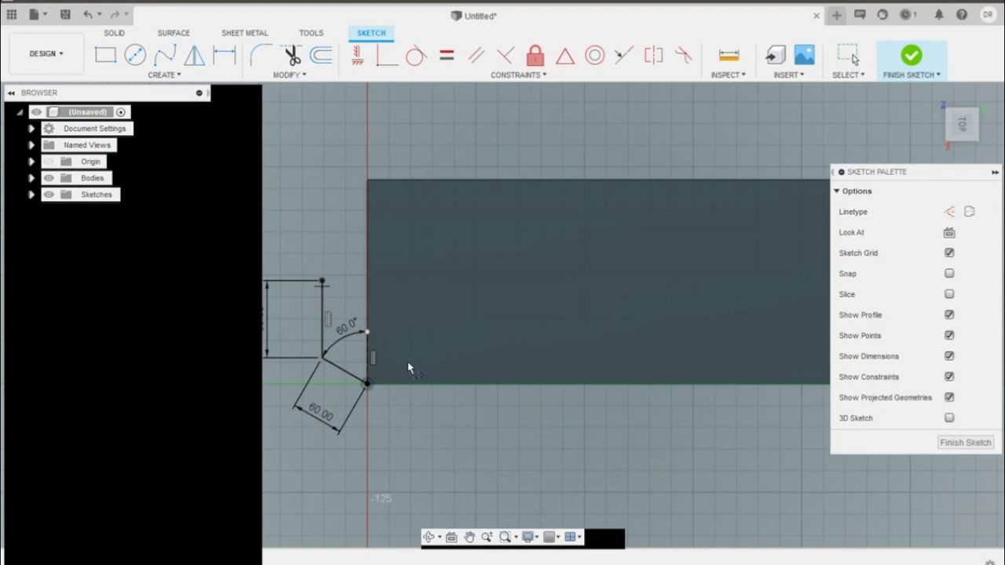
Close the profile with a line from the 89 mm line's end to the block's other corner, and finish the sketch
left_click(322, 280)
key("Escape")
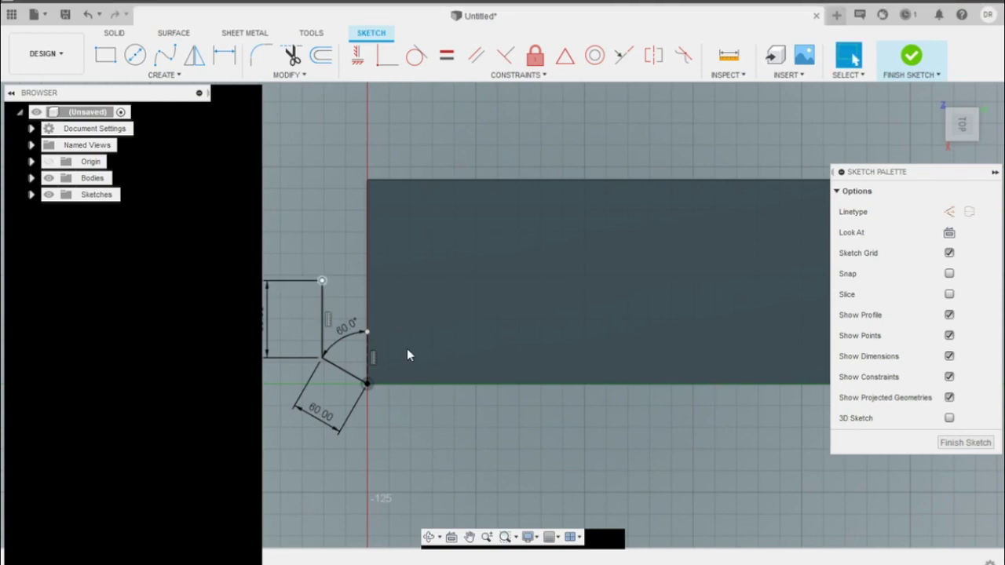
key("l")
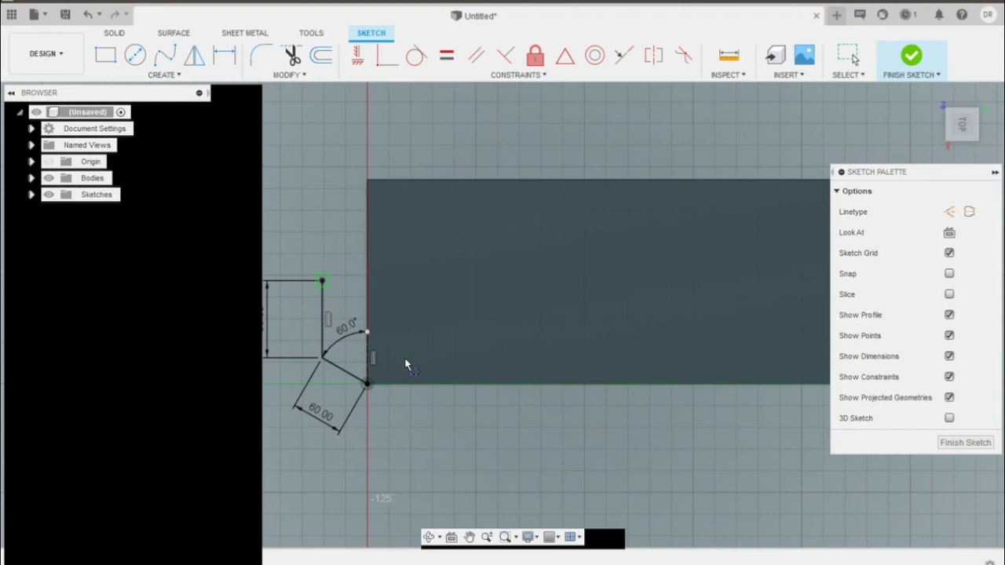
key("Return")
key("Escape")
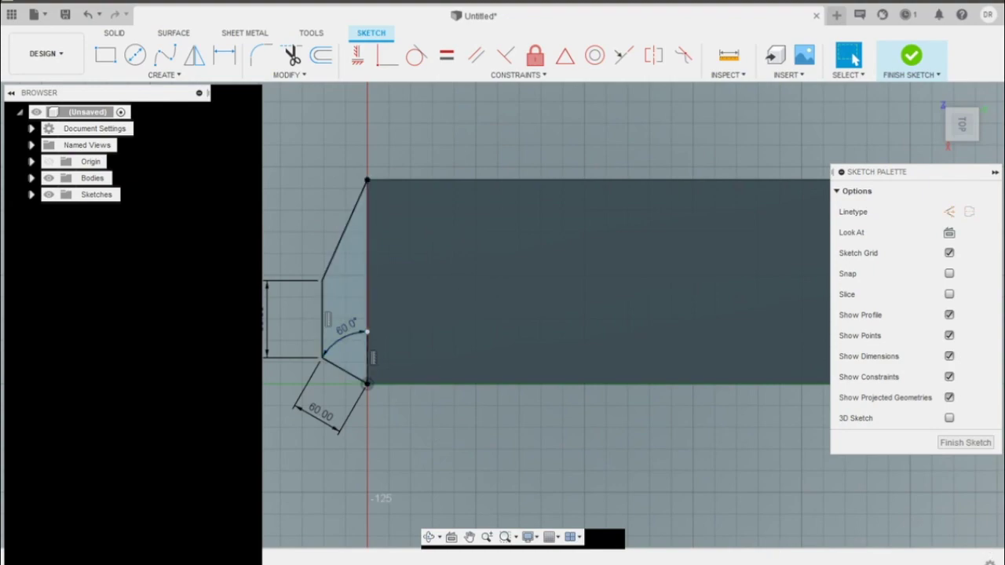
left_click(967, 442)
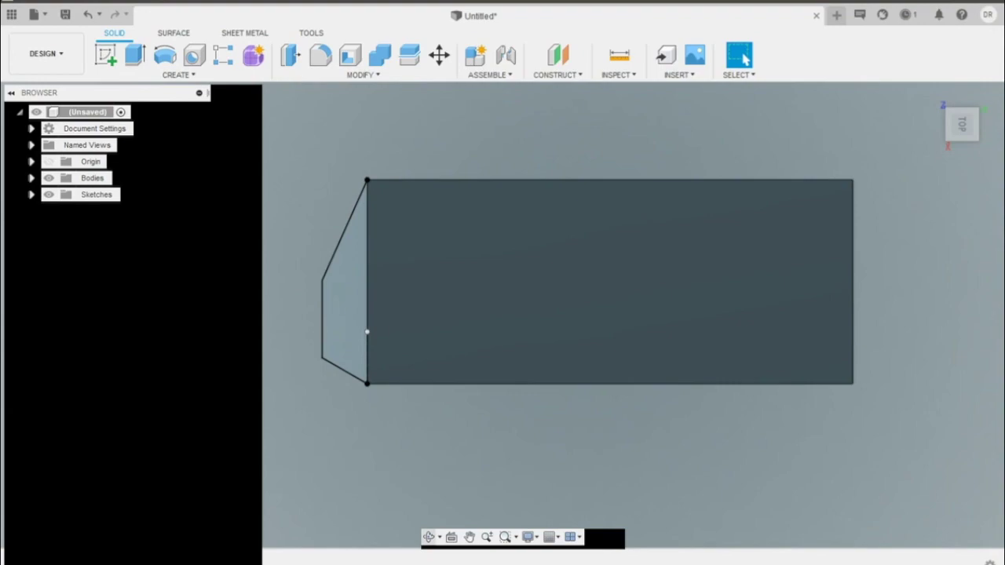
Start extruding the angled end profile about 10 mm toward the block's bottom face
left_click(429, 537)
left_click_drag(510, 462, 563, 475)
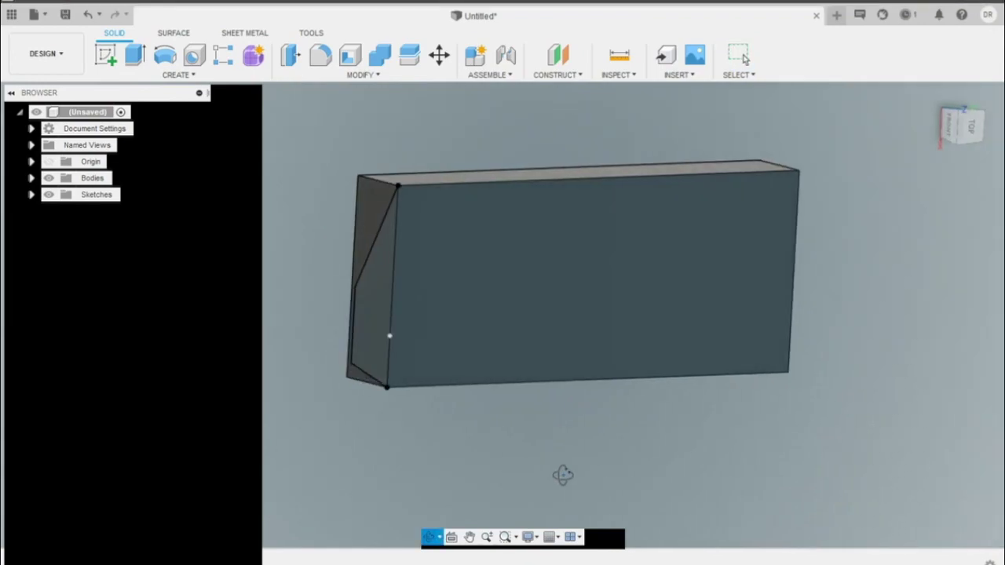
key("Escape")
scroll(395, 342, "up", 1)
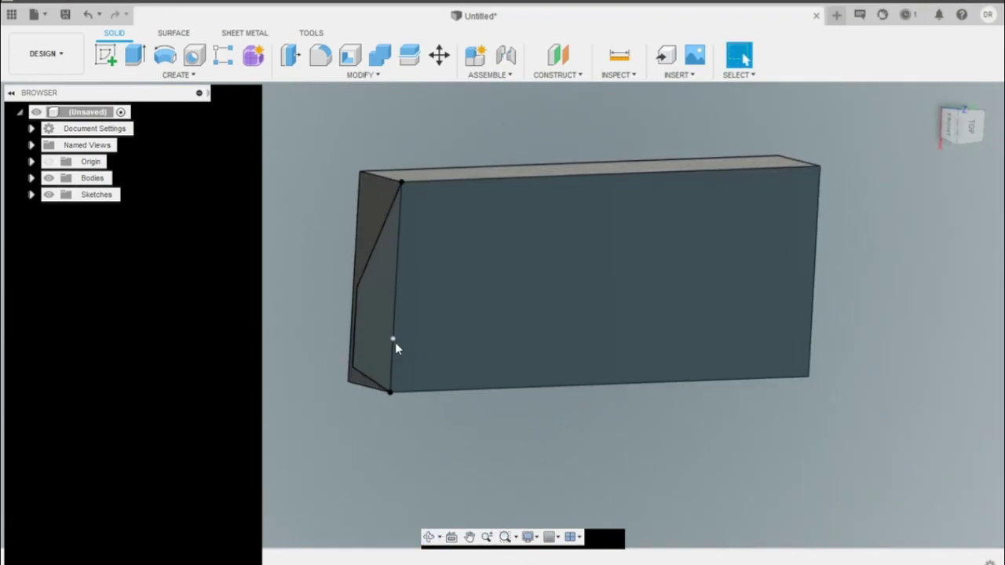
scroll(396, 342, "up", 4)
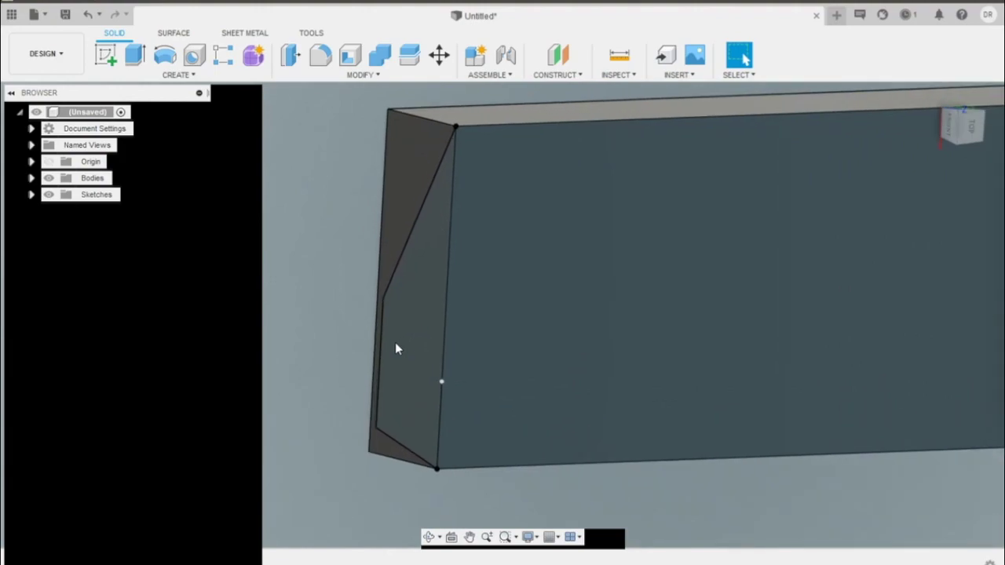
left_click(396, 344)
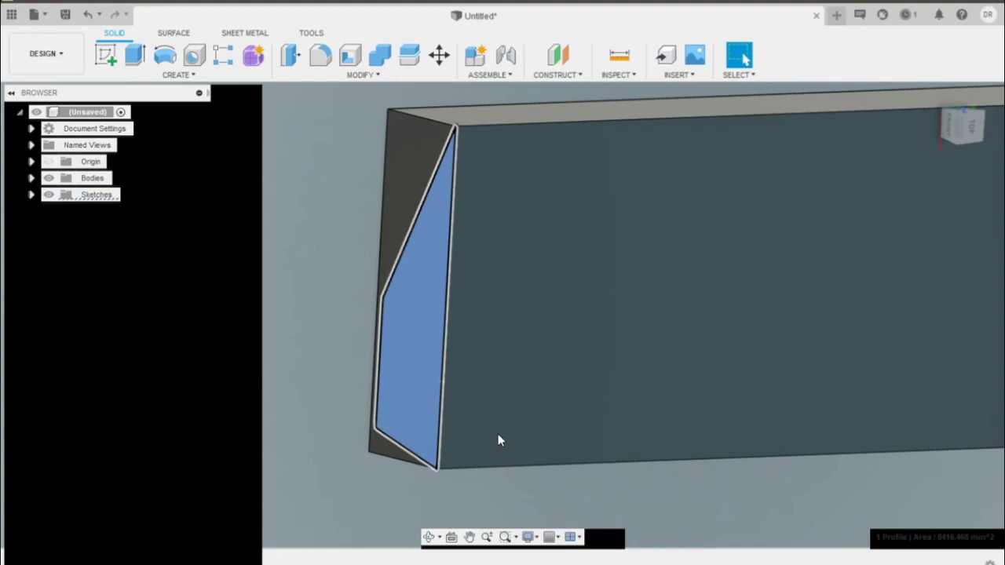
key("e")
left_click(385, 409)
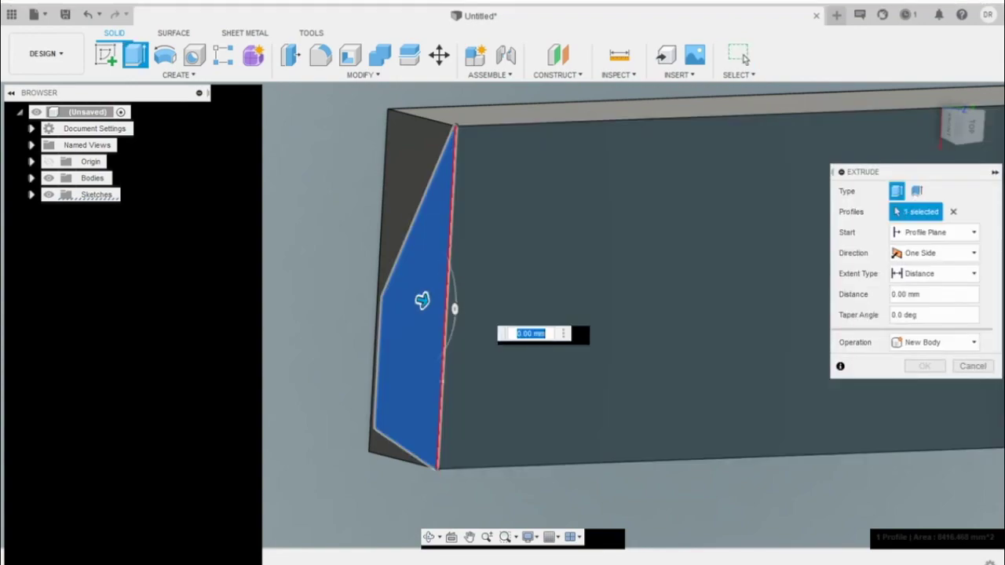
left_click(429, 537)
left_click_drag(422, 301, 575, 368)
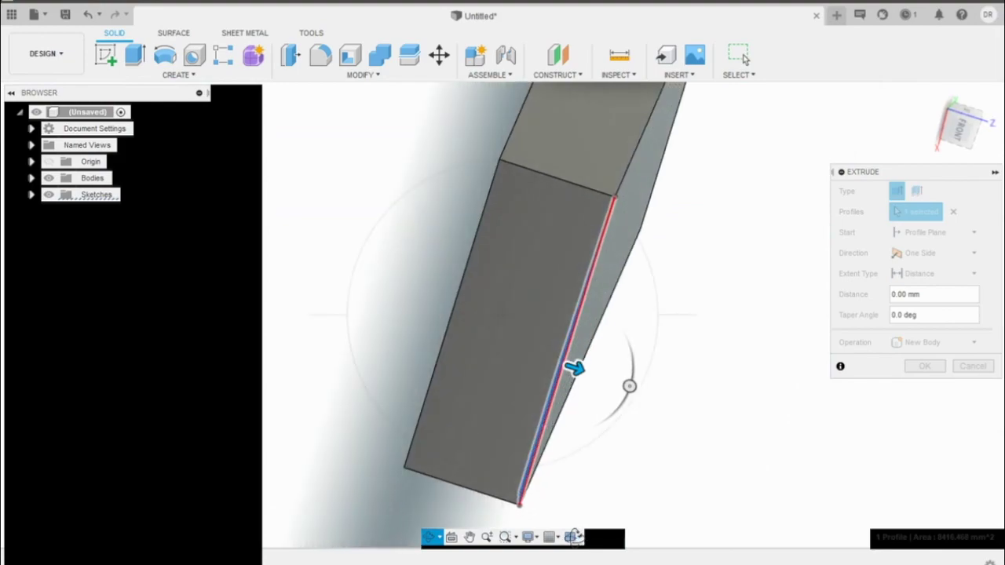
key("Escape")
left_click_drag(724, 469, 702, 458)
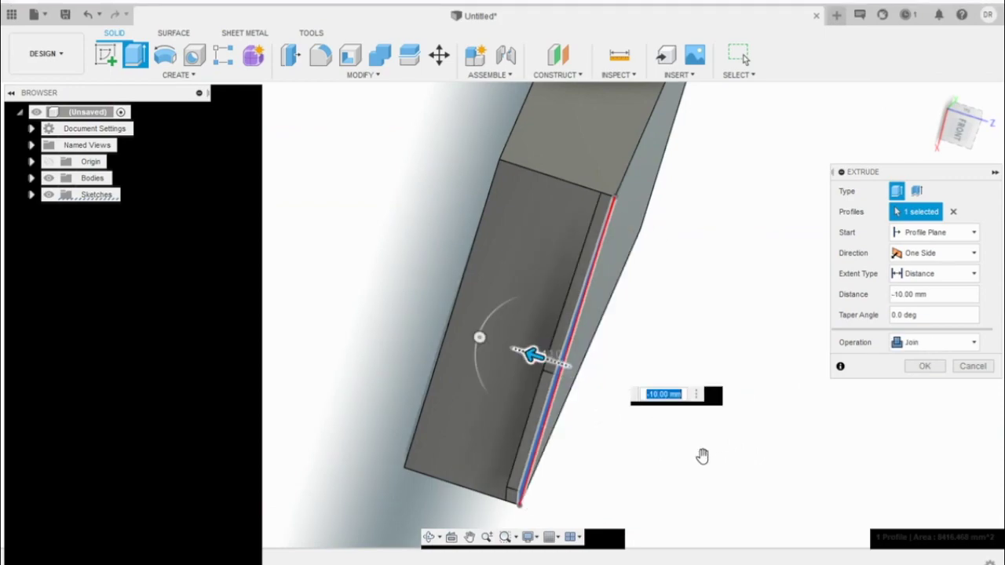
Set the profile's extrusion distance to -4.76 mm and create it as a new body
left_click(834, 498)
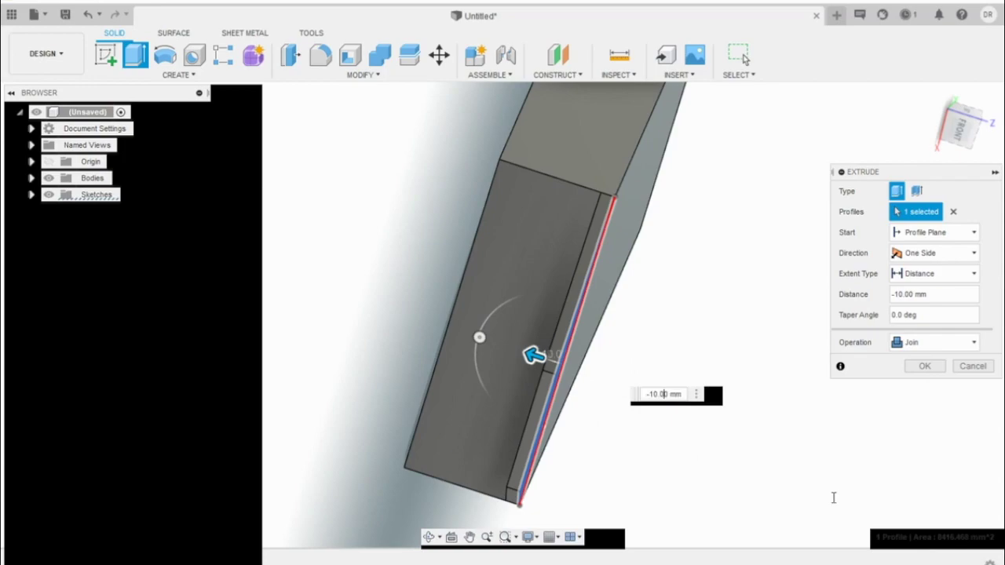
key("BackSpace")
key("BackSpace")
key("BackSpace")
key("BackSpace")
key("BackSpace")
key("BackSpace")
type("-4")
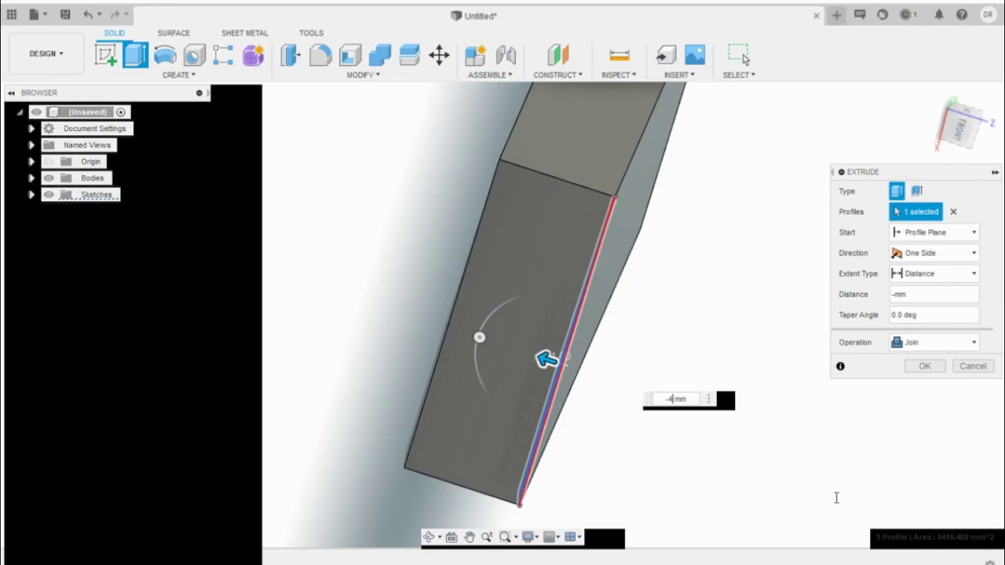
type(".76")
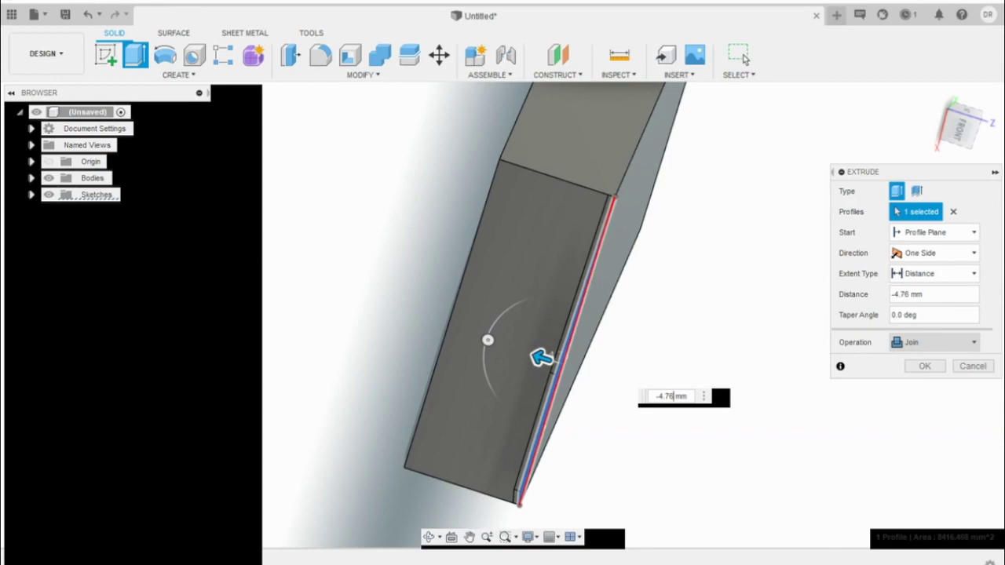
left_click(934, 343)
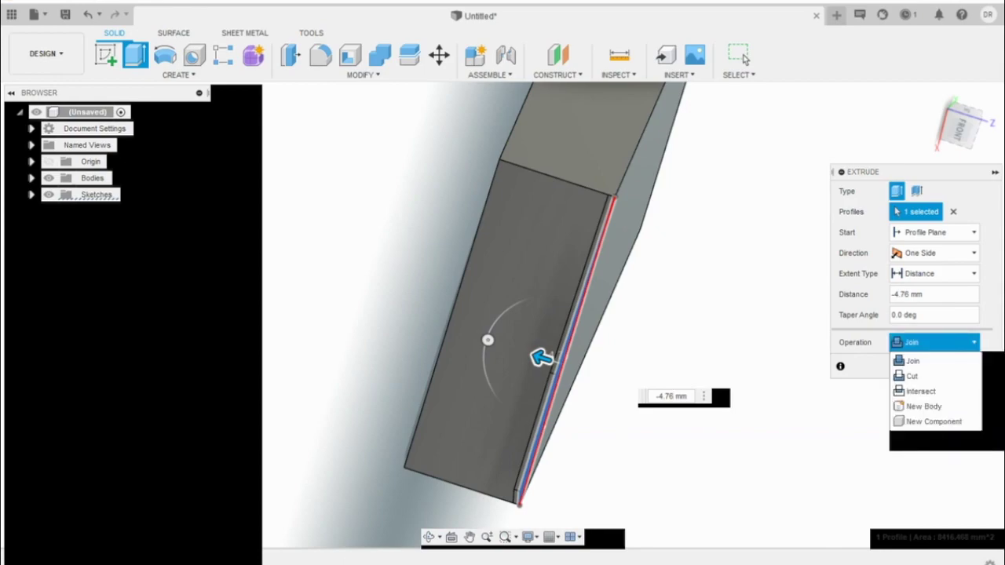
left_click(924, 406)
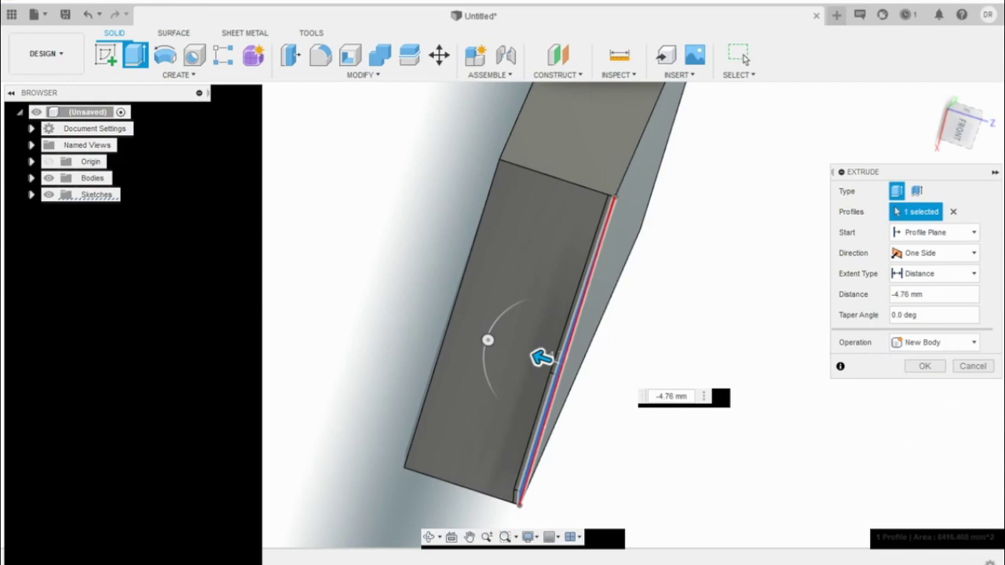
key("Return")
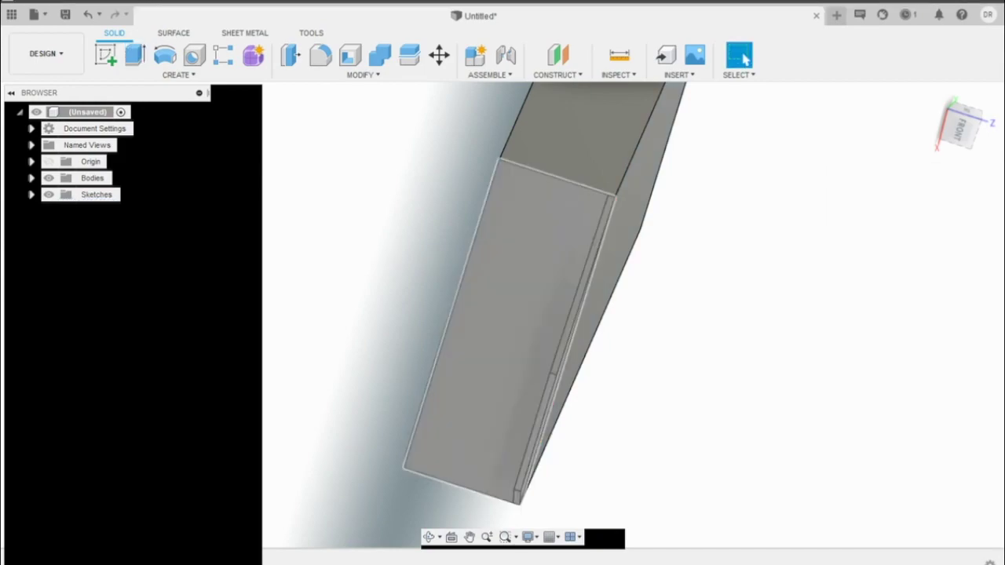
Paste a copy of the thin angled plate body and move it -80 mm along Z toward the block's bottom face
middle_click_drag(688, 528, 689, 528, "shift")
middle_click_drag(736, 489, 700, 450, "shift")
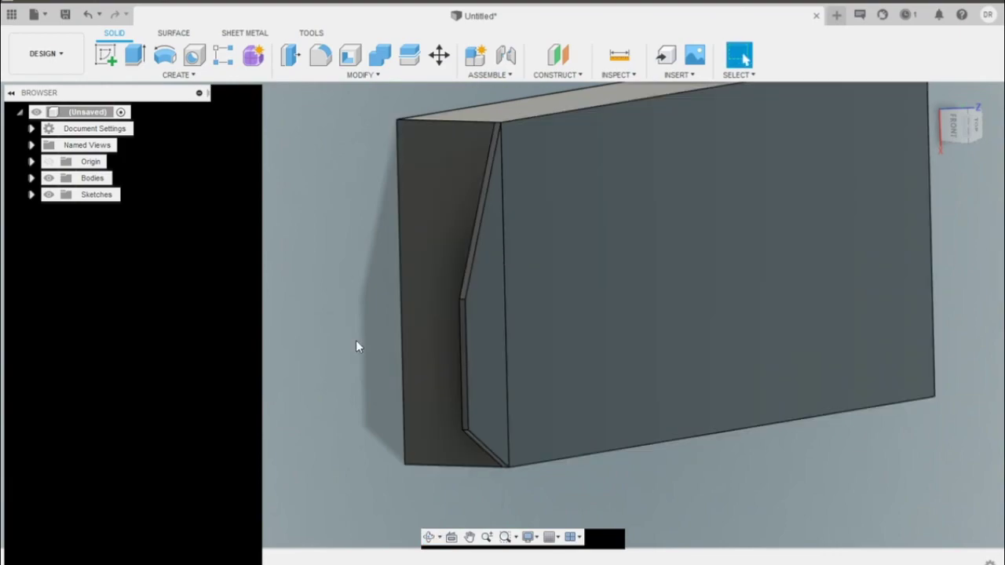
left_click(32, 178)
left_click(104, 210)
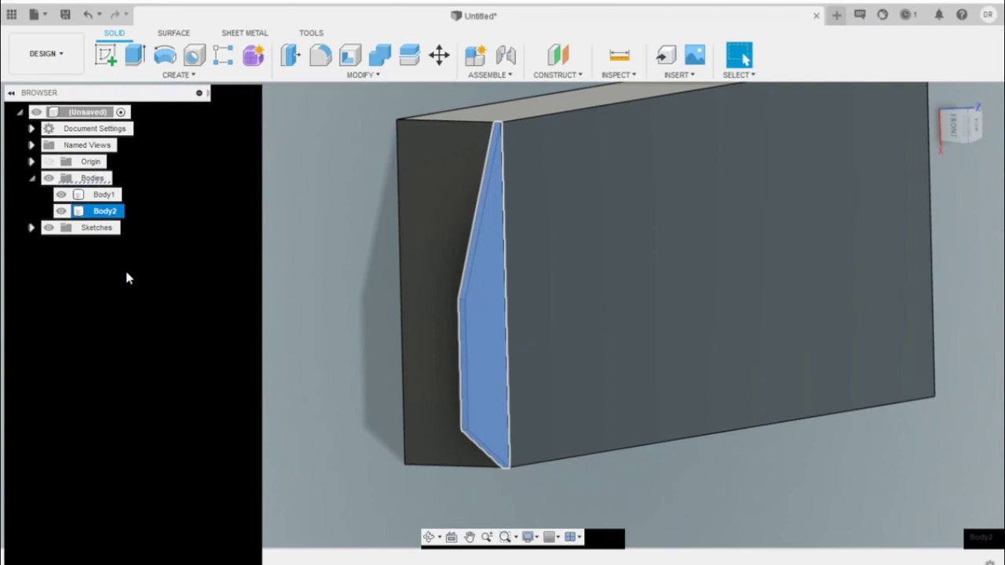
key("ctrl+v")
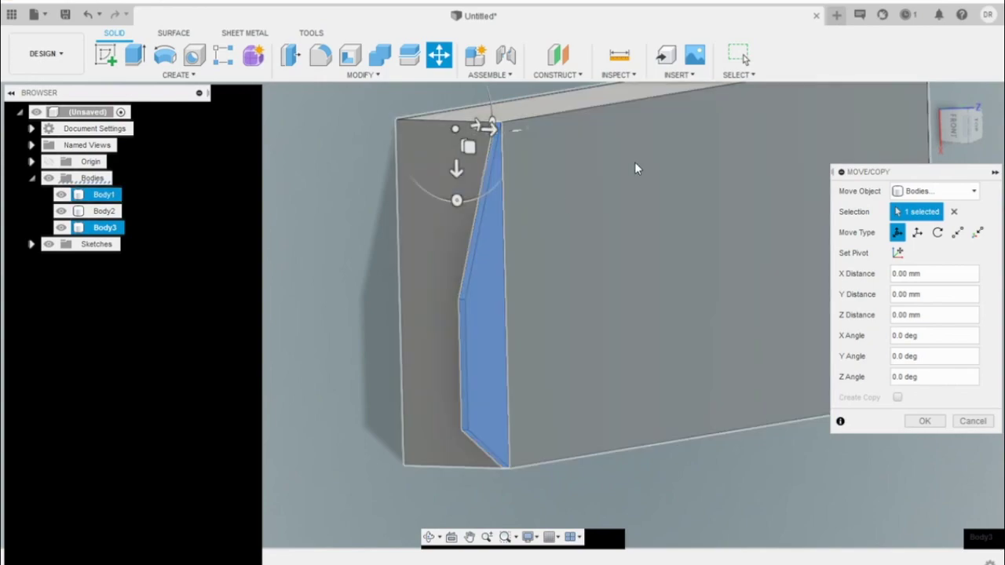
left_click(952, 124)
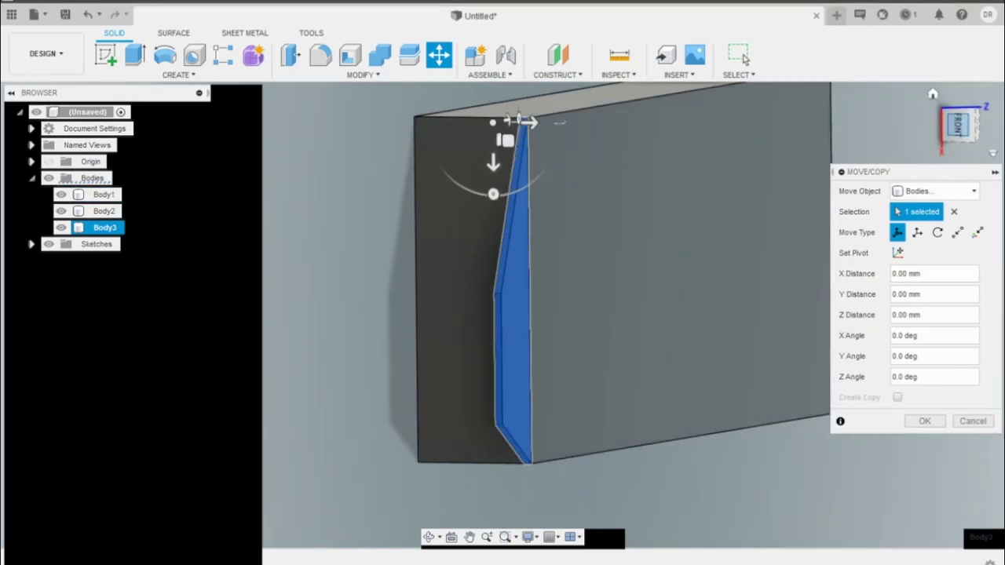
left_click_drag(772, 139, 634, 148)
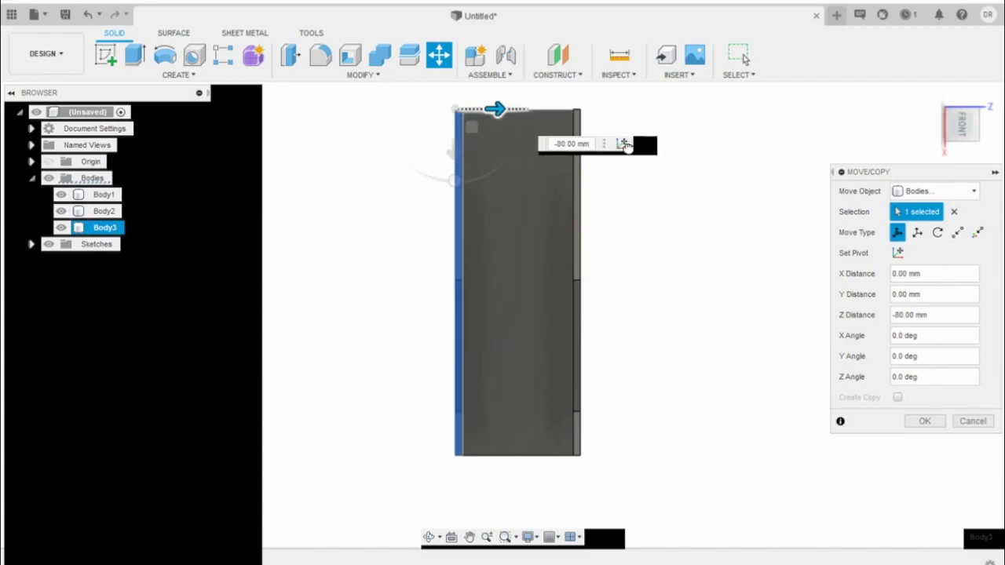
Adjust the copied plate's Z distance to -77 mm to align it with the block's bottom face
scroll(556, 258, "up", 5)
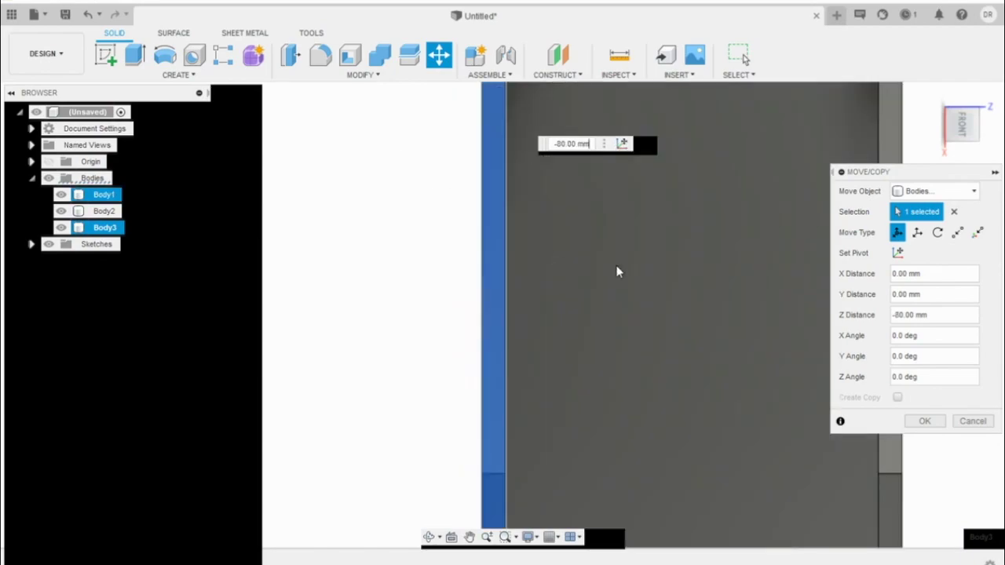
scroll(619, 272, "down", 5)
middle_click_drag(550, 381, 553, 502, "shift")
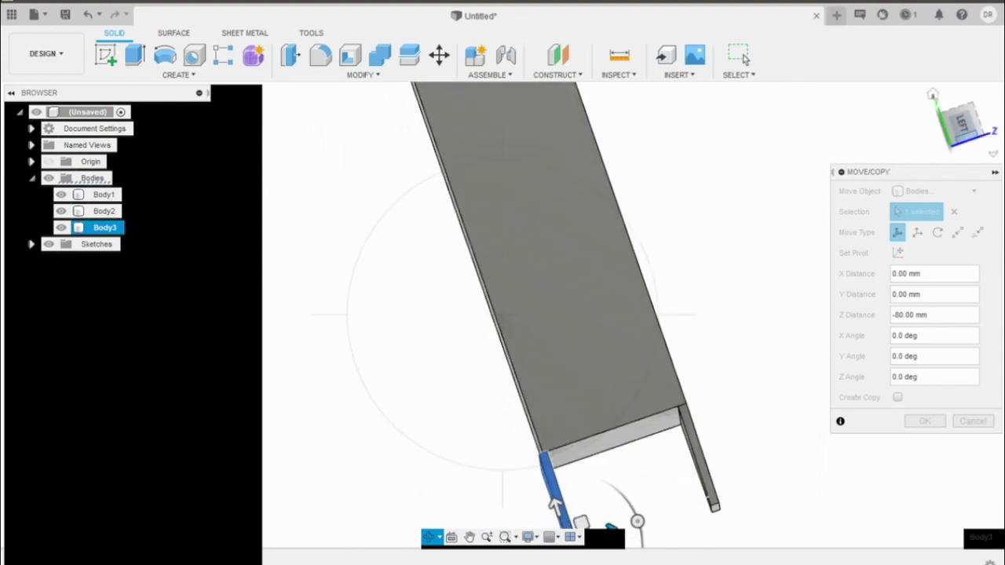
left_click(962, 124)
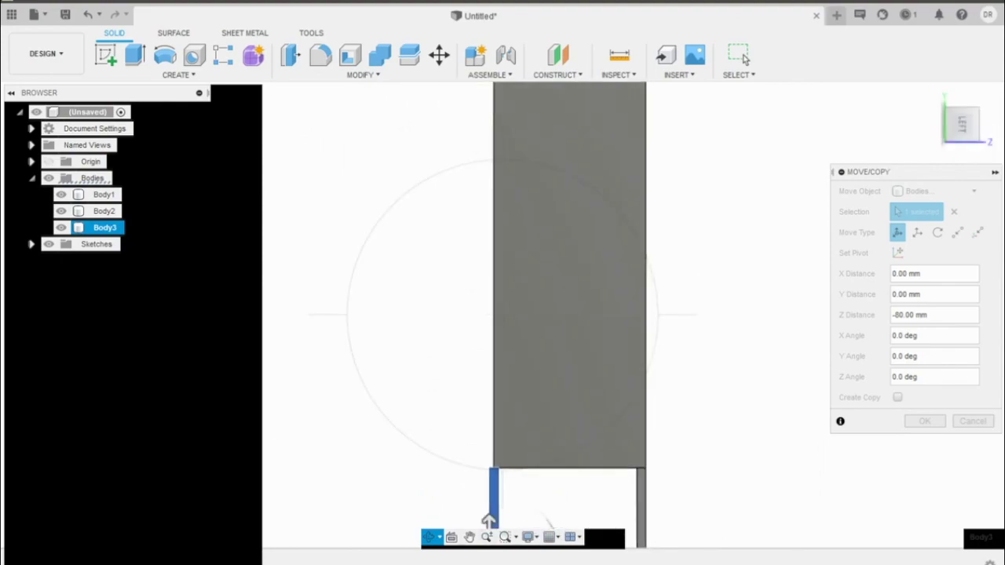
left_click(469, 537)
left_click_drag(664, 538, 594, 386)
key("Escape")
scroll(498, 380, "up", 4)
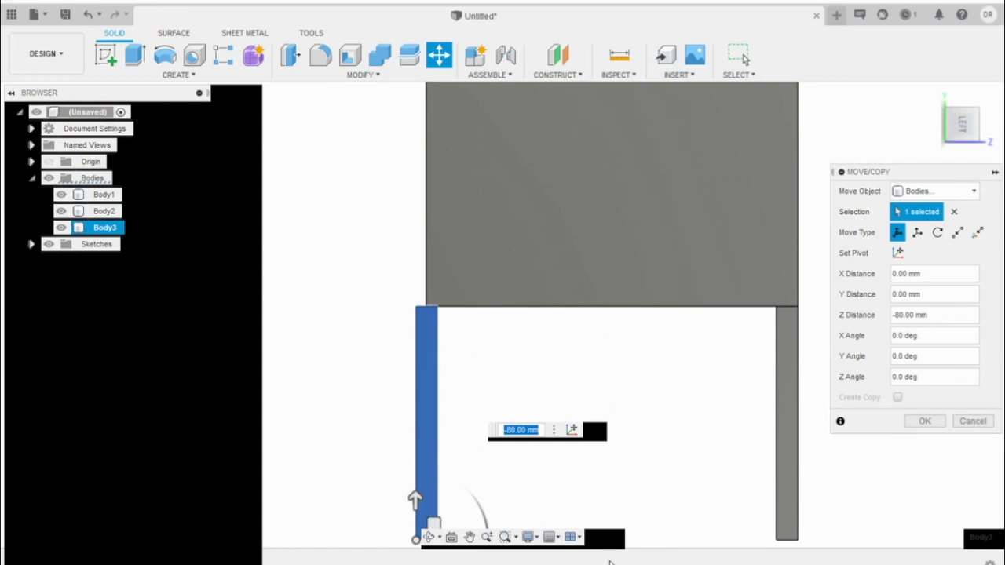
left_click(515, 431)
key("BackSpace")
key("BackSpace")
type("79")
key("BackSpace")
type("8")
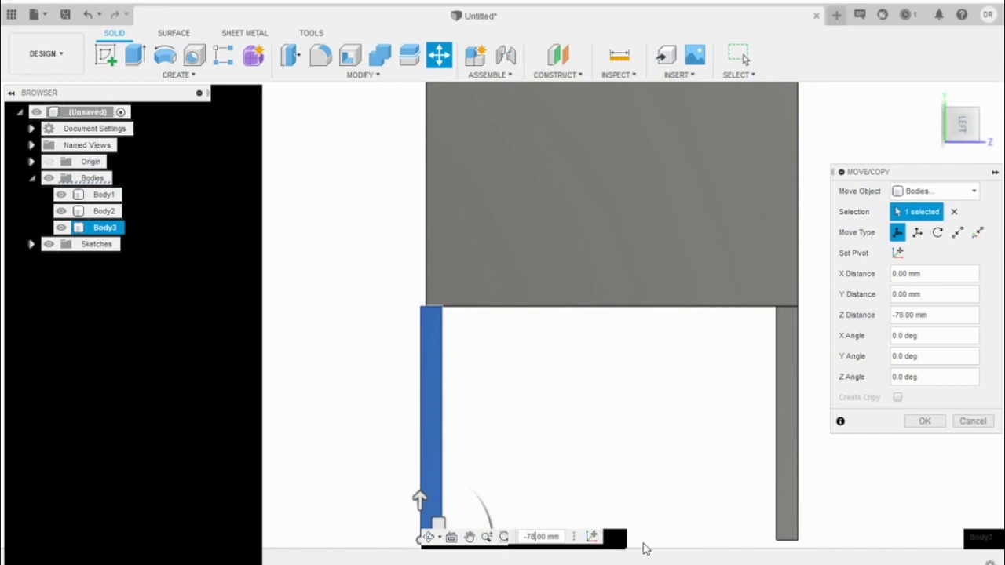
key("BackSpace")
type("7")
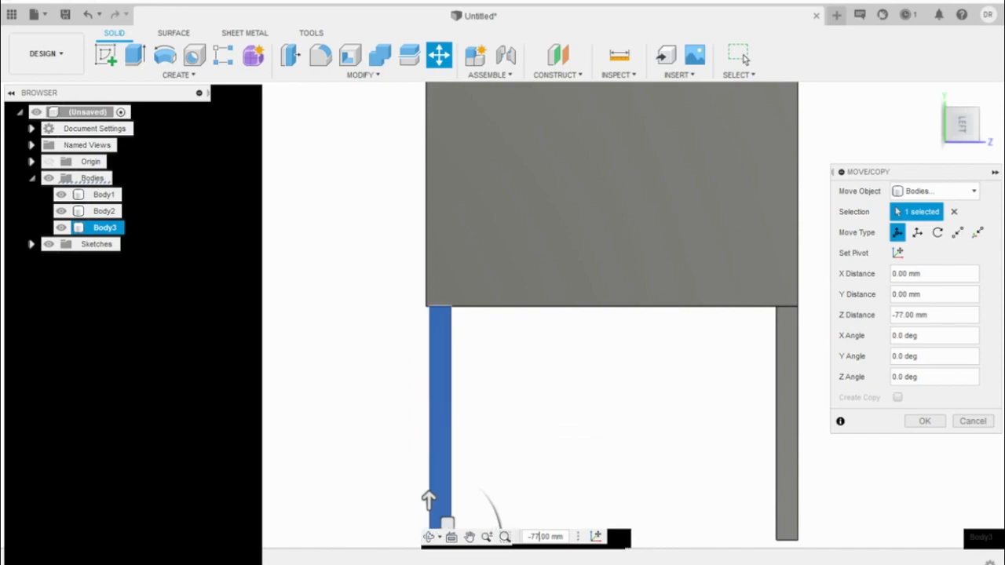
Refine the copied plate's Z distance to -77.80 mm and complete the move
key("BackSpace")
type("6")
key("BackSpace")
type("7")
key("BackSpace")
type("8")
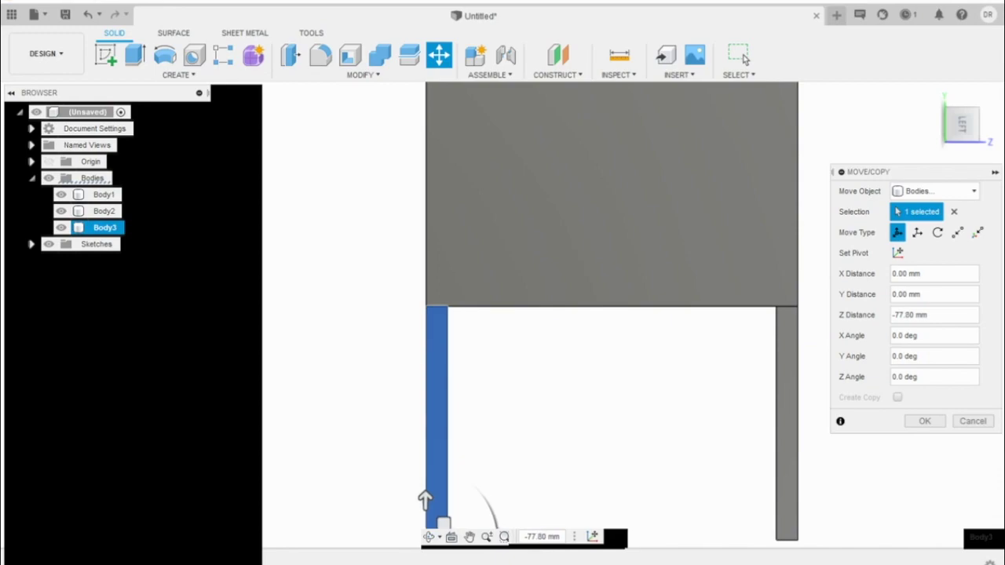
key("Return")
Create a construction plane at -90° through the outer 89 mm edge of the upper angled plate
scroll(717, 438, "down", 5)
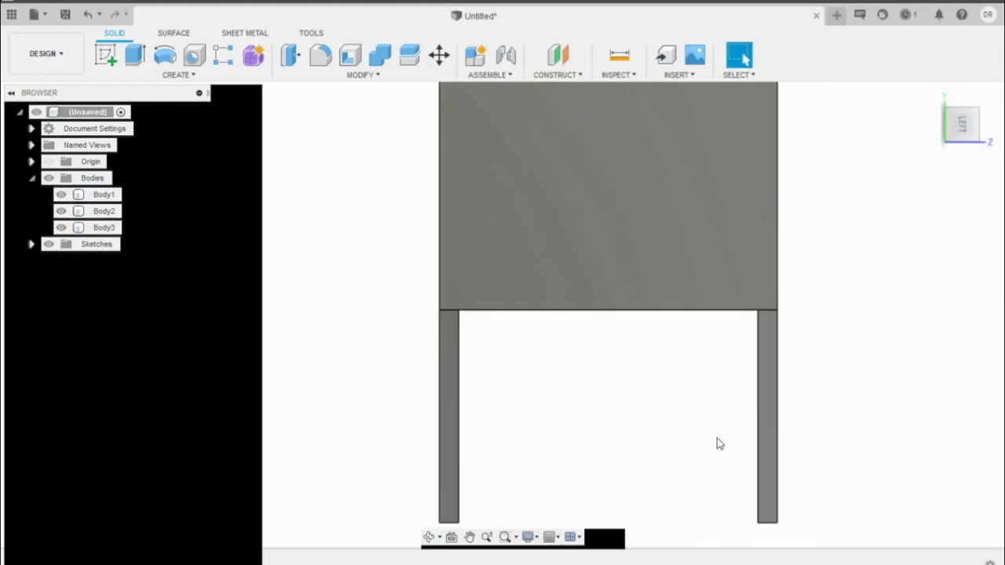
middle_click_drag(764, 507, 669, 466, "shift")
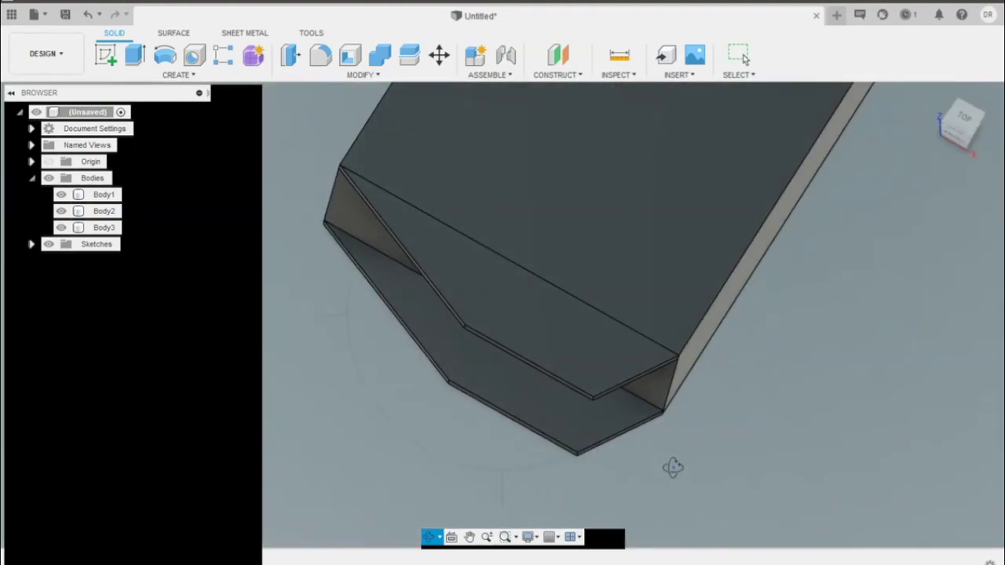
key("Escape")
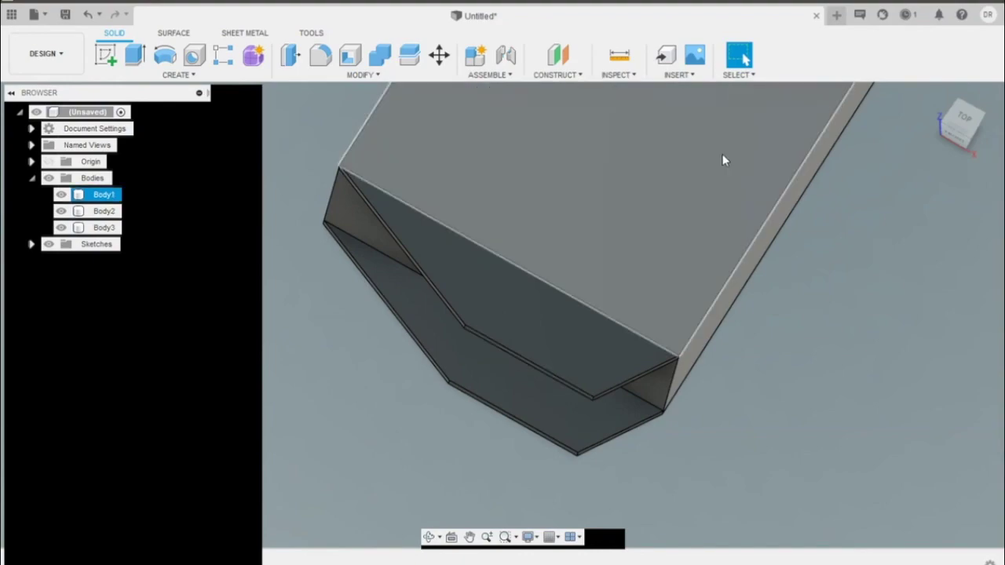
left_click(557, 74)
left_click(709, 105)
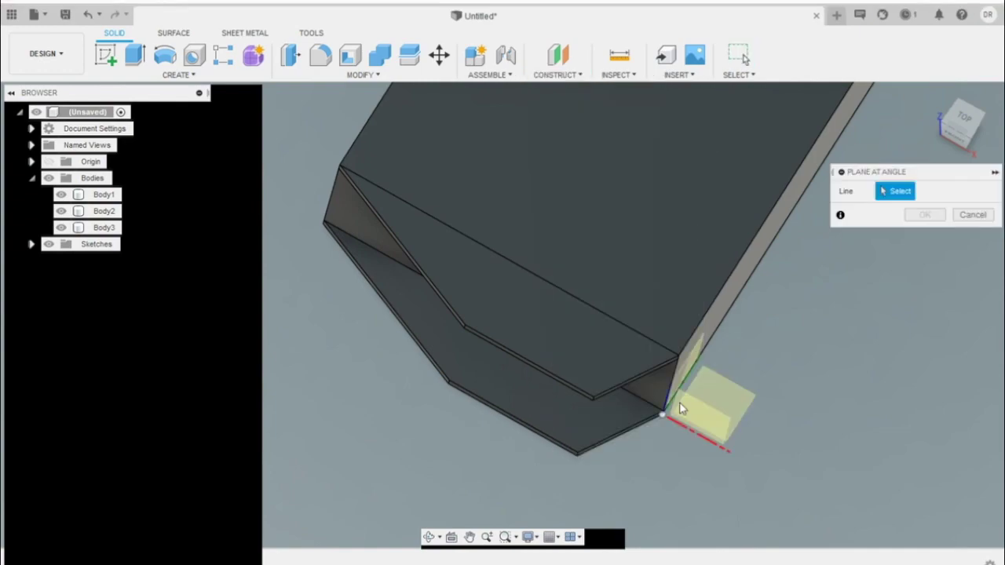
left_click(663, 456)
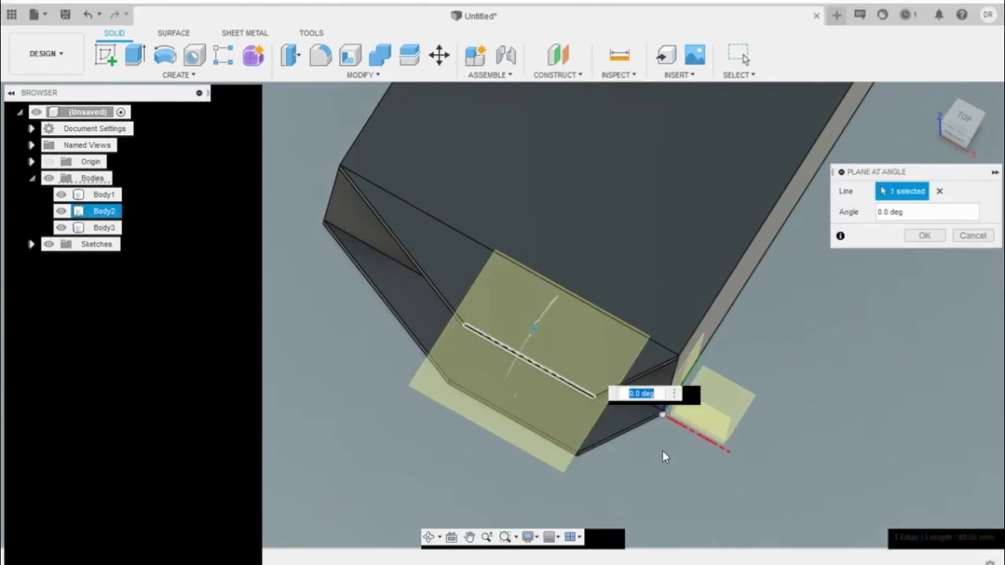
middle_click_drag(662, 426, 707, 448, "shift")
left_click_drag(724, 430, 652, 500)
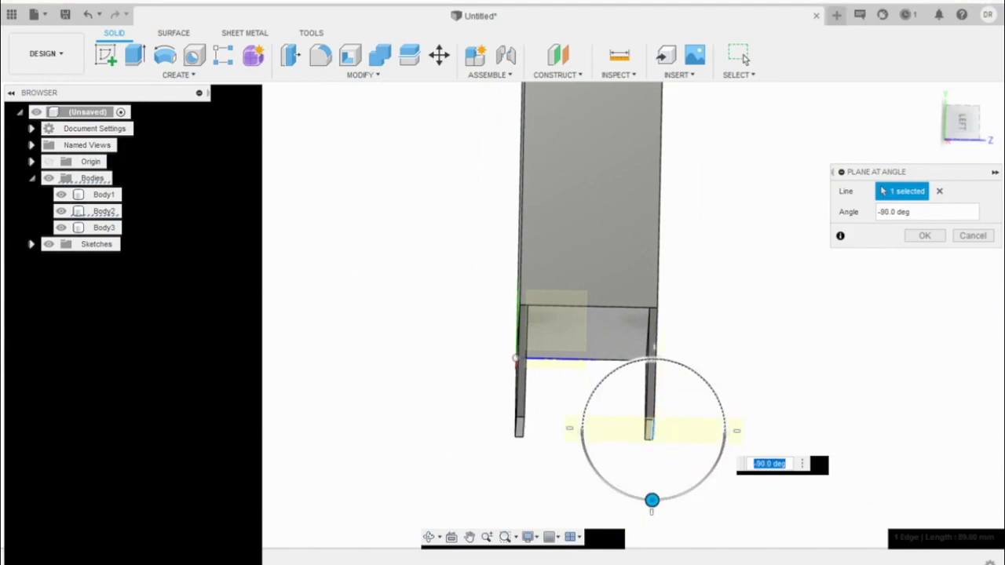
key("Return")
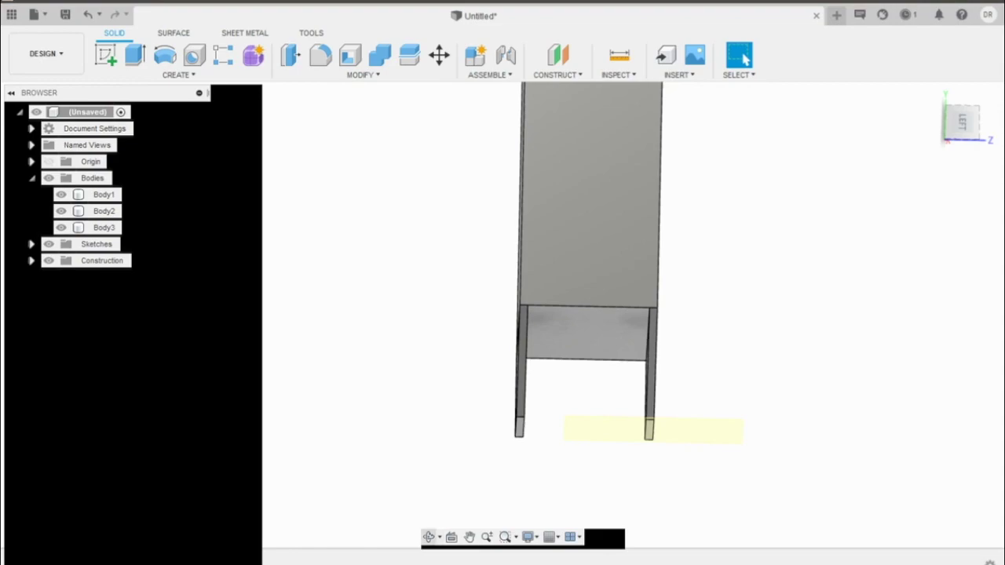
middle_click_drag(652, 440, 689, 451, "shift")
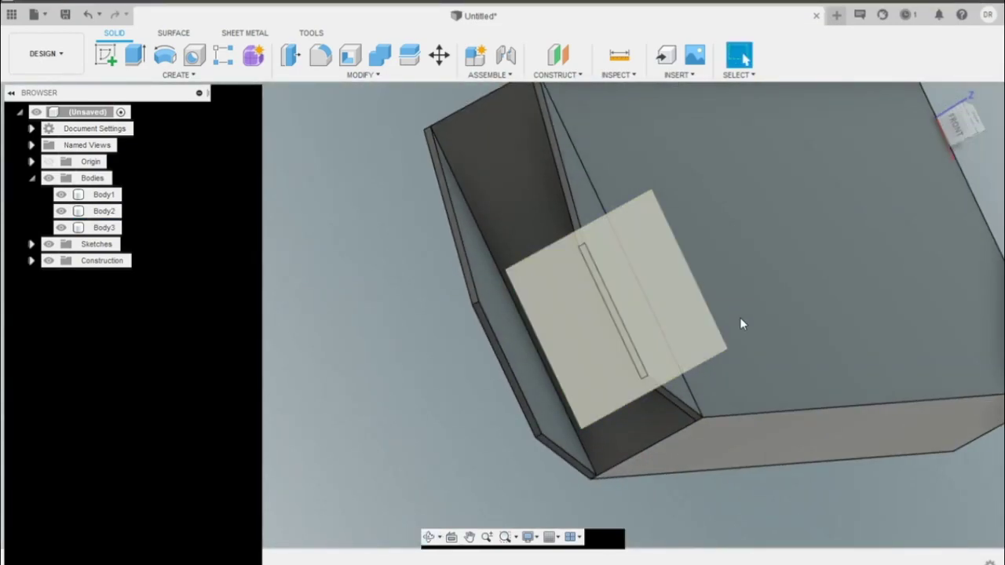
left_click(600, 383)
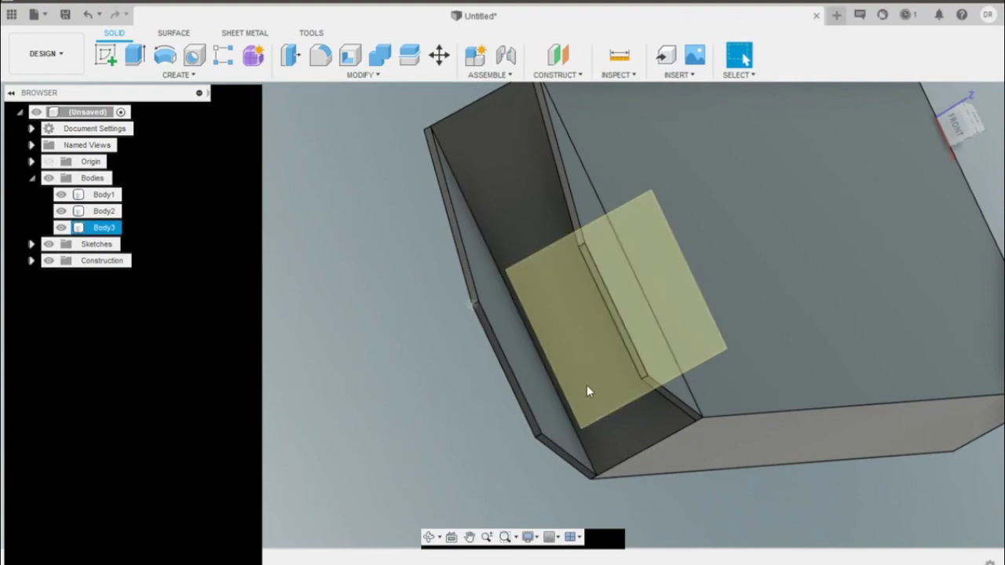
key("Escape")
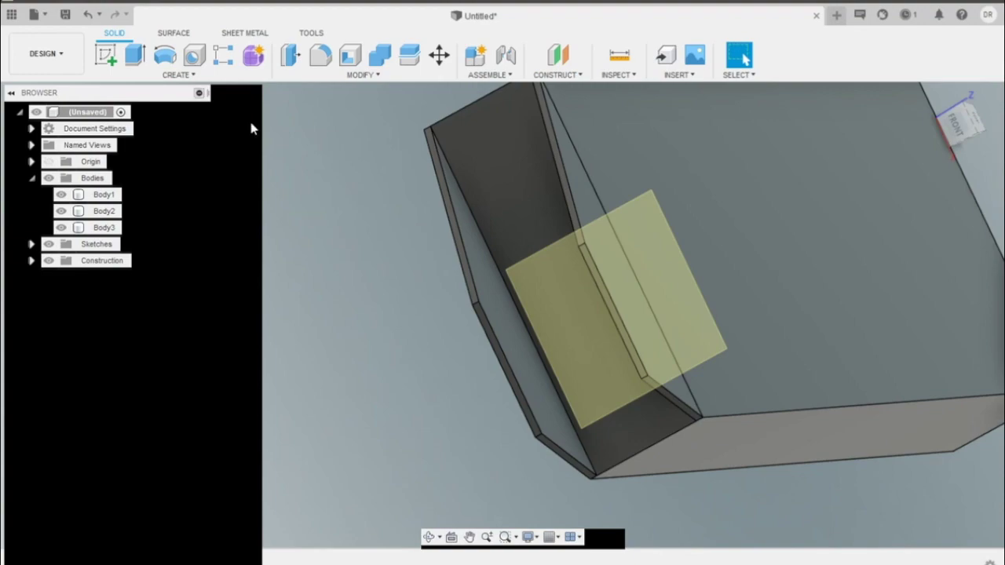
Start a sketch on the end construction plane and draw a vertical line about 82.55 mm long between the two plates' outer edges
left_click(106, 54)
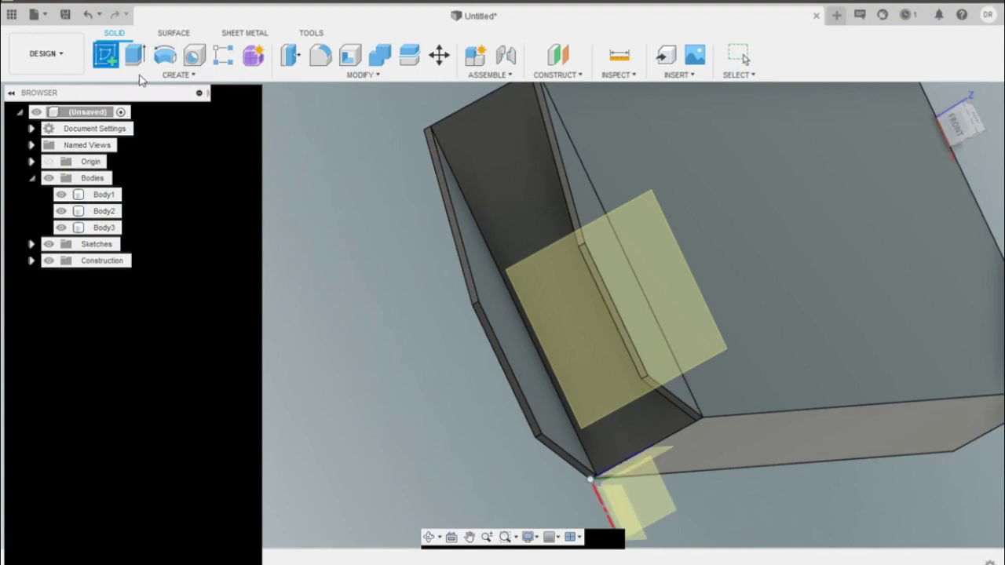
left_click(771, 385)
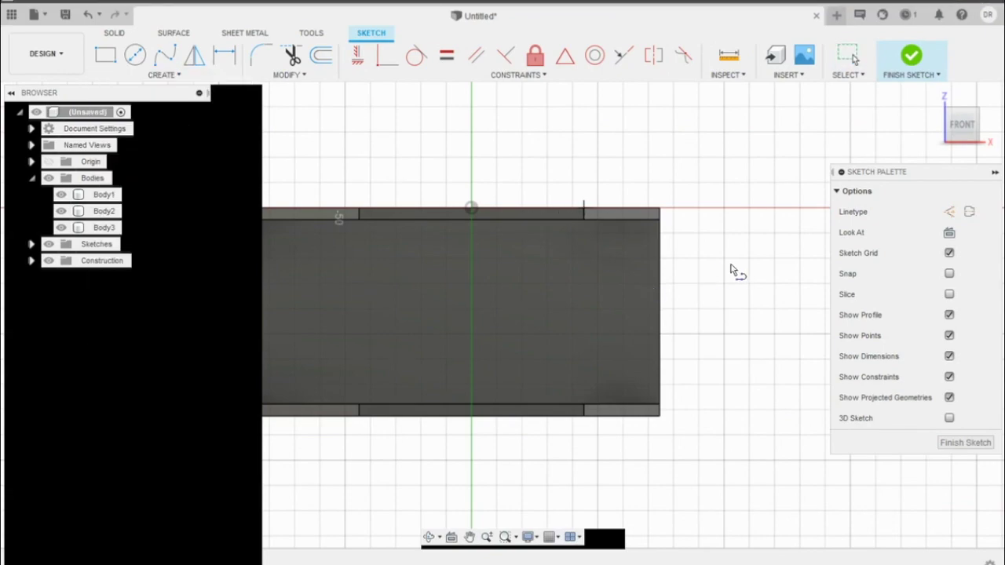
scroll(730, 270, "up", 5)
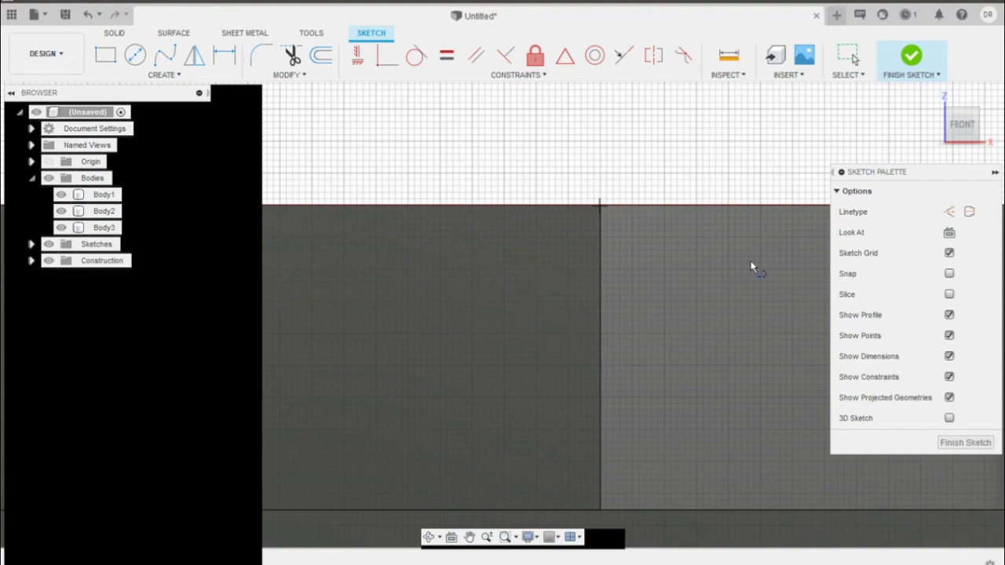
left_click(600, 206)
scroll(601, 263, "down", 3)
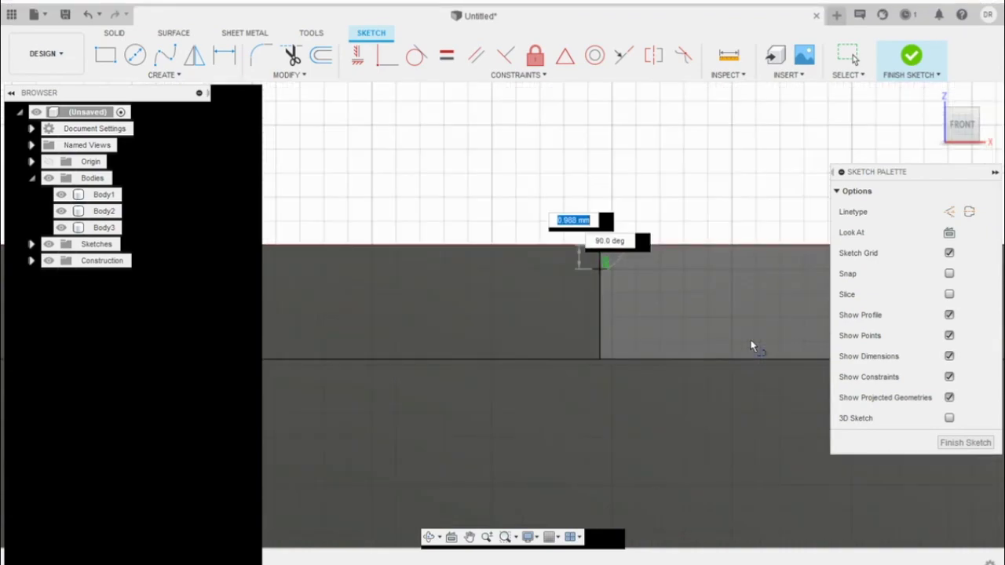
scroll(754, 347, "down", 3)
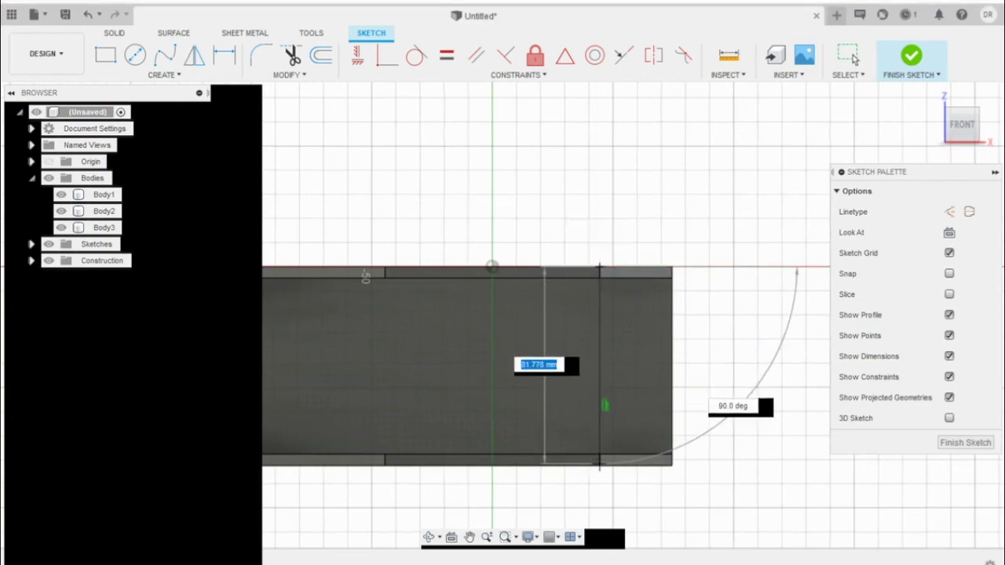
scroll(600, 463, "up", 5)
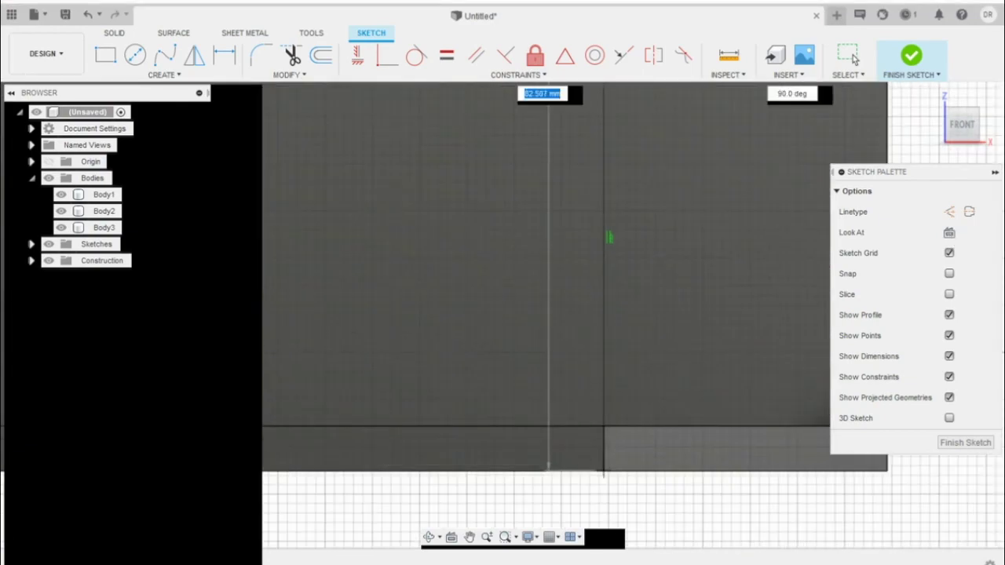
scroll(607, 471, "up", 5)
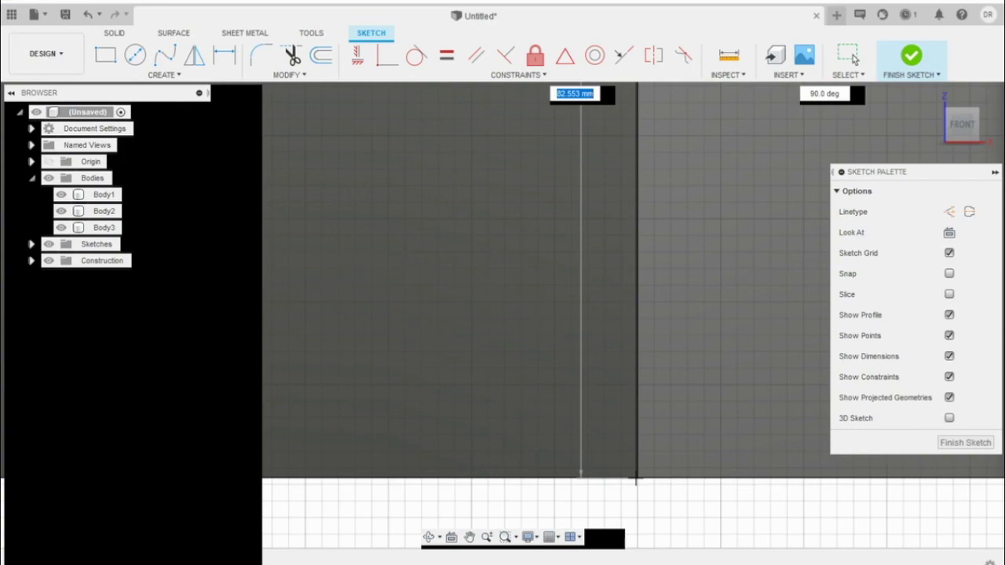
key("Escape")
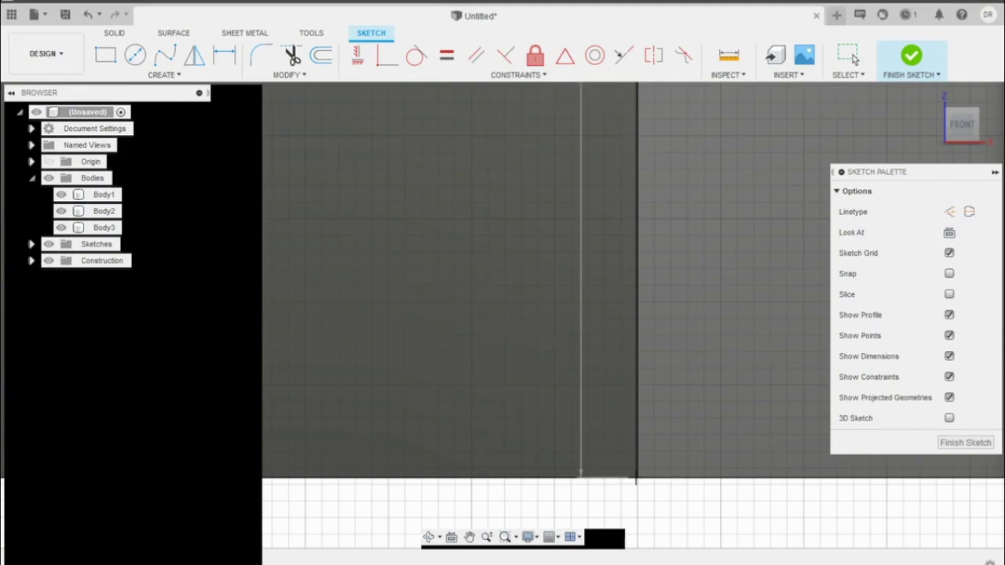
left_click(854, 58)
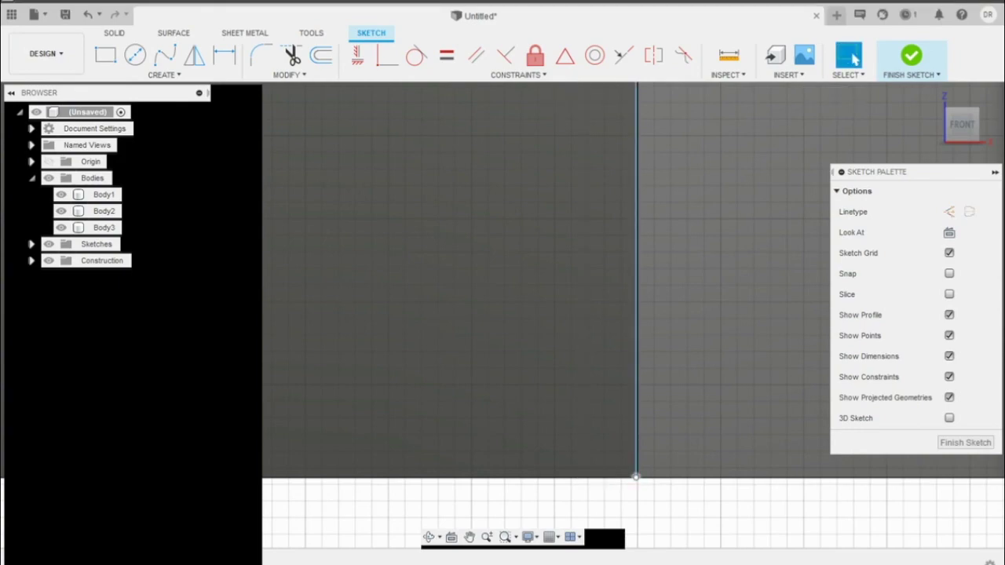
Draw an 89 mm horizontal line along the lower plate's outer edge from the vertical line's lower end
scroll(640, 476, "down", 5)
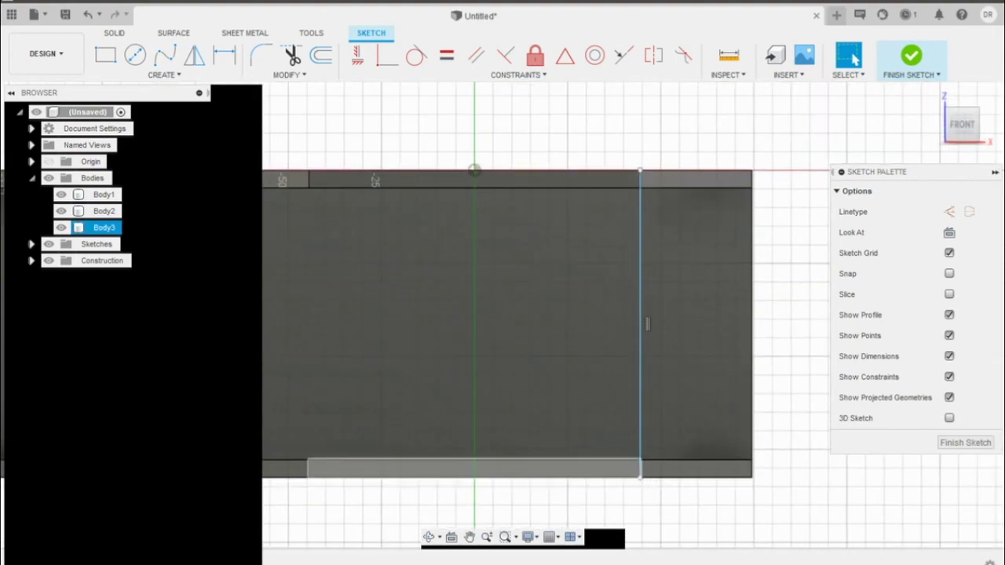
left_click(471, 477)
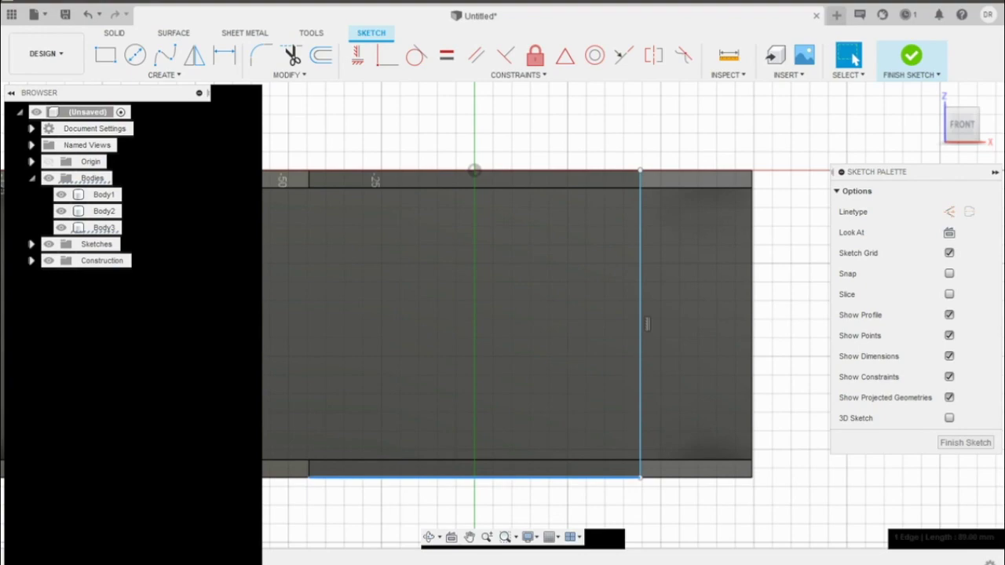
key("Escape")
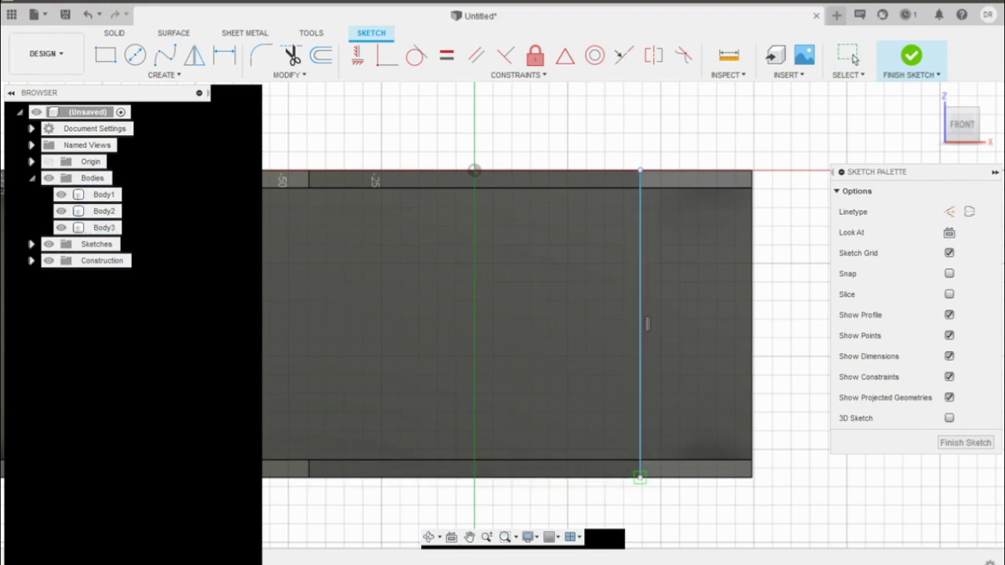
left_click(640, 477)
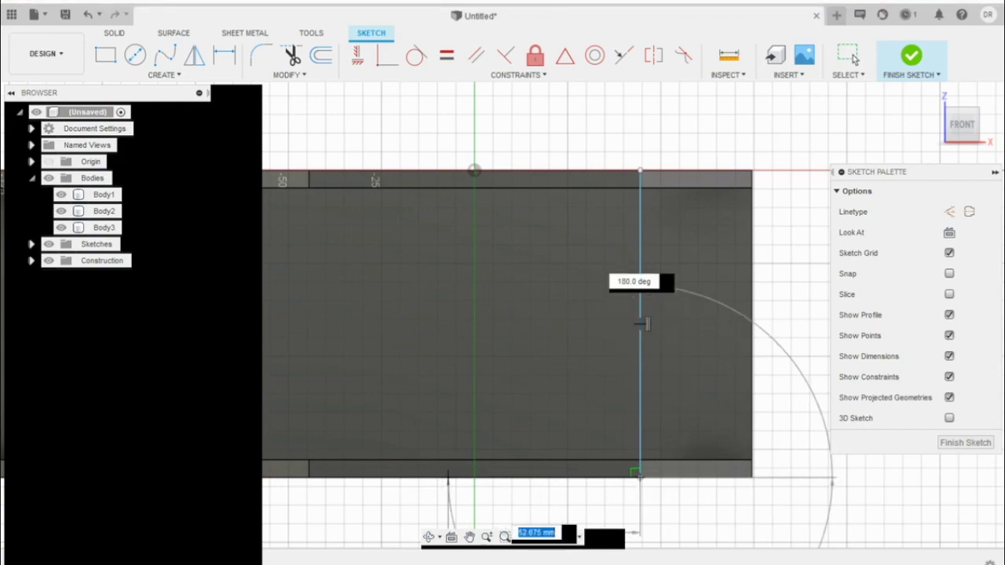
type("89")
key("Tab")
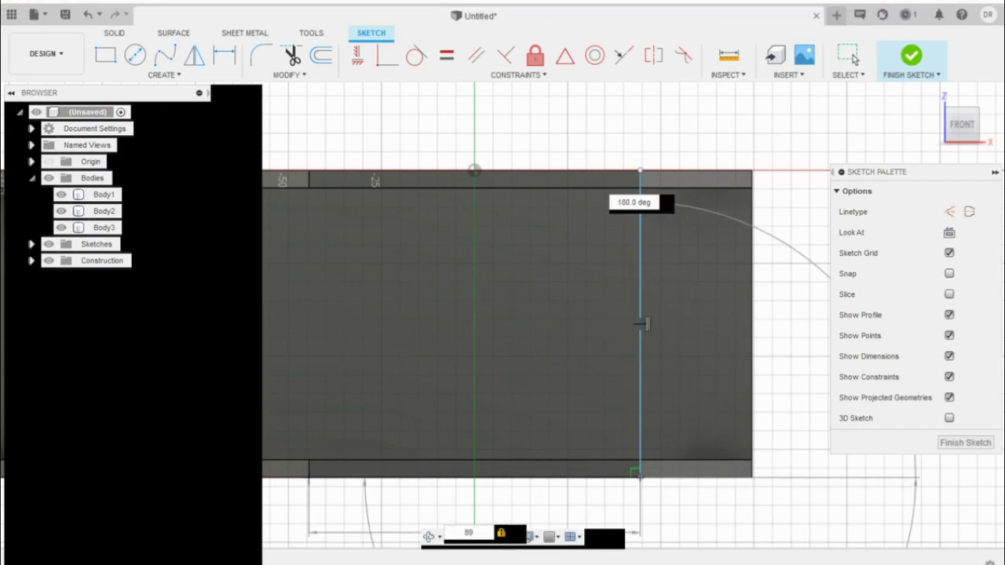
key("Escape")
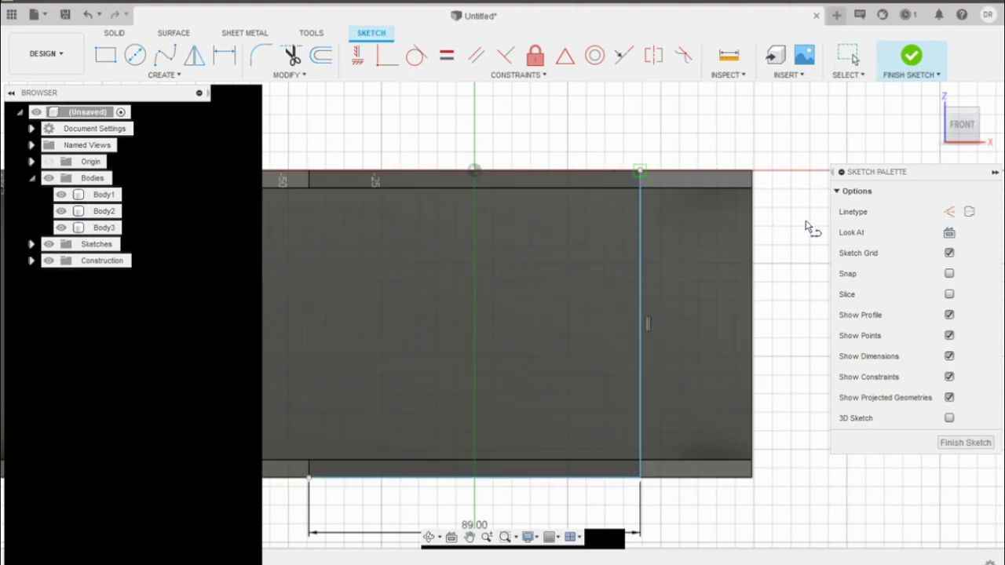
Draw an 89 mm line along the upper plate's outer edge and close the rectangle with a vertical line
left_click(640, 169)
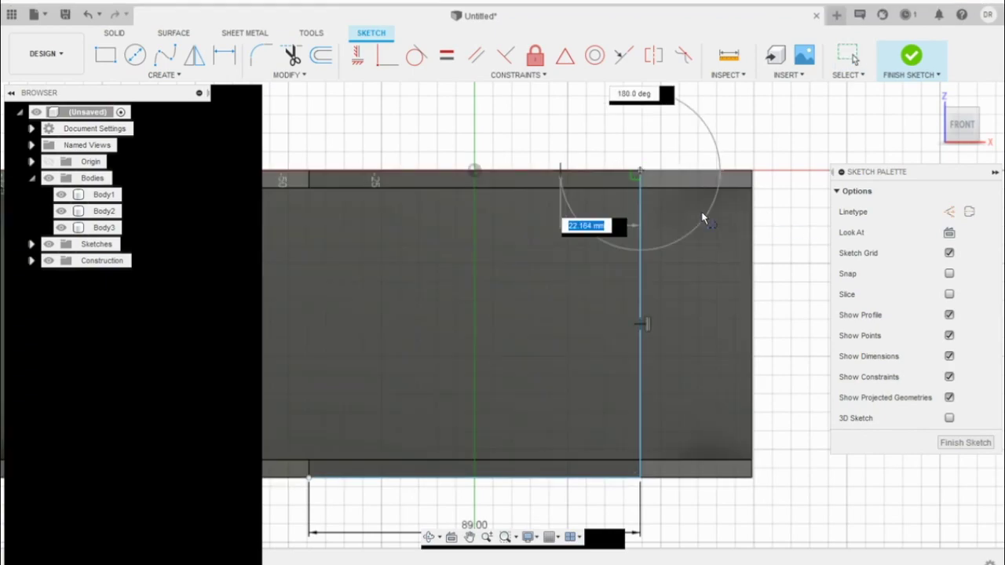
type("89")
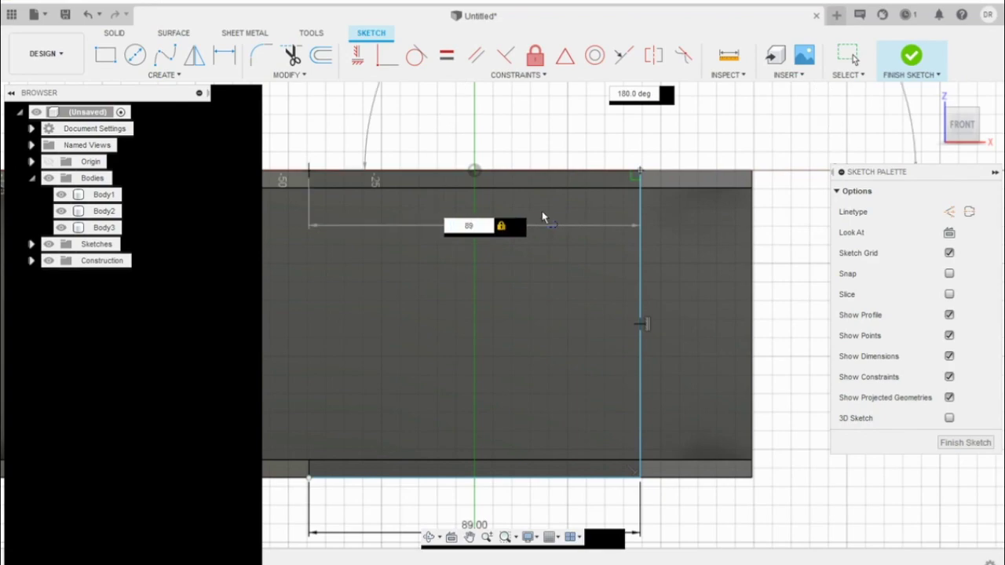
key("Return")
key("Escape")
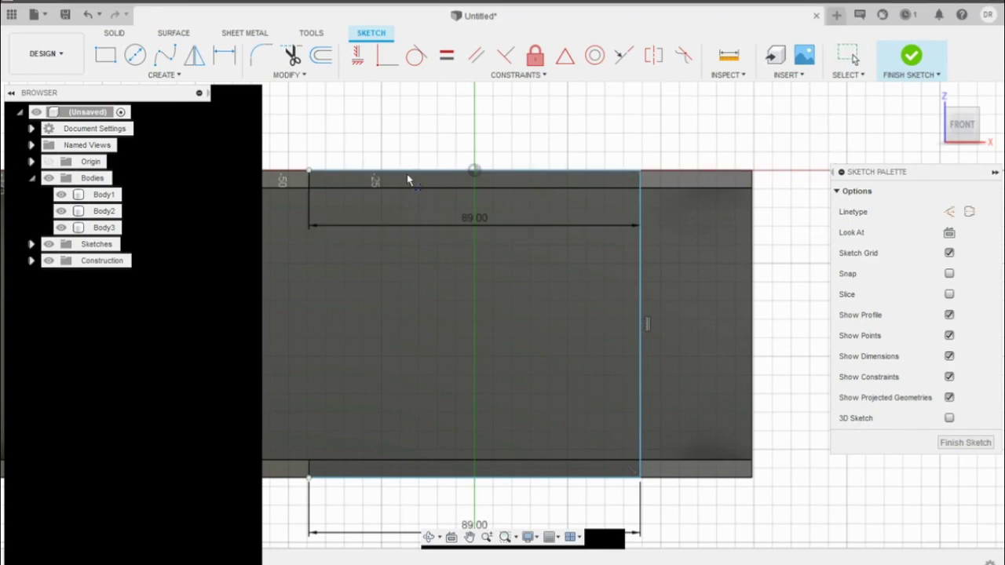
left_click(309, 170)
left_click(309, 477)
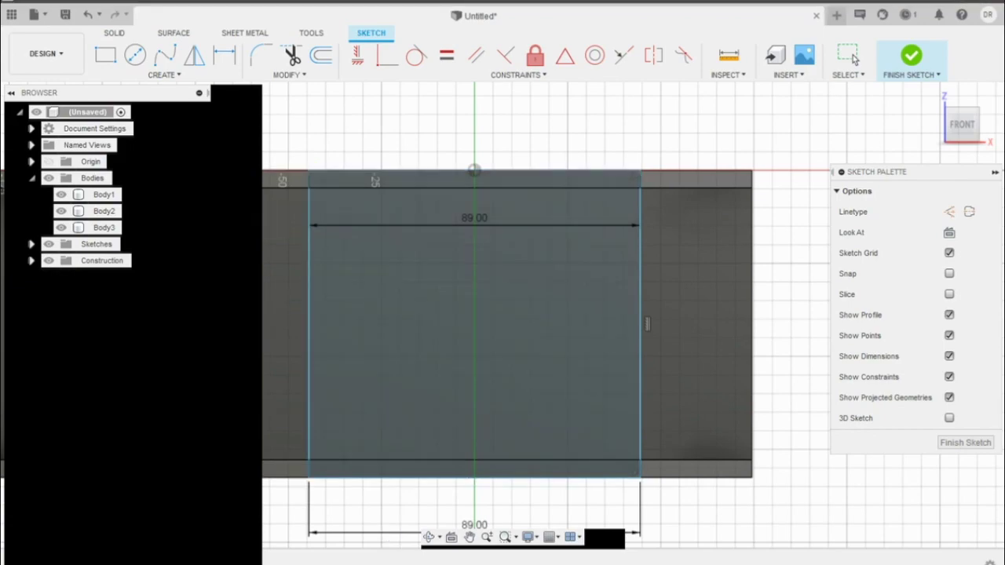
left_click(852, 55)
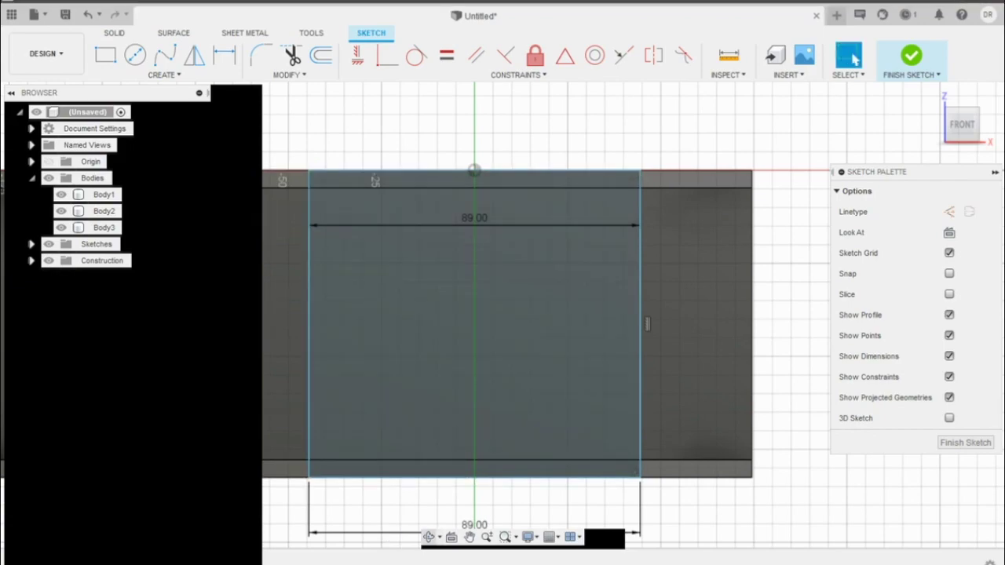
Draw a 76 mm diameter circle centred in the rectangle
left_click(429, 537)
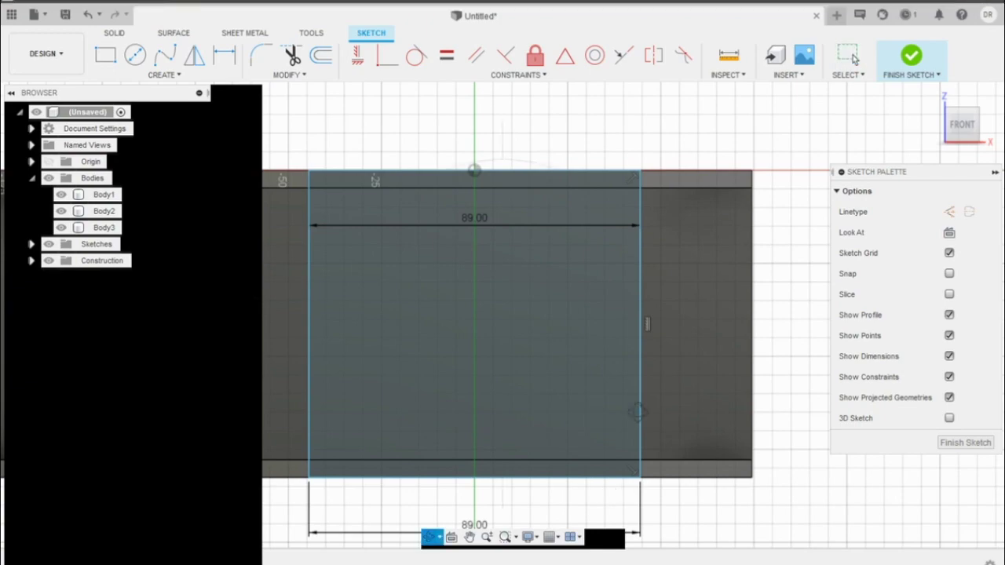
scroll(637, 412, "down", 5)
scroll(638, 412, "up", 4)
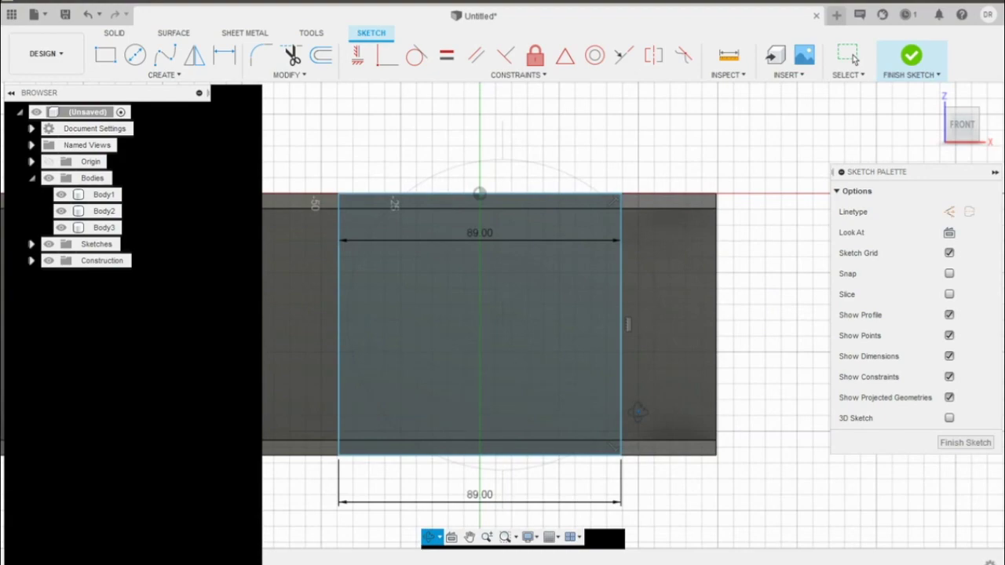
key("Escape")
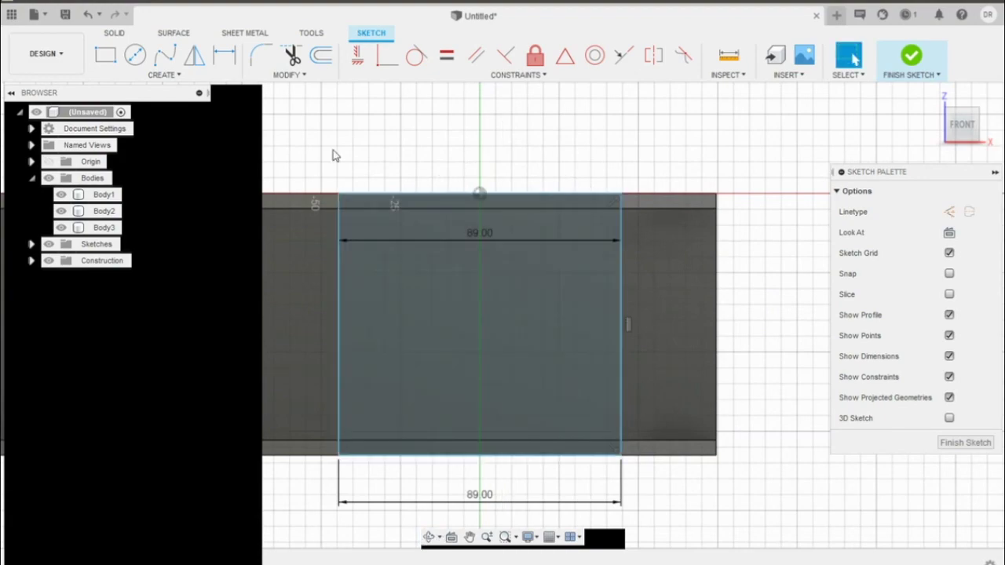
key("l")
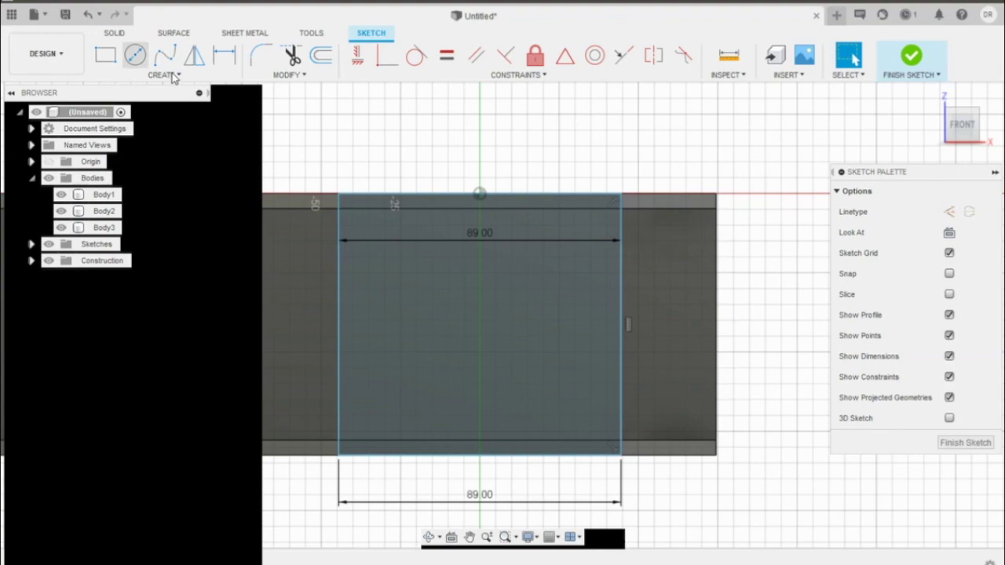
key("c")
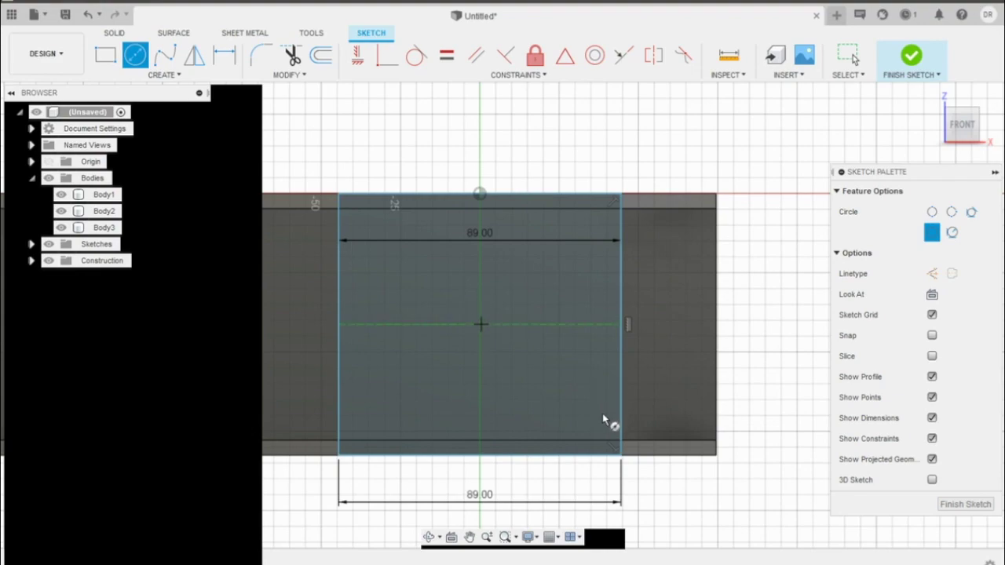
left_click(480, 324)
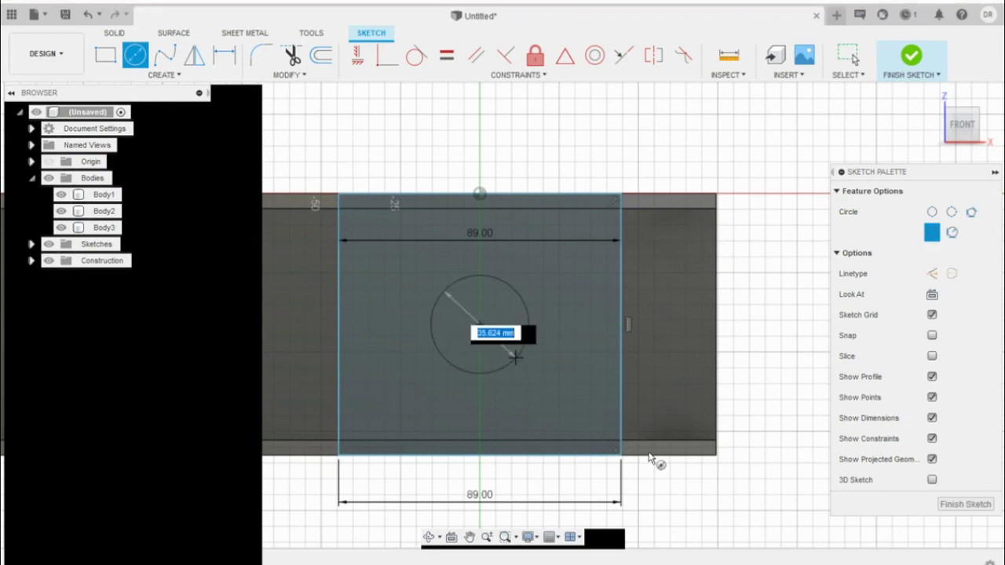
type("76")
key("Tab")
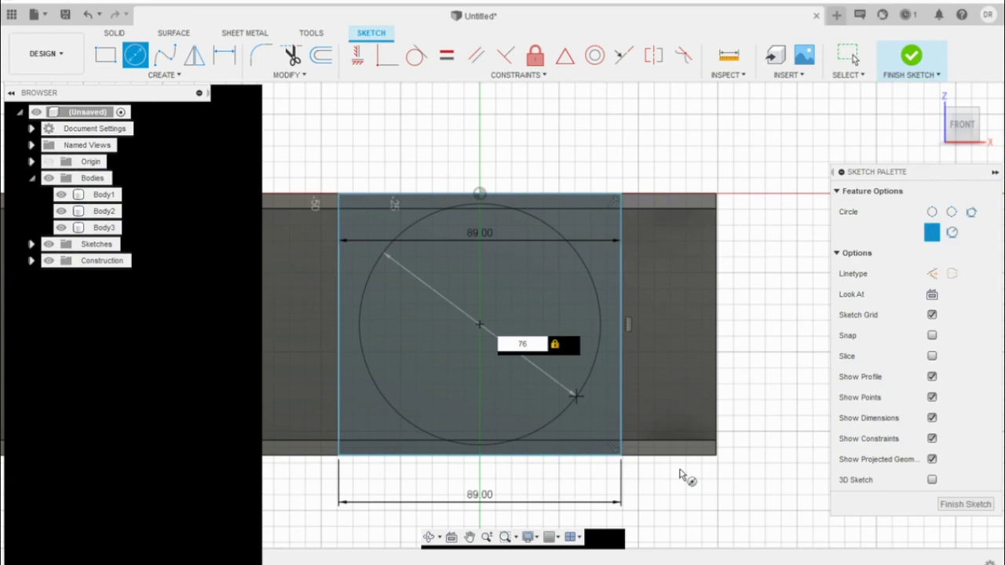
key("Return")
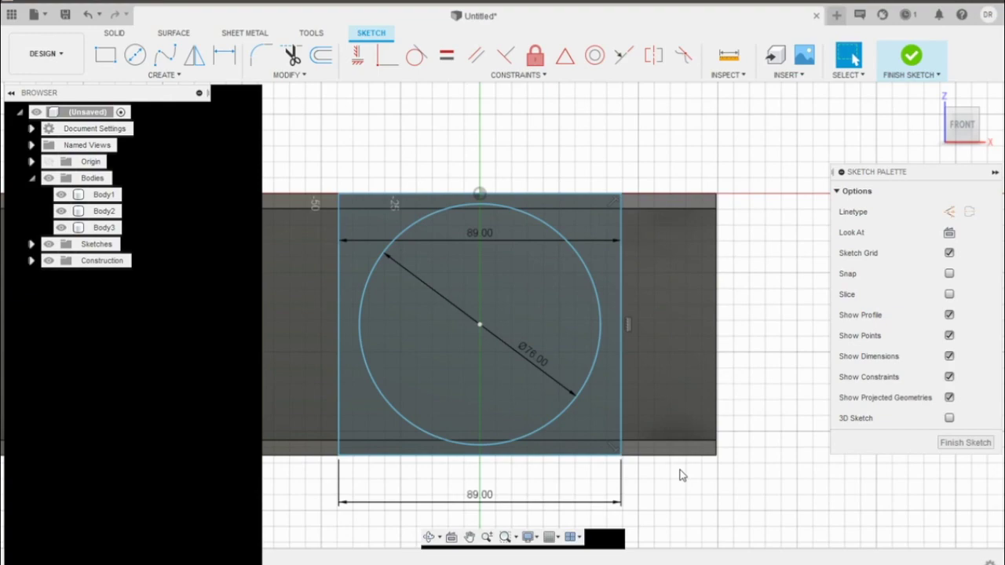
Check the gap between the circle and the rectangle's upper edge, and finish the sketch
scroll(610, 252, "up", 3)
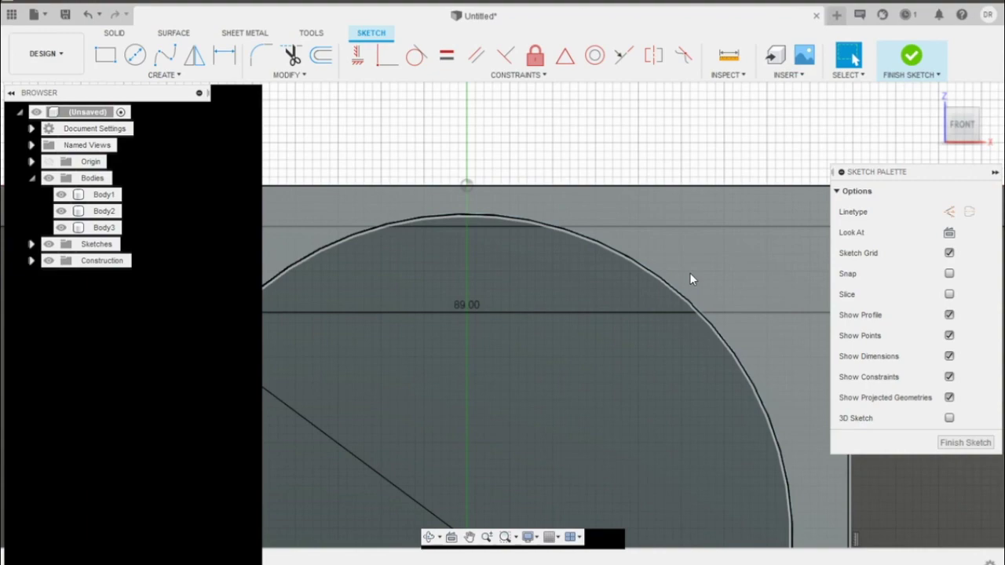
scroll(691, 279, "down", 5)
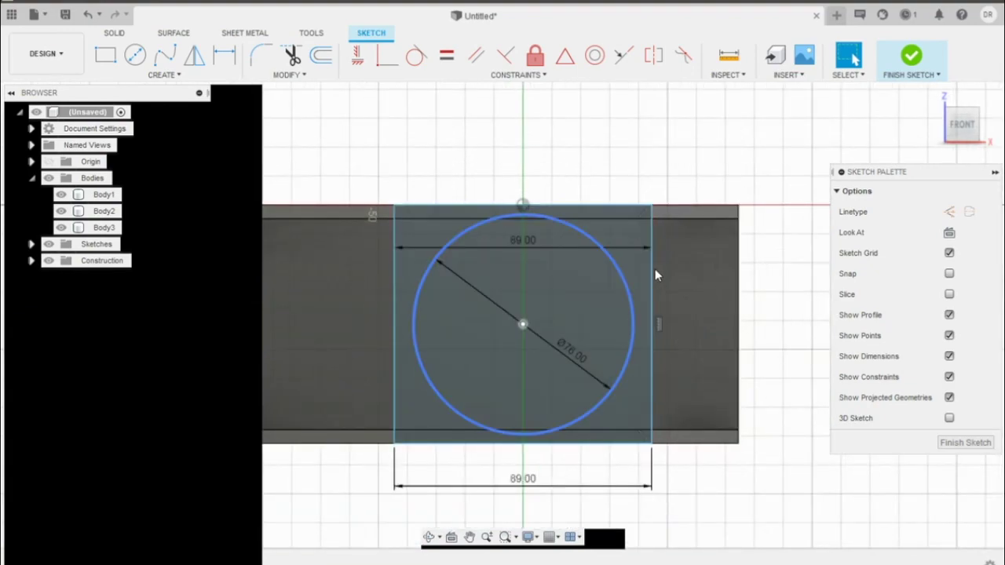
scroll(657, 275, "up", 8)
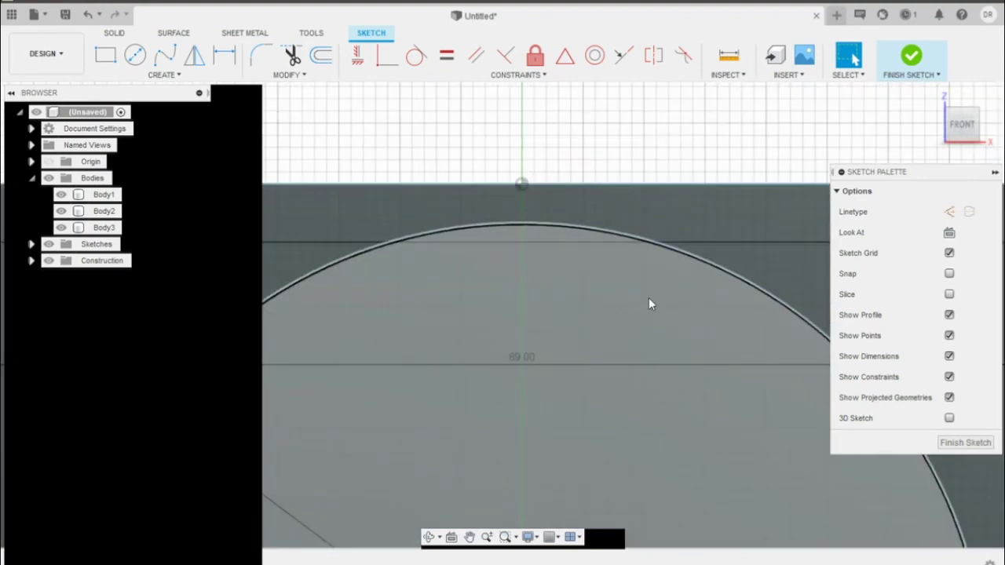
scroll(648, 304, "down", 8)
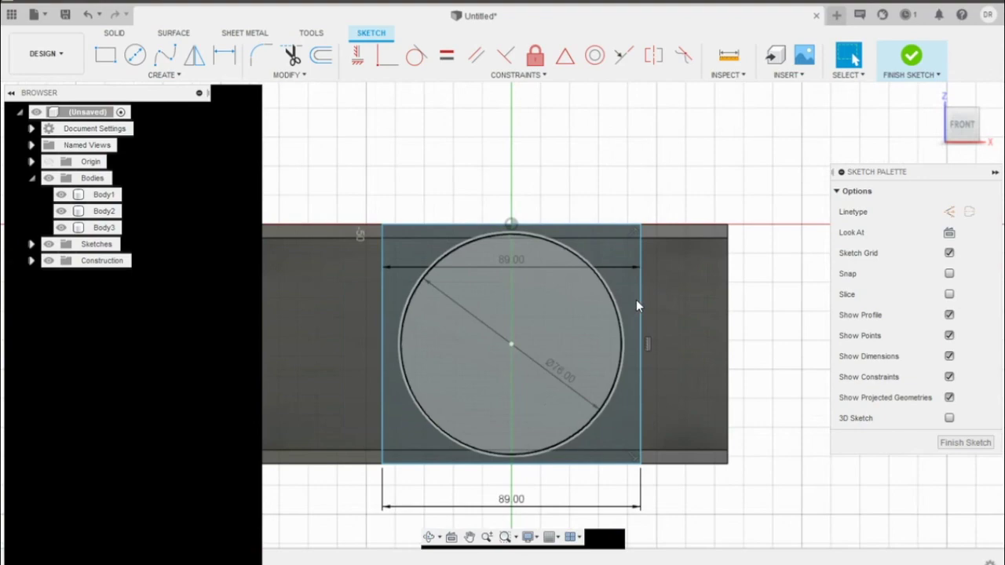
left_click(637, 392)
left_click(966, 442)
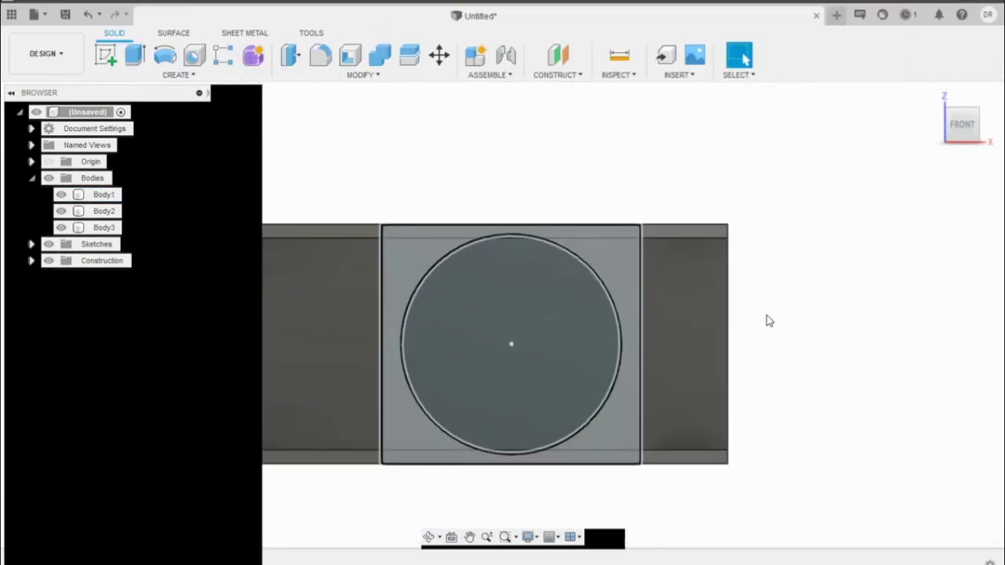
Extrude the profile between the rectangle and the circle 4.76 mm outward, joined to the end plates
left_click(620, 423)
key("e")
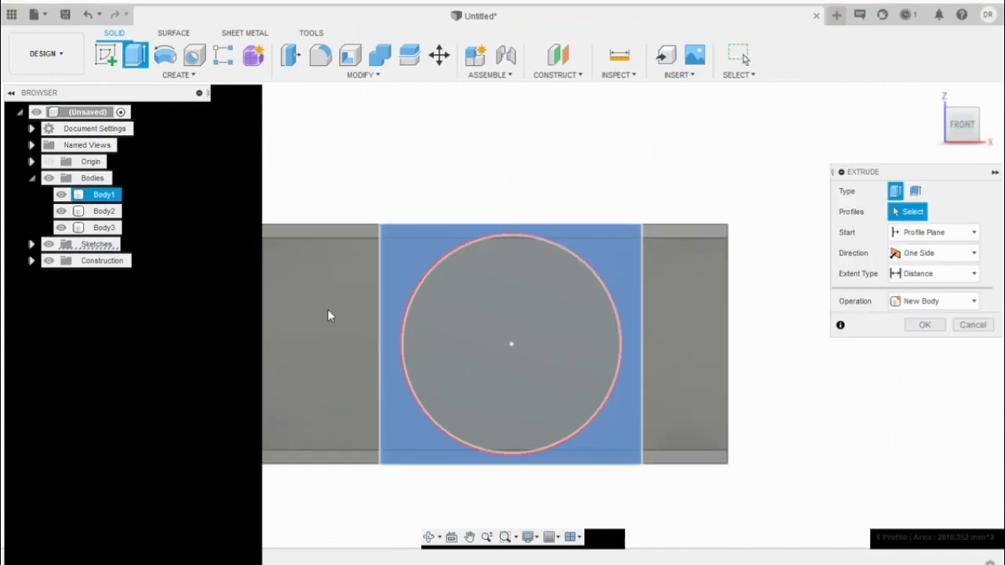
middle_click_drag(417, 361, 384, 330, "shift")
middle_click_drag(565, 480, 597, 506, "shift")
type("4.78")
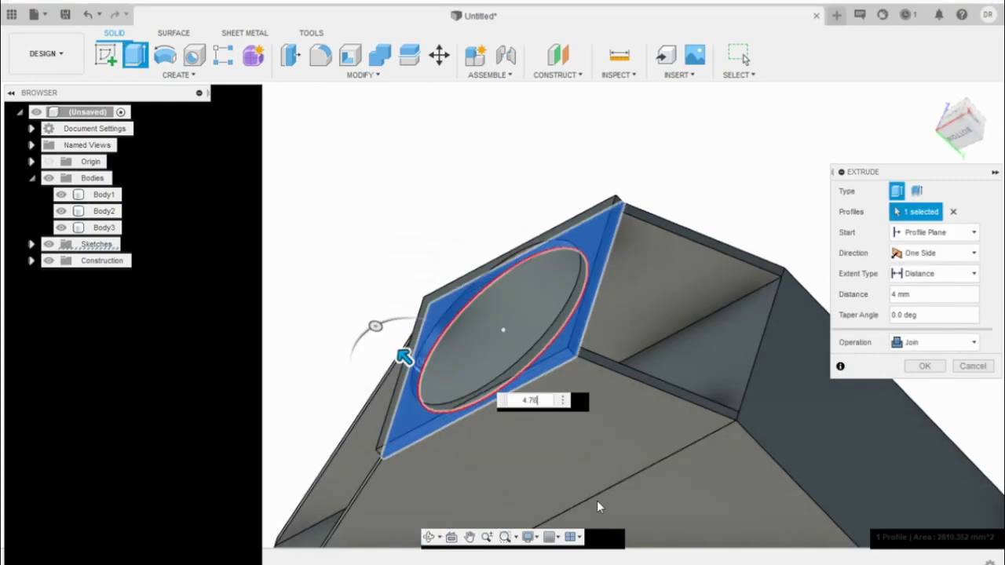
key("Return")
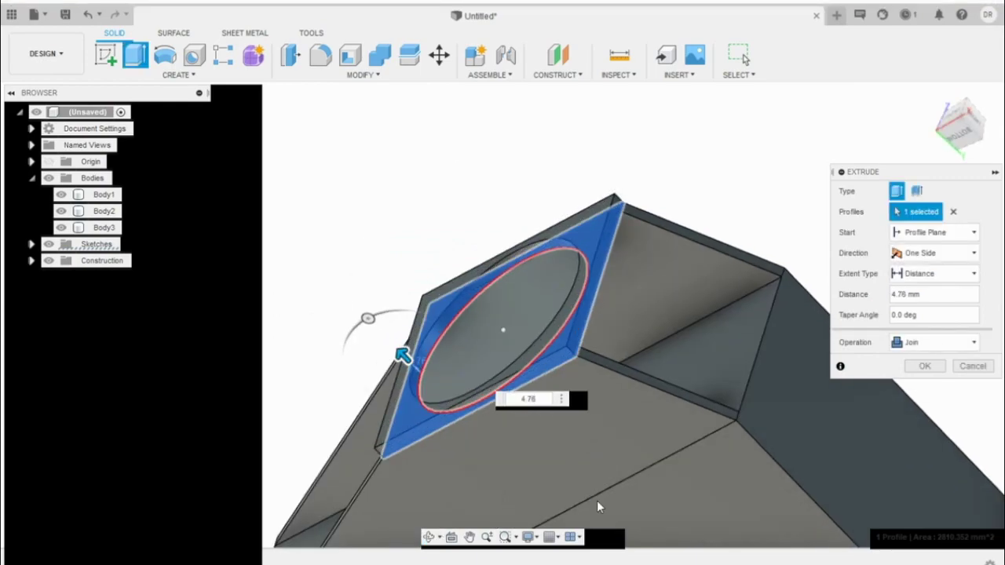
Examine the panel's circular opening and how its upper rim sits against the end plate behind it
left_click(430, 538)
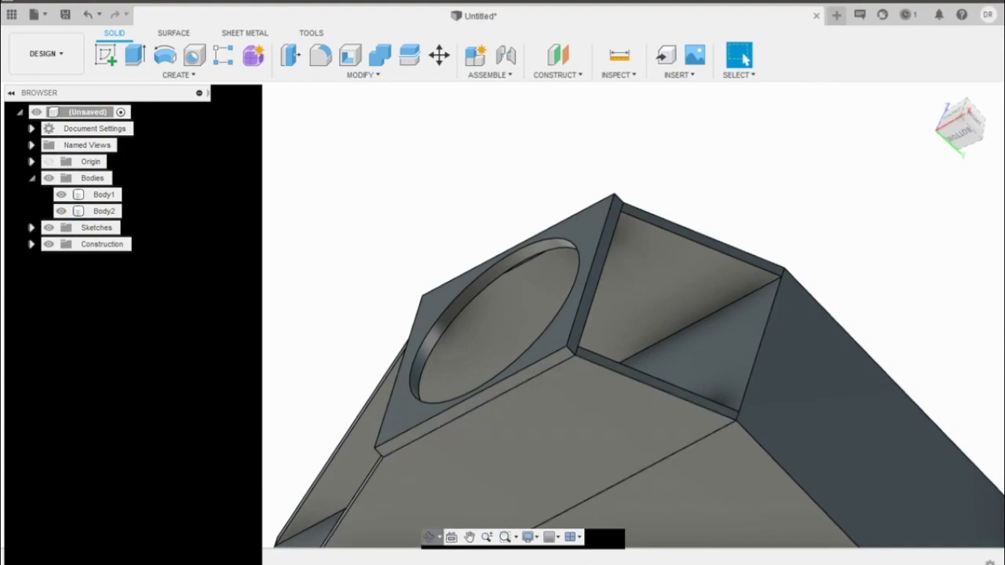
left_click_drag(610, 442, 688, 483)
key("Escape")
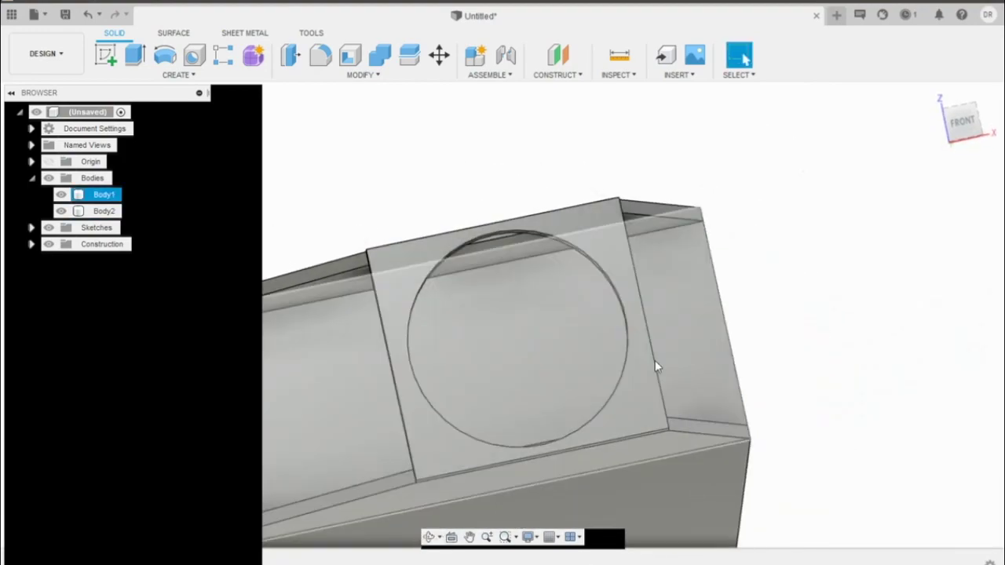
left_click(623, 294)
scroll(621, 292, "up", 5)
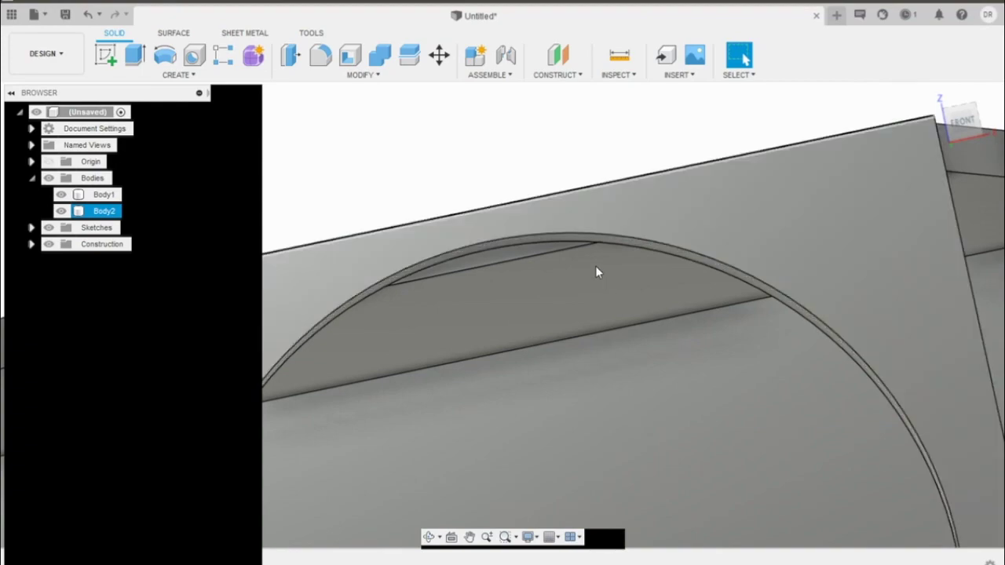
scroll(605, 310, "down", 5)
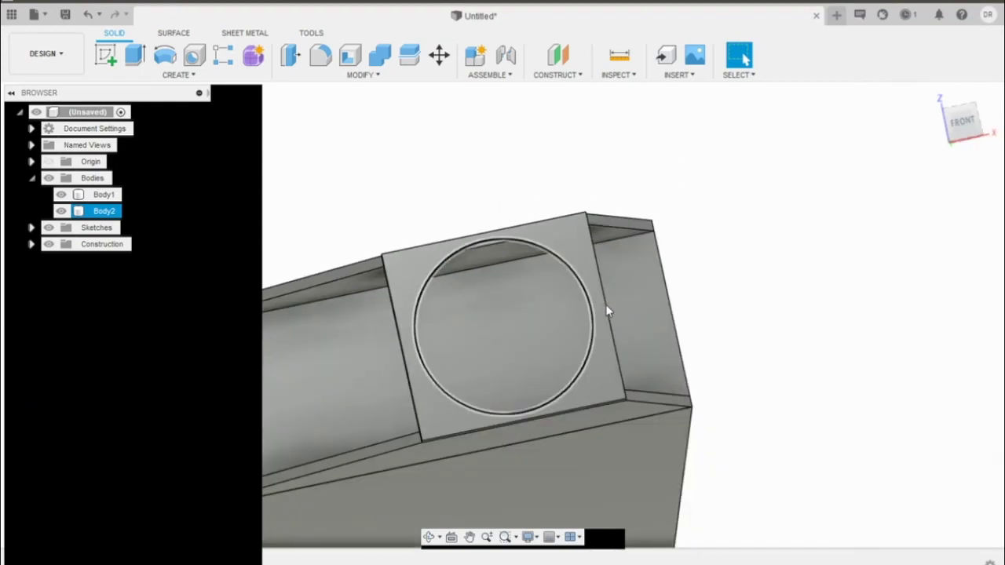
Construct a plane at angle on the lower plate's slanted outer edge, rotated upright across the open side beside the panel
middle_click_drag(636, 519, 511, 422, "shift")
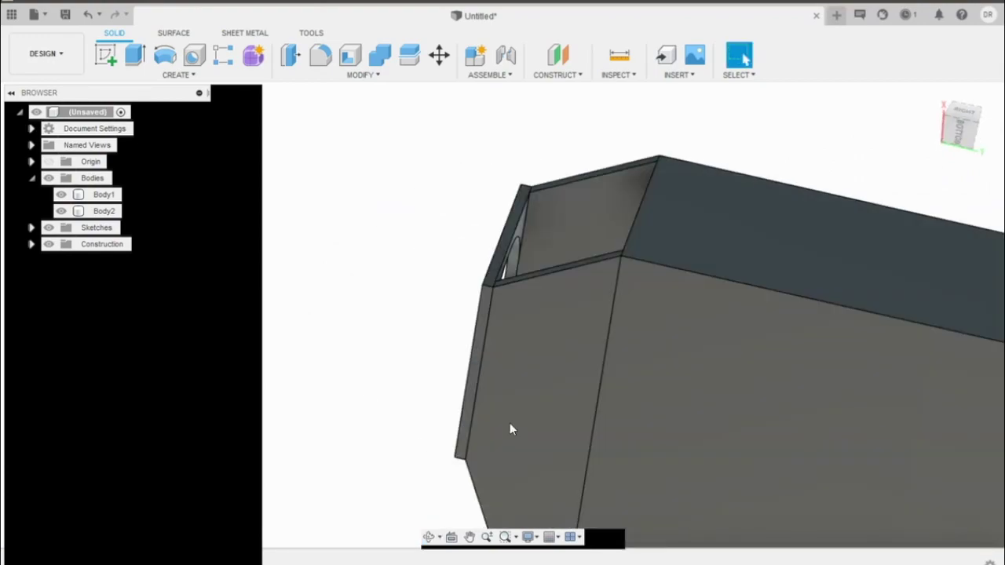
left_click(557, 75)
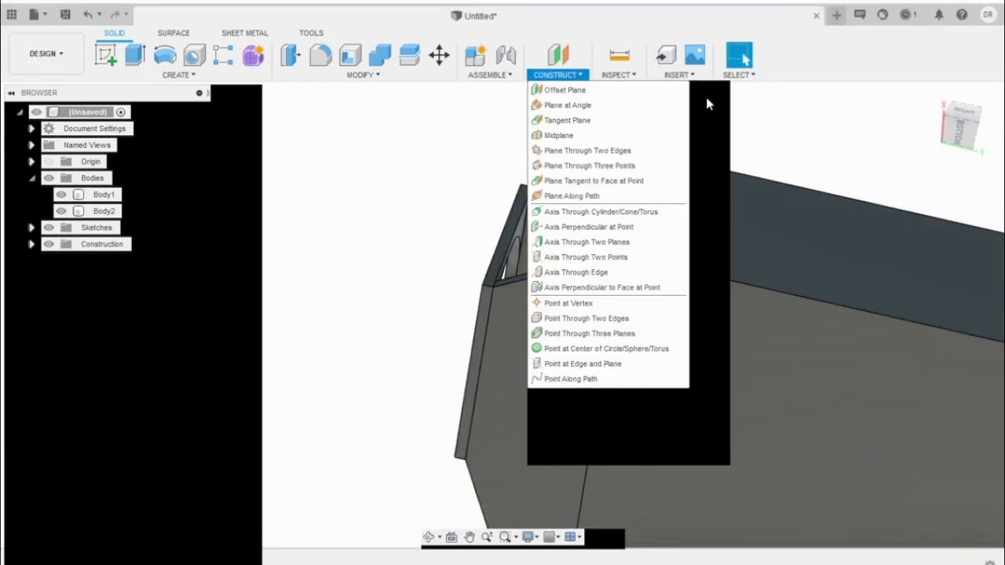
key("Down")
key("Return")
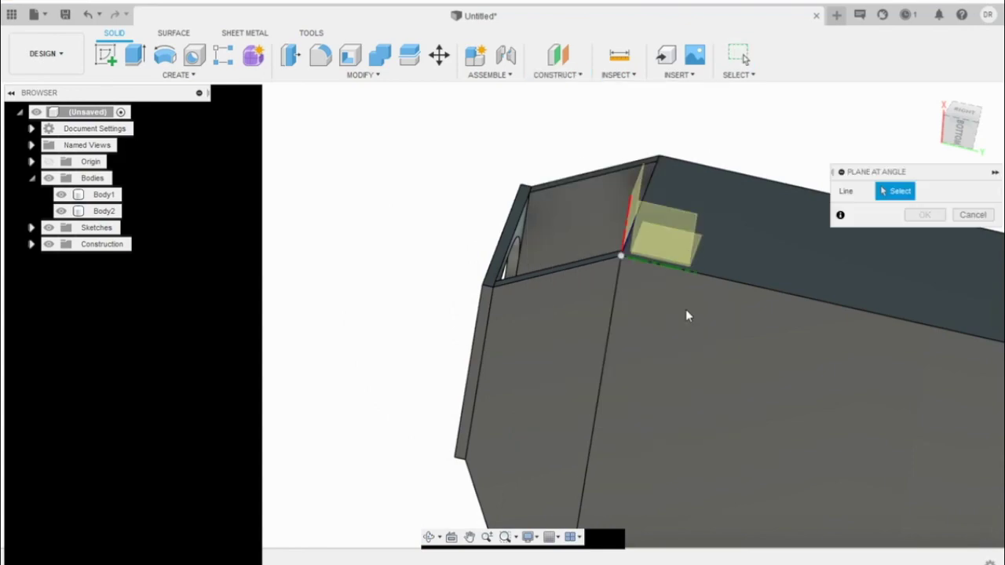
left_click(692, 345)
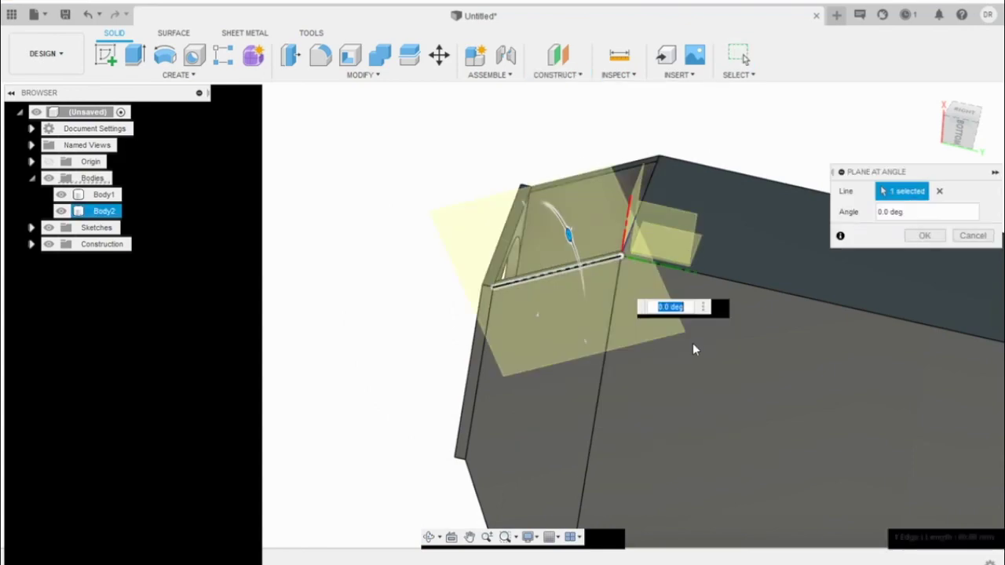
left_click(429, 538)
left_click_drag(533, 432, 712, 442)
key("Escape")
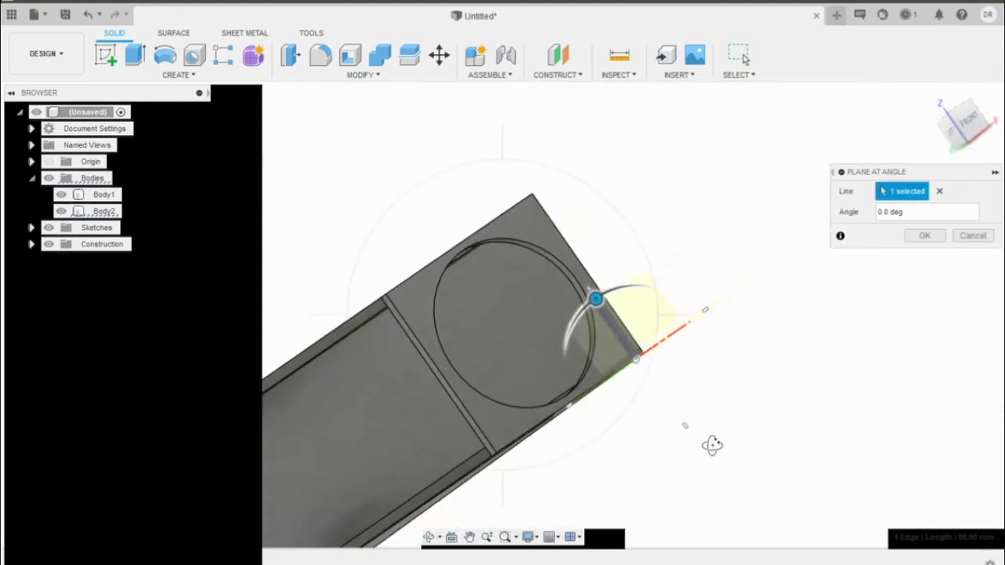
left_click_drag(765, 366, 730, 487)
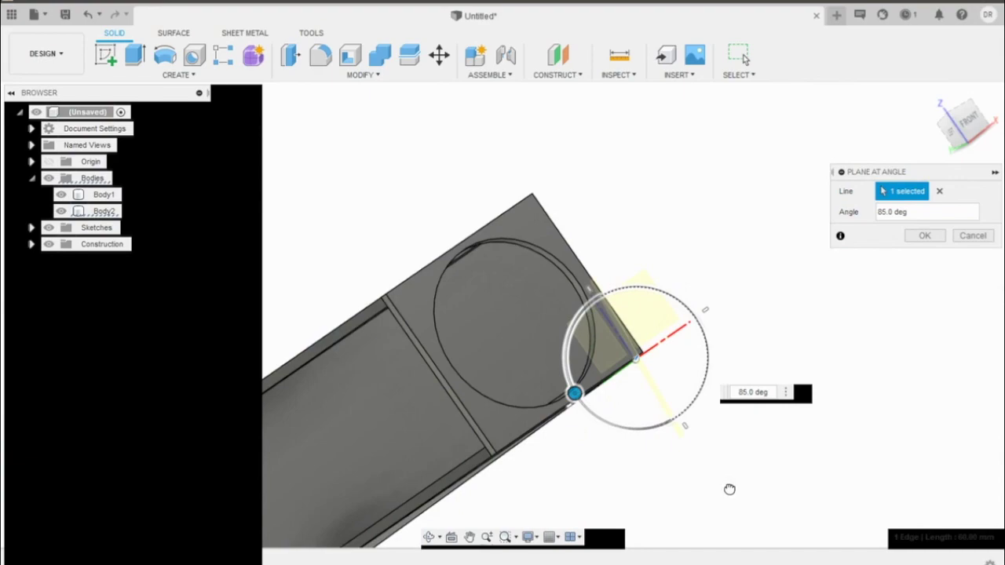
key("Return")
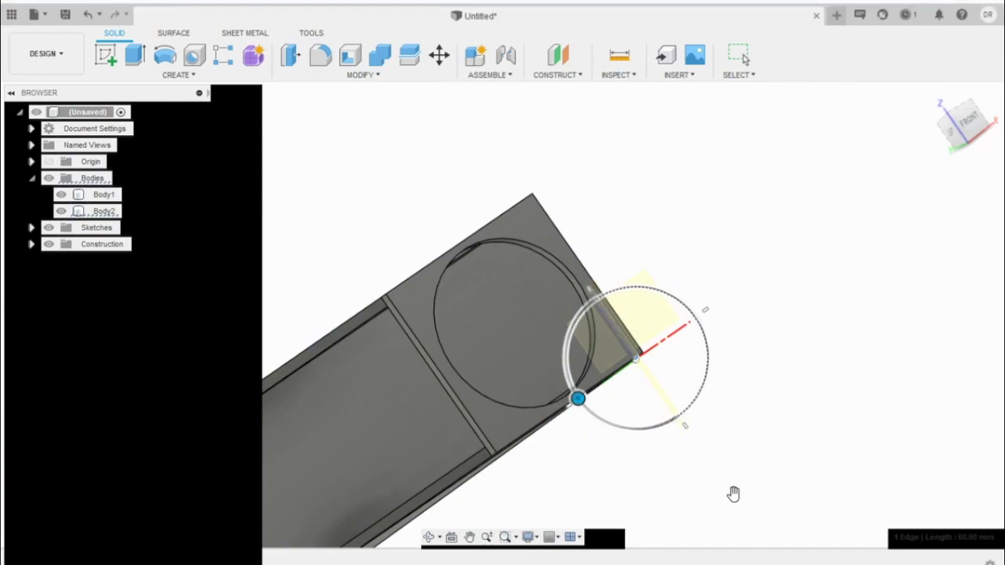
Start a sketch on the new angled plane and check the length of the upper plate's edge along the side opening
left_click(429, 537)
left_click_drag(655, 469, 507, 542)
key("Escape")
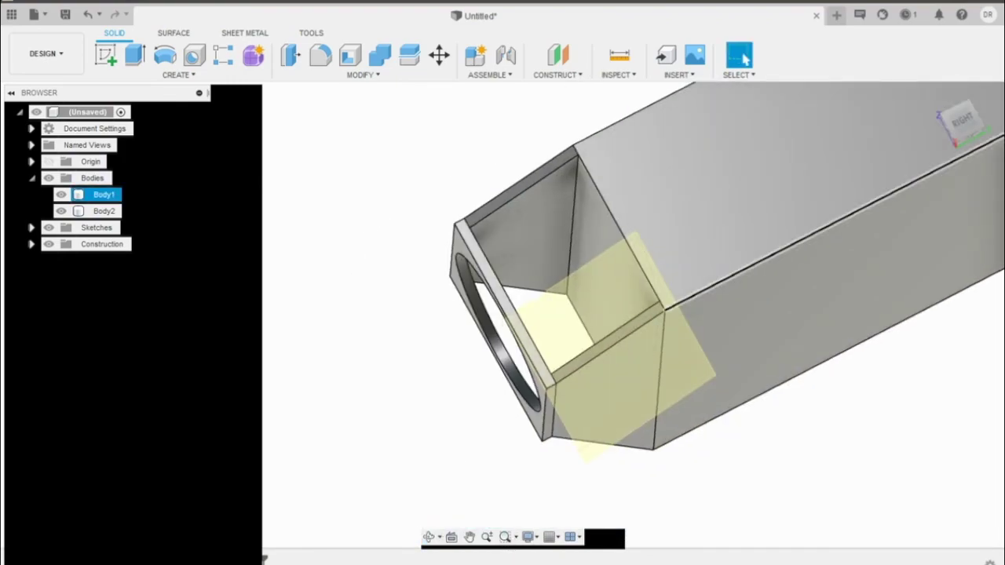
left_click(105, 54)
left_click(663, 298)
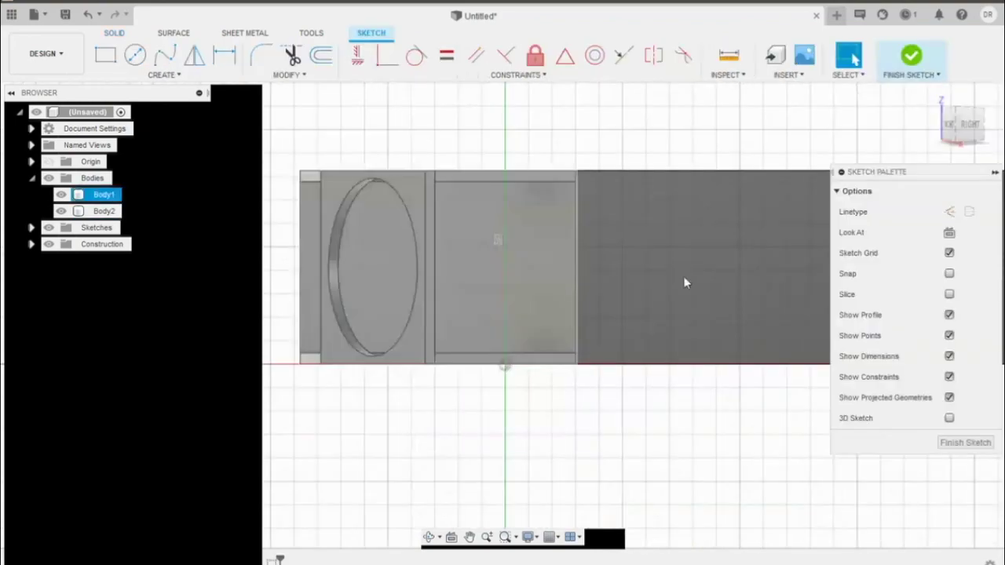
left_click(384, 120)
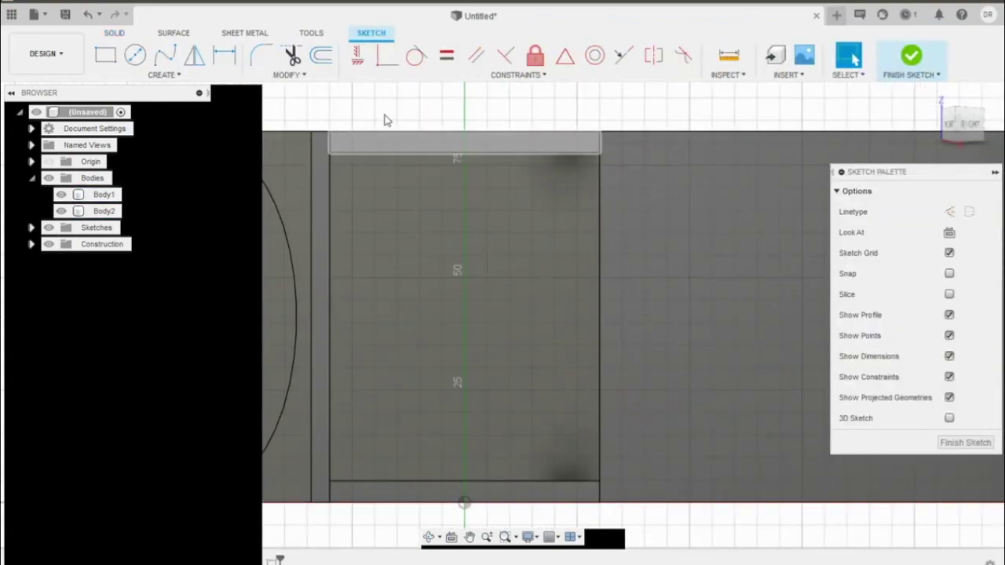
left_click(212, 75)
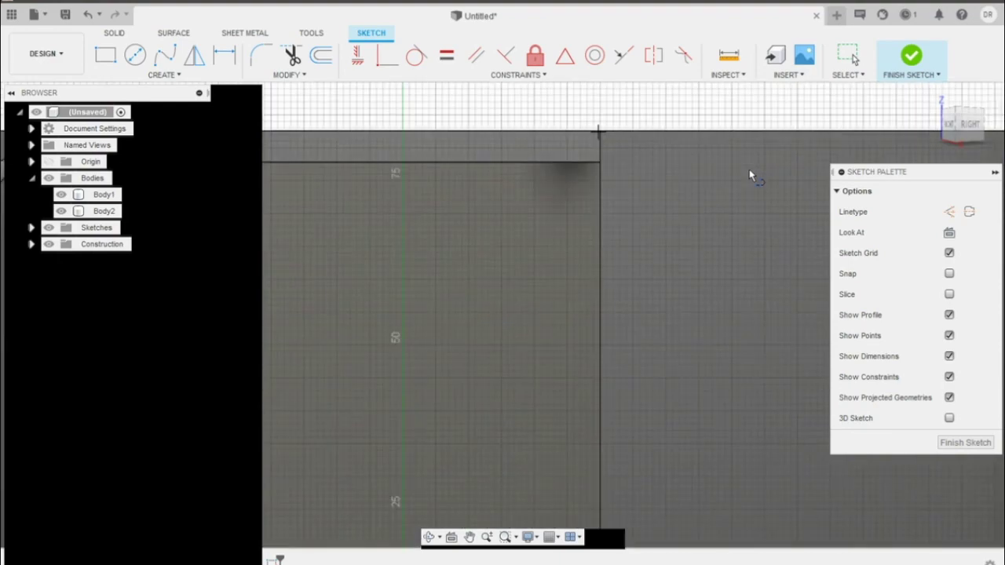
key("Escape")
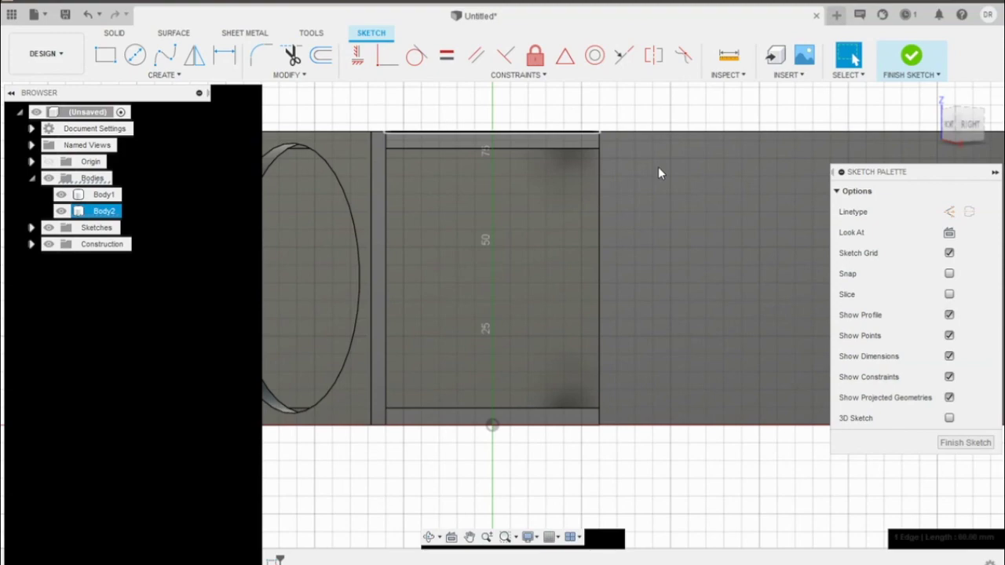
key("Escape")
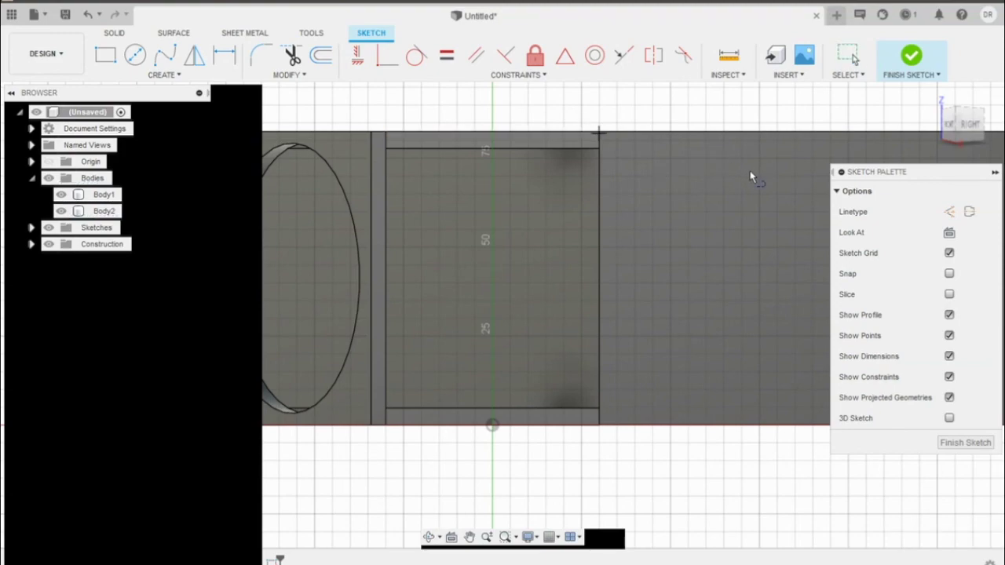
Draw a 60 mm horizontal line along the upper plate's edge from the corner at the main block
scroll(598, 134, "up", 5)
scroll(601, 126, "up", 2)
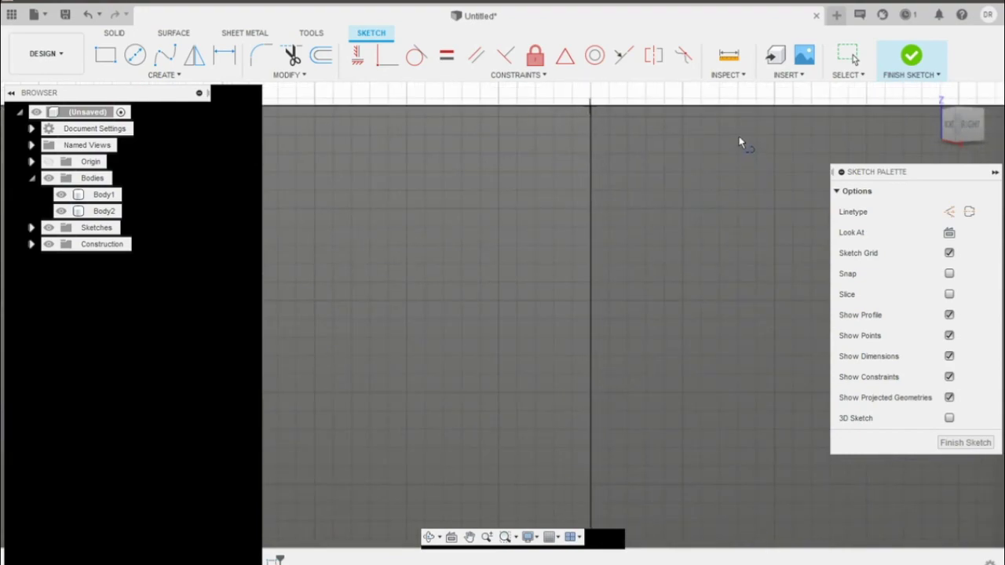
left_click(590, 106)
scroll(547, 106, "down", 3)
type("60")
key("Return")
key("Escape")
Draw a 60 mm line at 0 degrees along the lower plate's edge from the corner at the main block
scroll(697, 143, "down", 5)
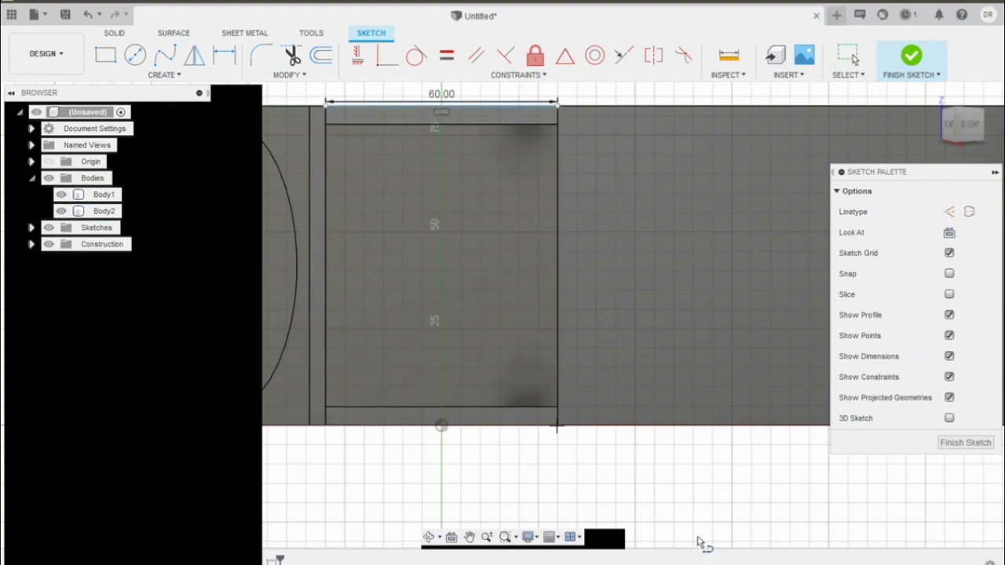
scroll(701, 540, "up", 5)
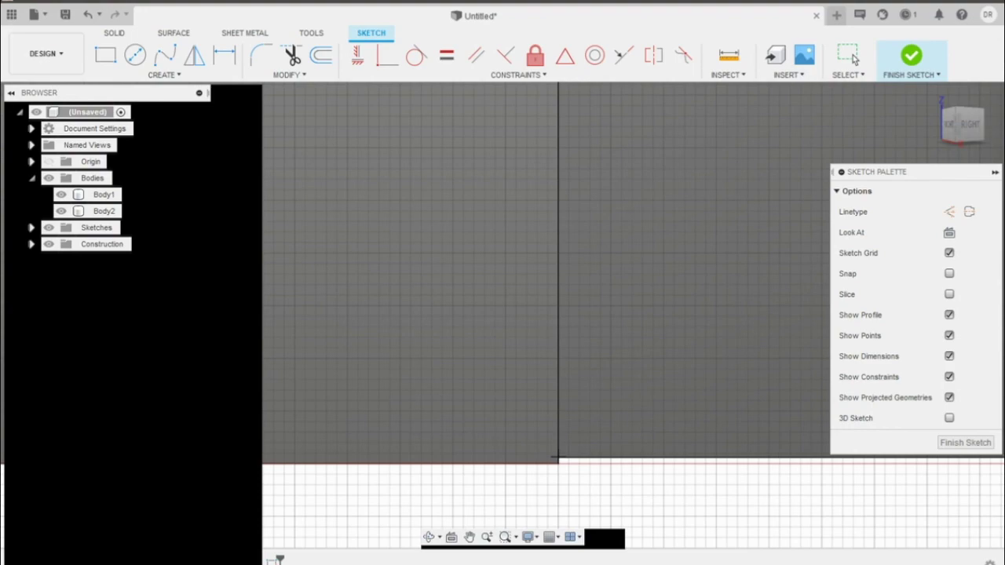
left_click(559, 458)
type("60")
key("Tab")
type("0")
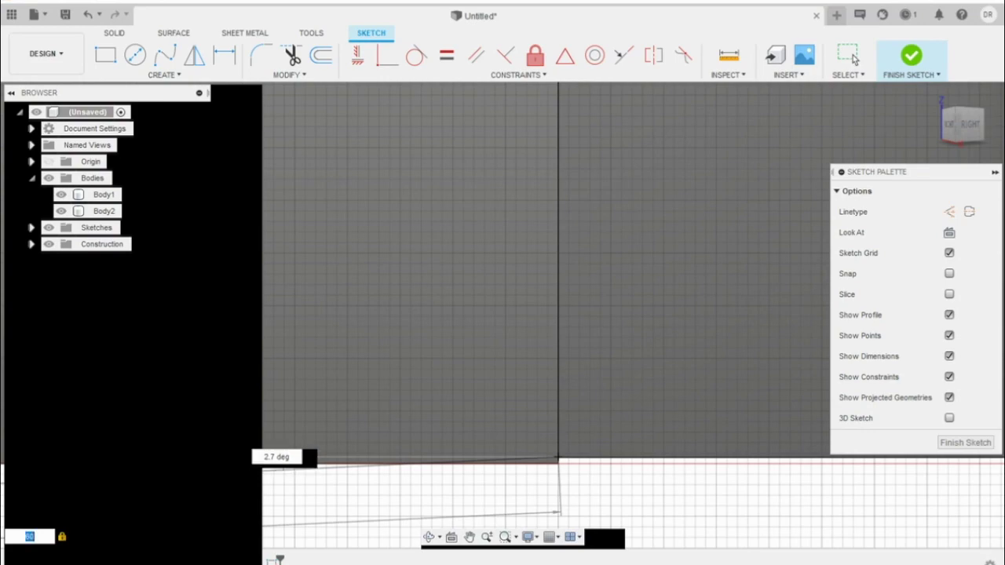
key("Tab")
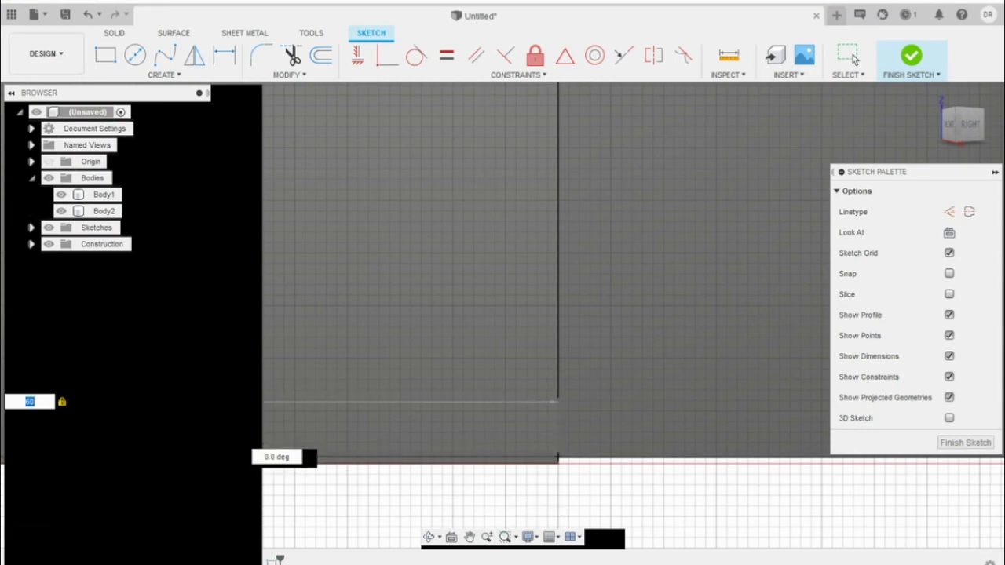
left_click(853, 55)
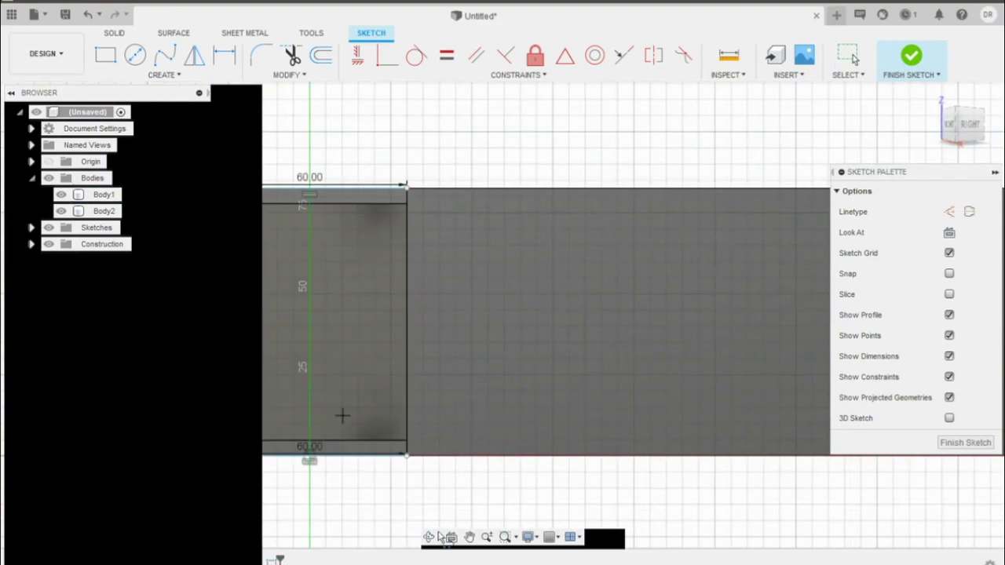
Close the rectangle by joining the ends of the upper and lower lines with vertical lines
left_click(406, 456)
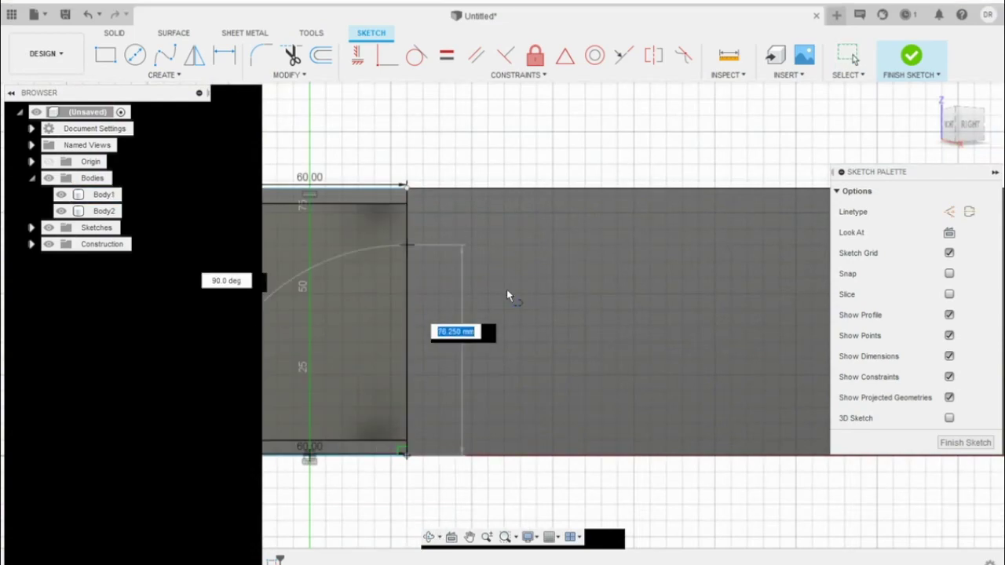
left_click(406, 189)
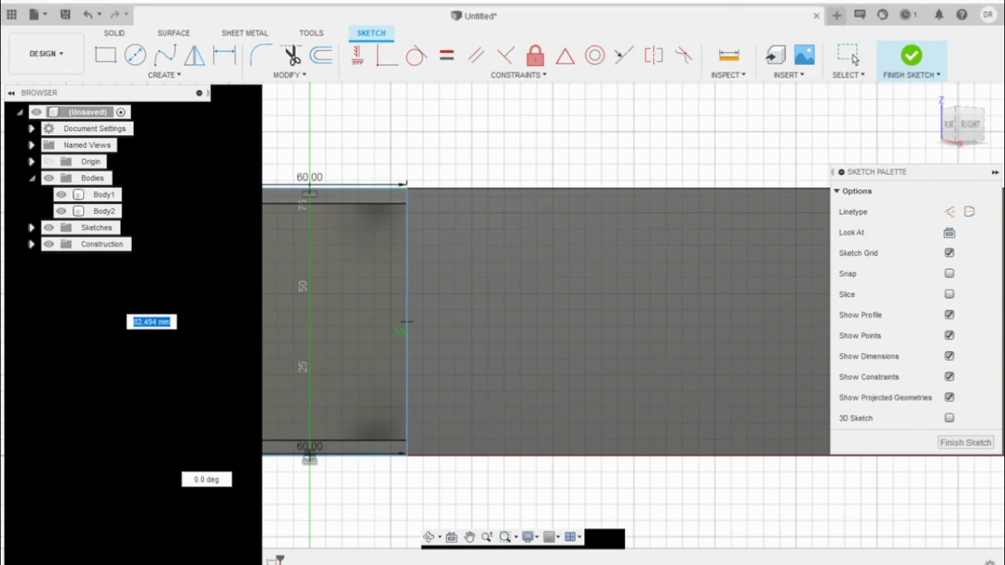
left_click(853, 57)
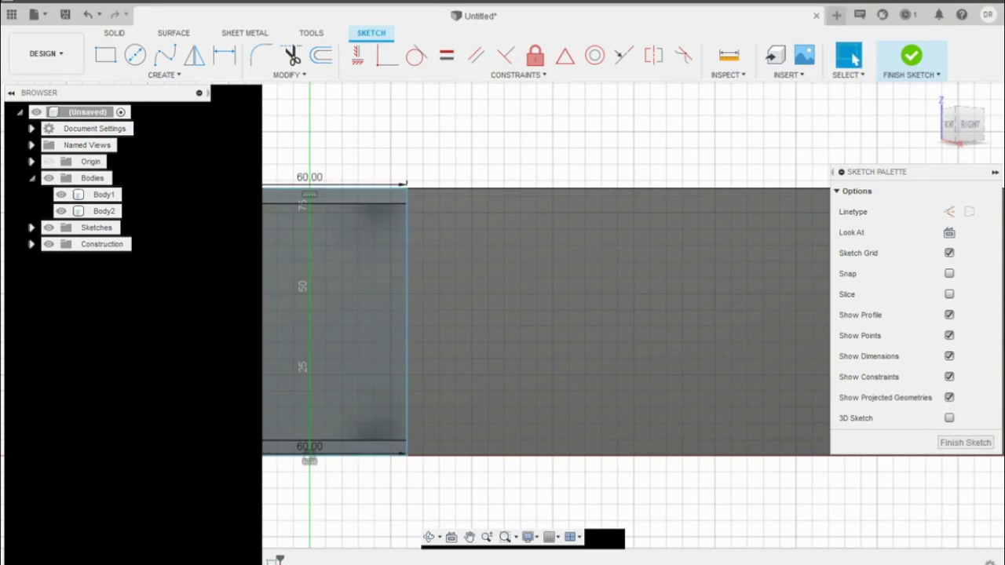
Extrude the closed side rectangle -4.76 mm as a new body to cover the side opening
middle_click_drag(552, 512, 487, 536, "shift")
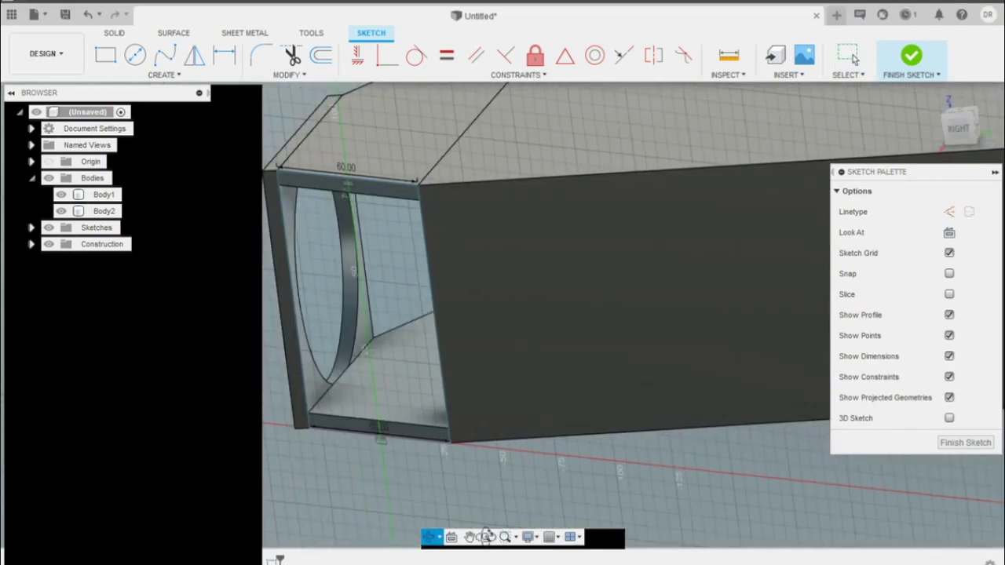
left_click(477, 422)
key("e")
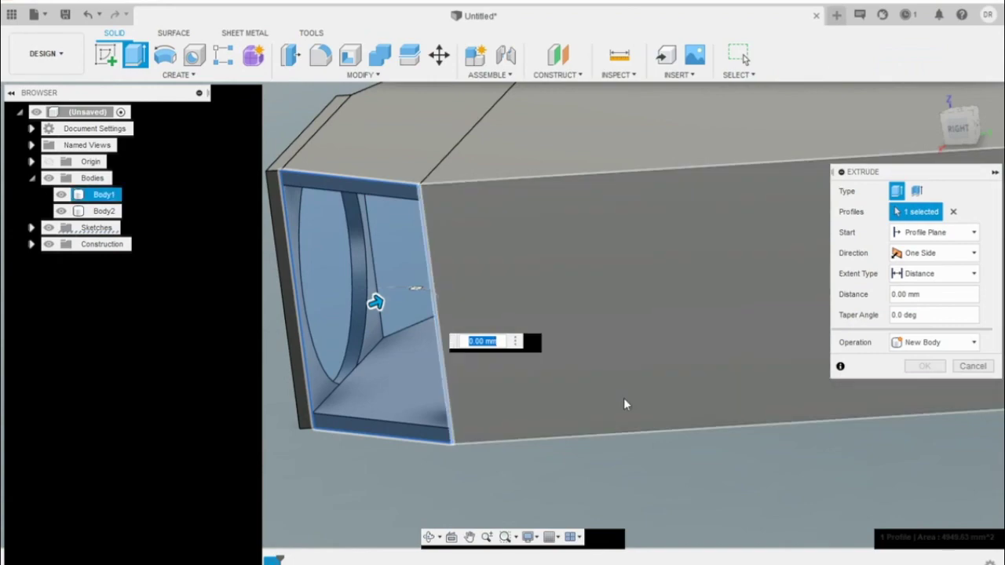
type("-4.76")
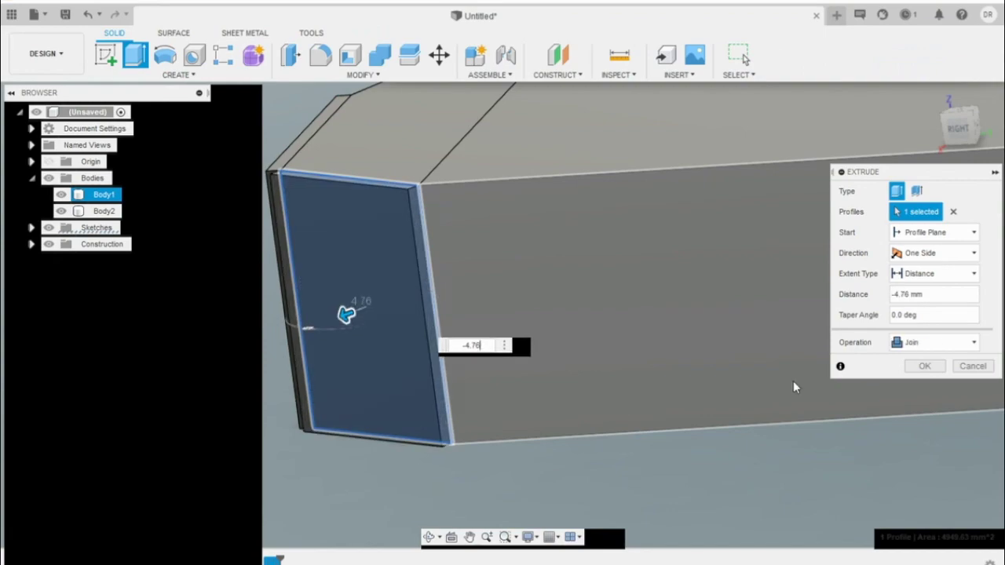
left_click(934, 342)
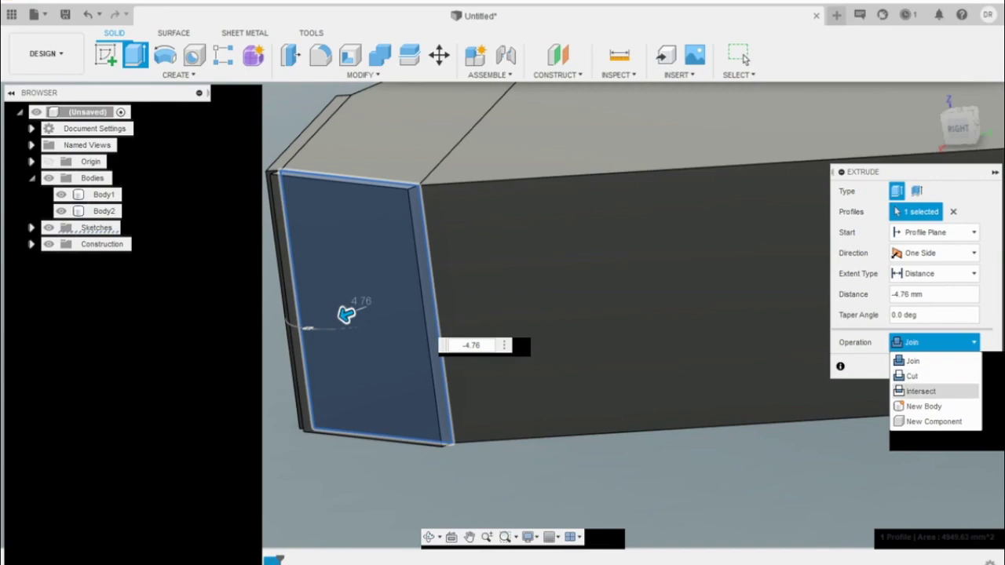
left_click(925, 407)
left_click(924, 366)
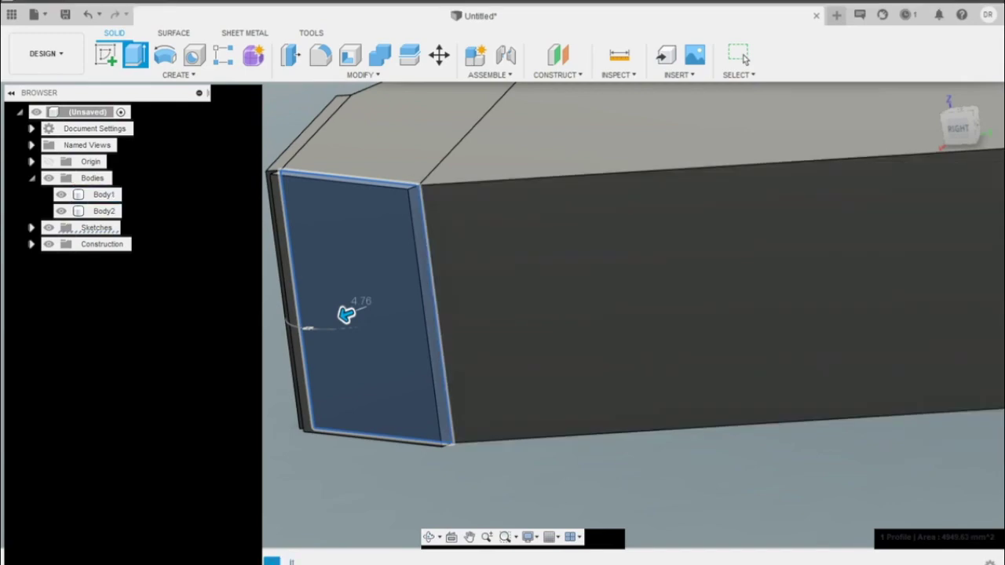
middle_click_drag(605, 416, 662, 438, "shift")
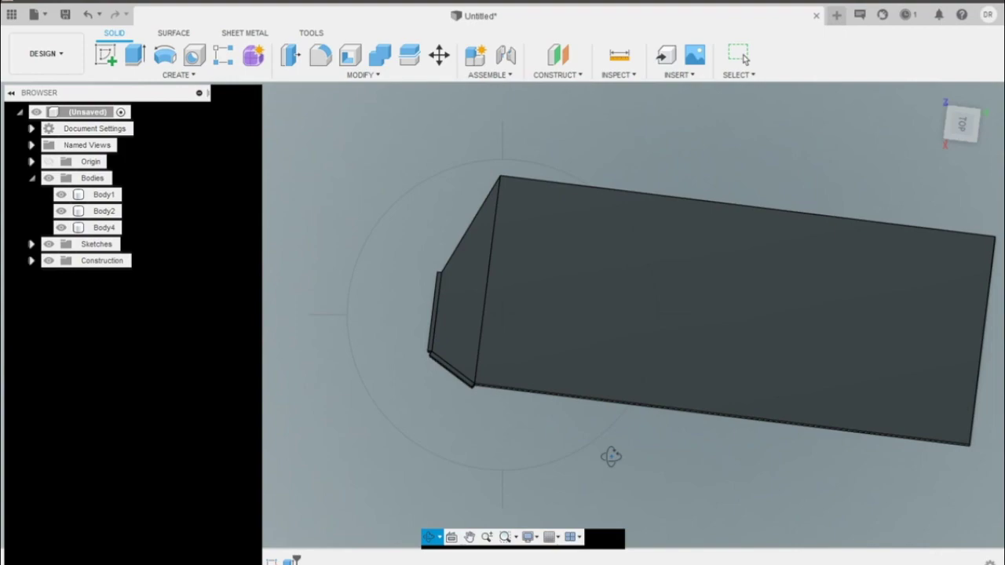
Examine the corner joints between the new side panel, the main block and the end panel
scroll(600, 465, "up", 4)
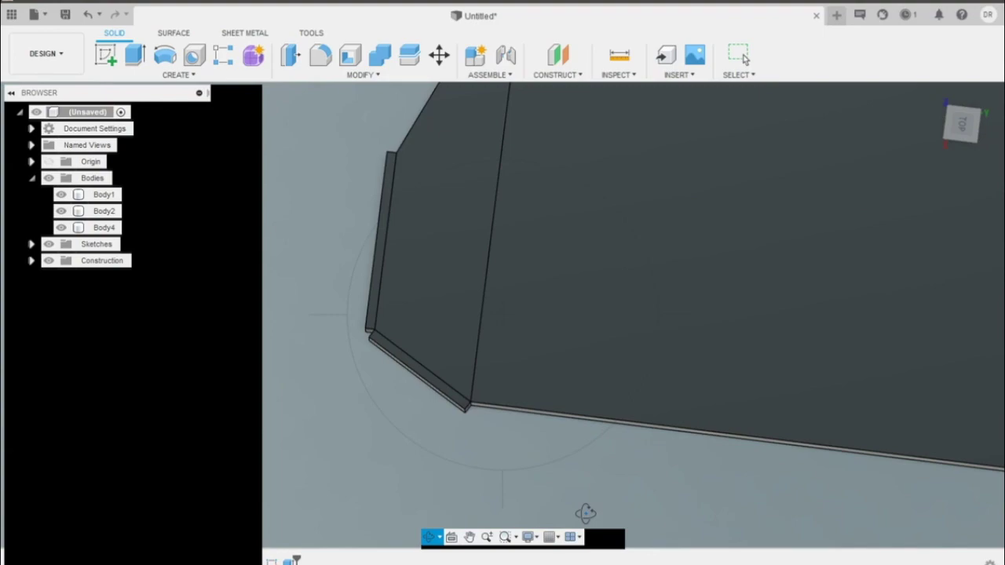
key("Escape")
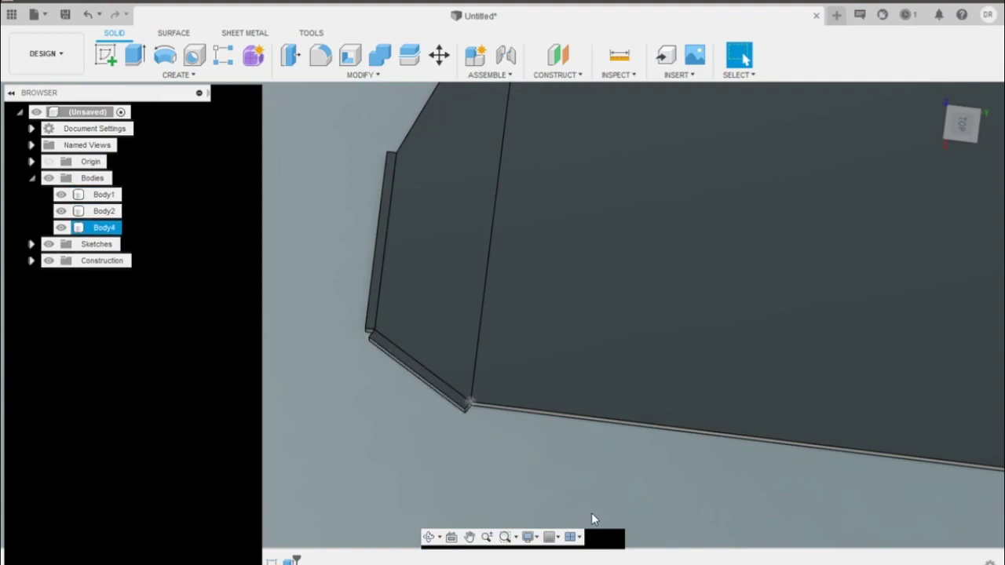
middle_click_drag(585, 515, 616, 520, "shift")
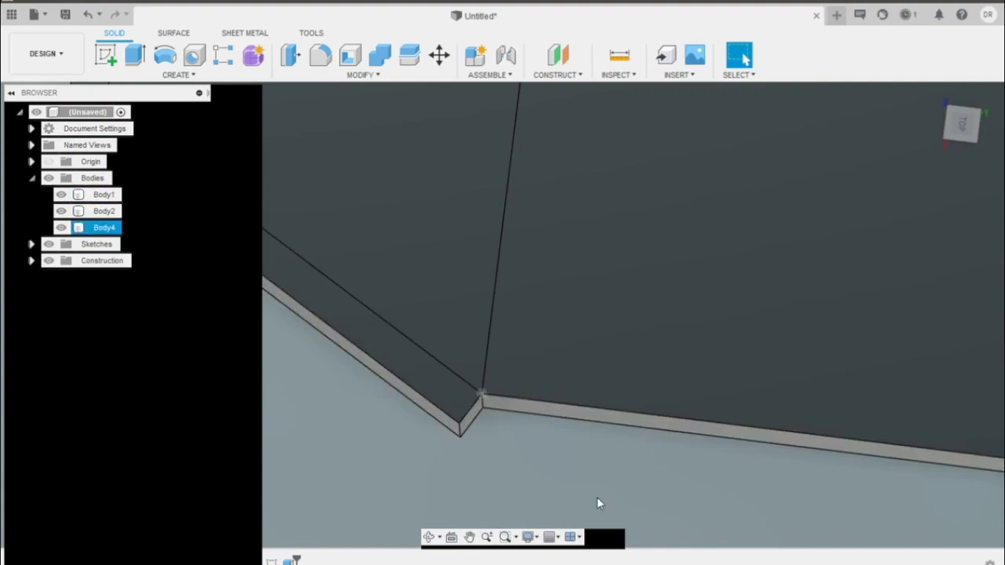
scroll(482, 484, "down", 5)
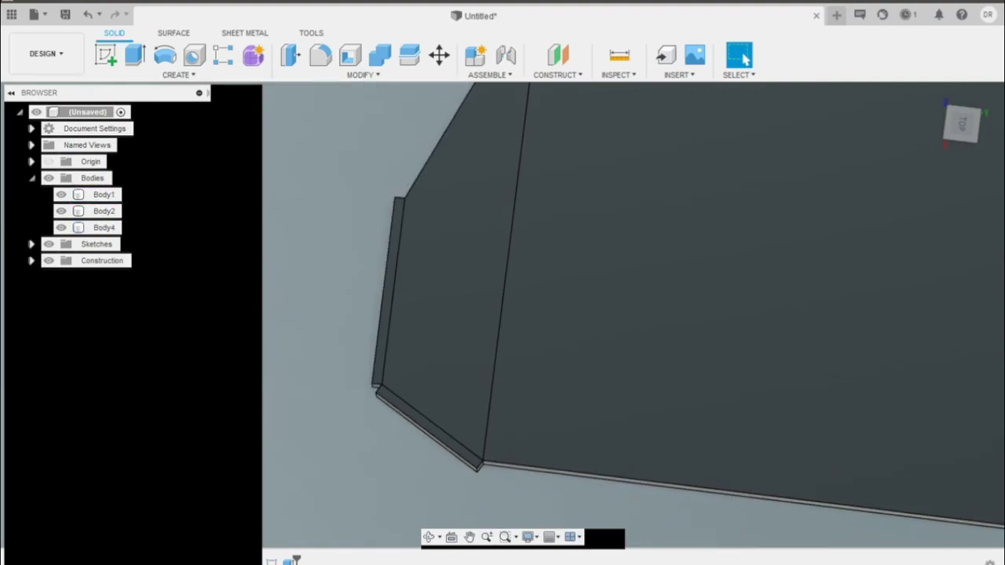
left_click(430, 538)
left_click_drag(477, 477, 502, 476)
key("Escape")
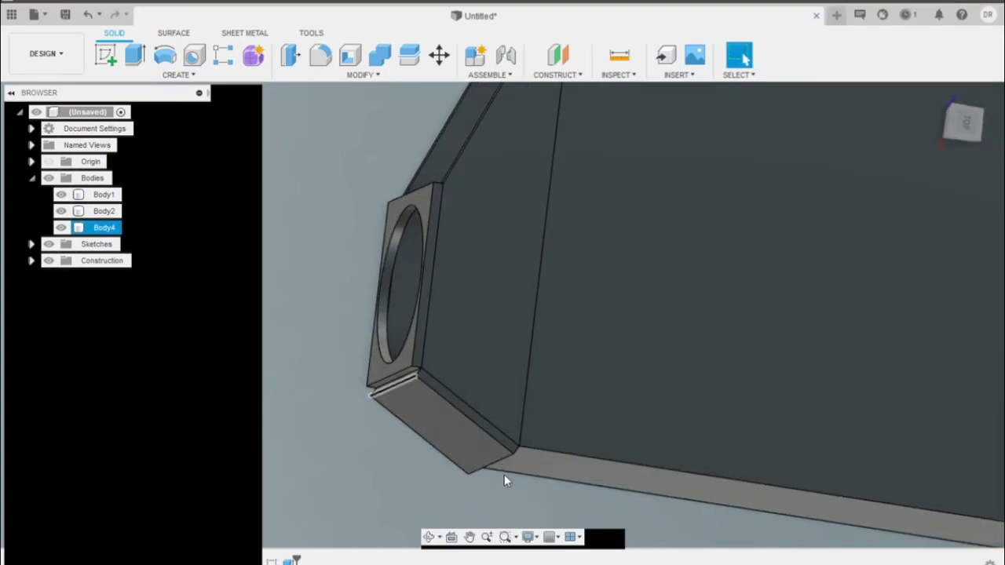
scroll(488, 477, "up", 5)
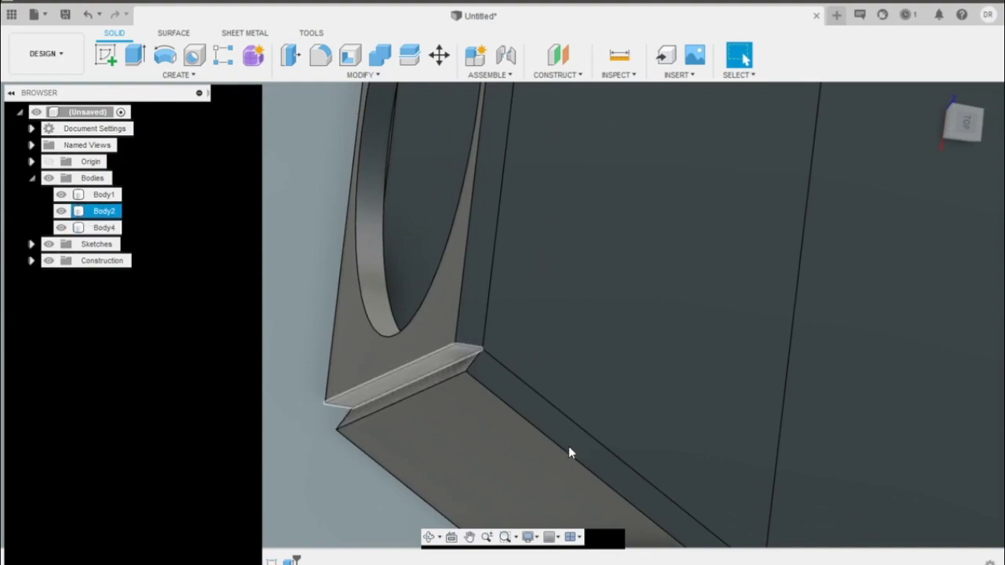
scroll(570, 448, "down", 5)
Create a construction plane at 90 degrees through the angled plate edge bordering the remaining open side
left_click(429, 538)
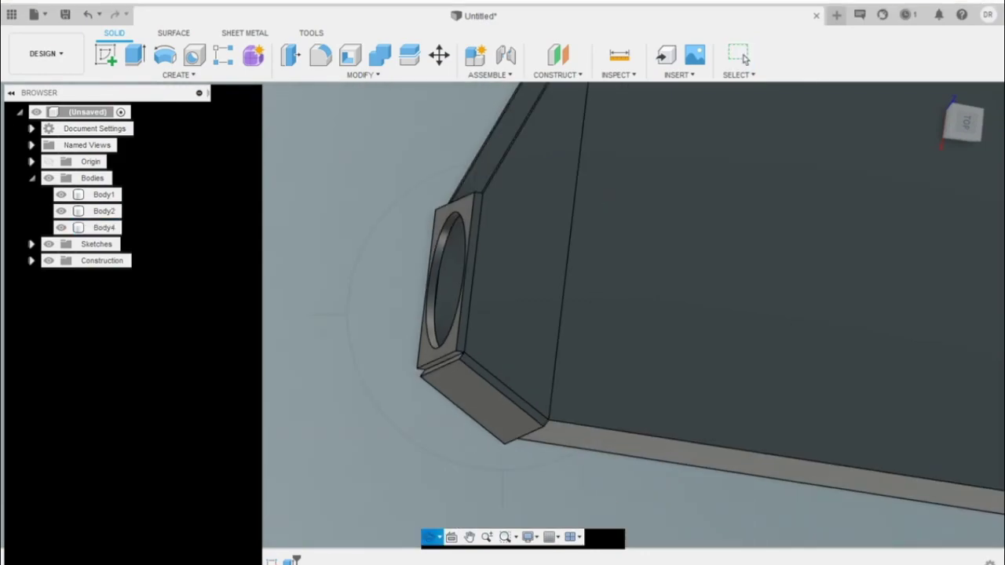
left_click_drag(625, 338, 635, 438)
key("Escape")
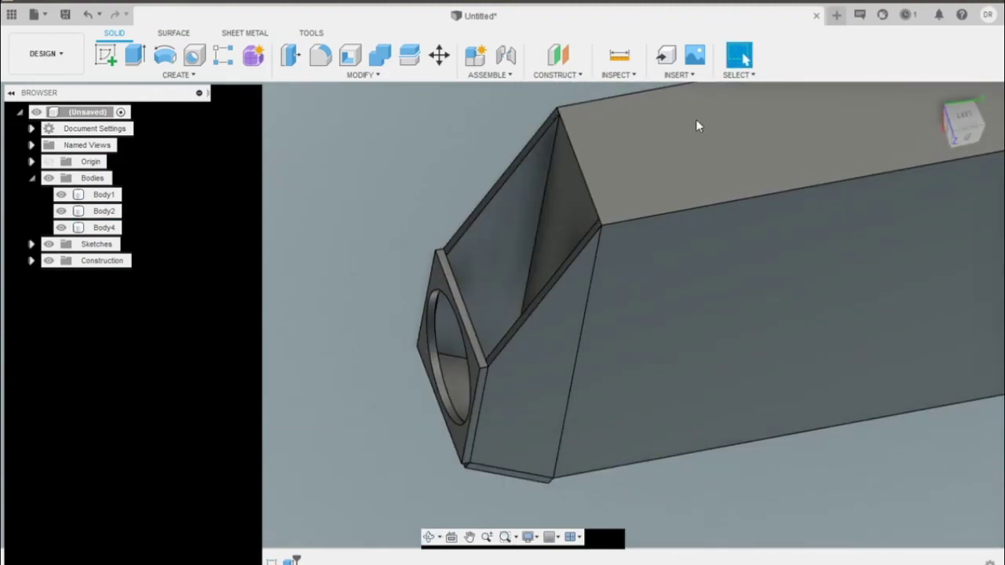
left_click(558, 75)
left_click(573, 101)
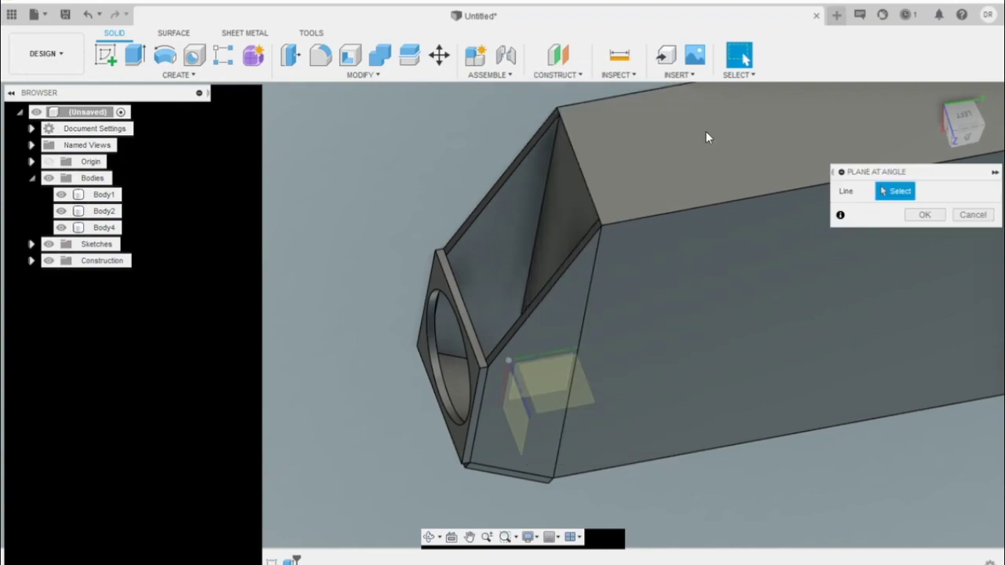
left_click(677, 378)
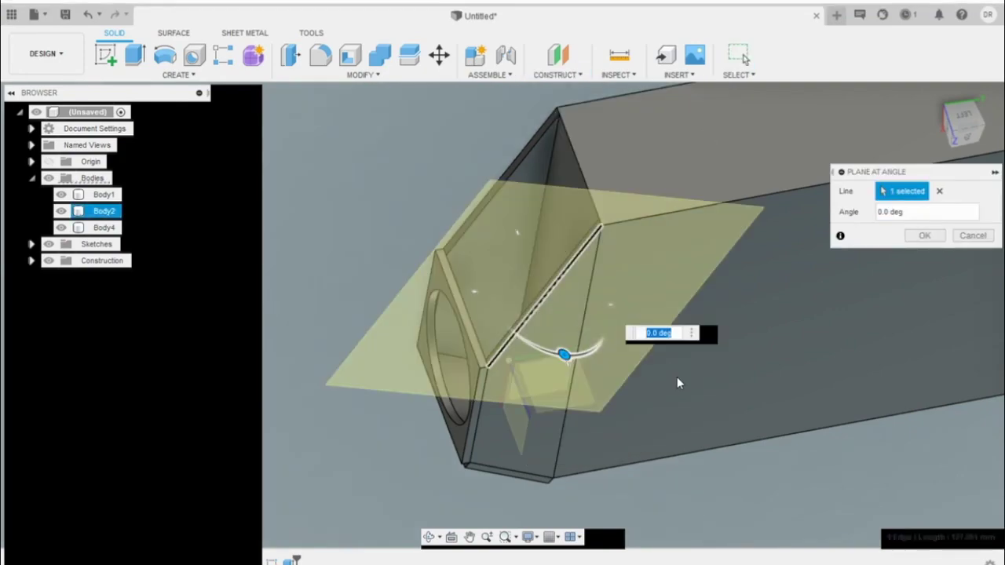
middle_click_drag(631, 461, 648, 516, "shift")
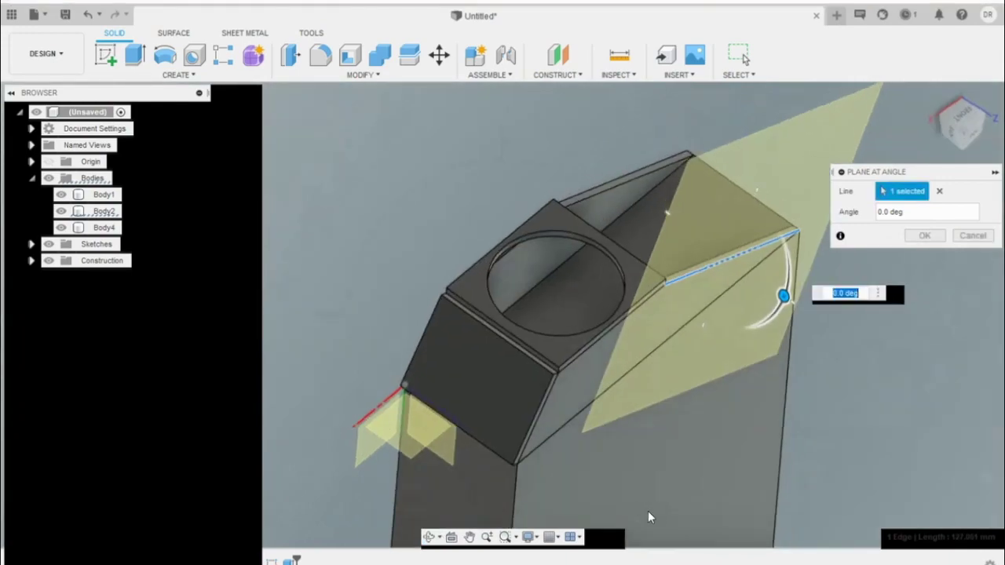
type("90")
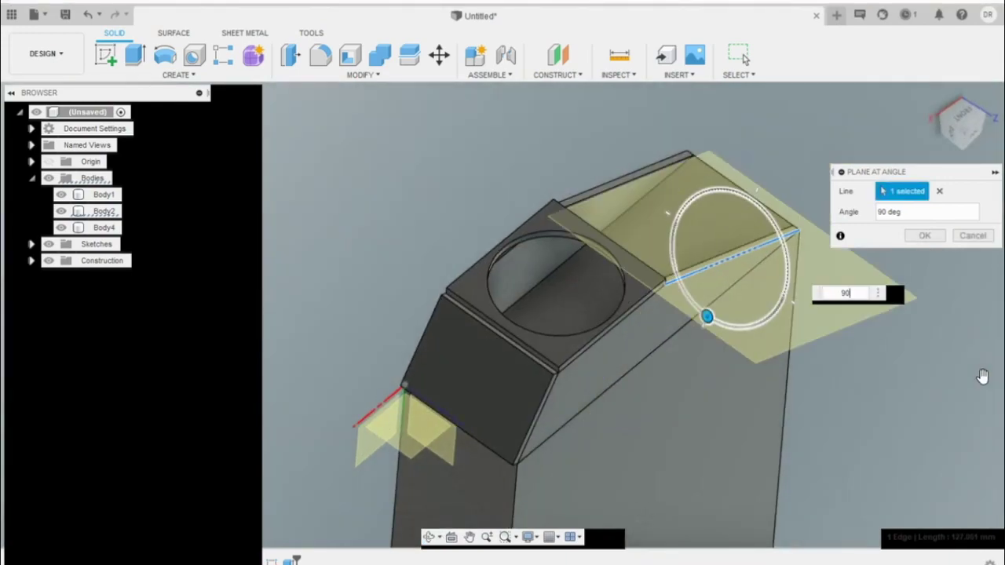
key("Return")
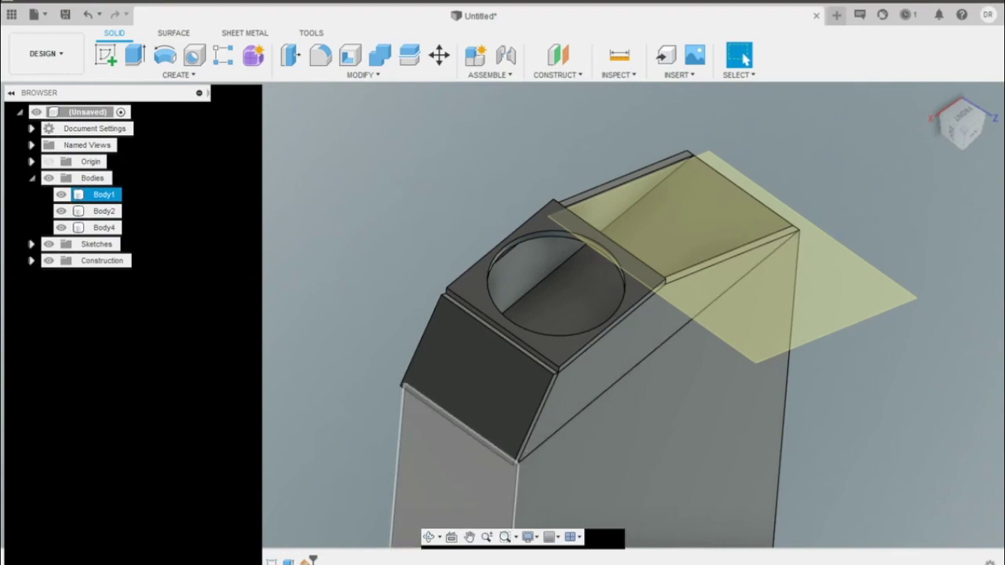
Start a sketch on the 90-degree construction plane and activate the two-point rectangle tool
left_click_drag(771, 437, 702, 521)
key("Escape")
left_click(105, 54)
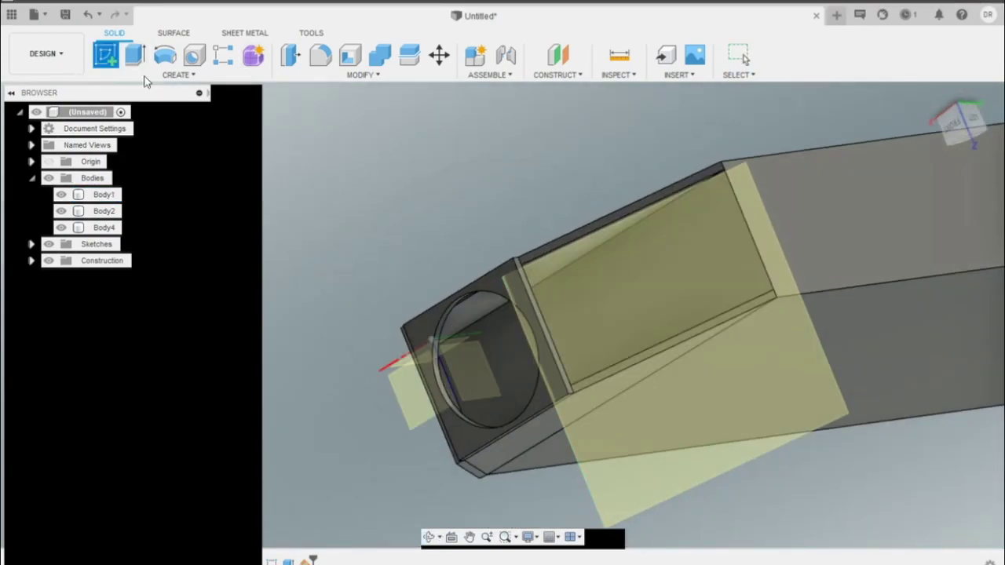
left_click(822, 362)
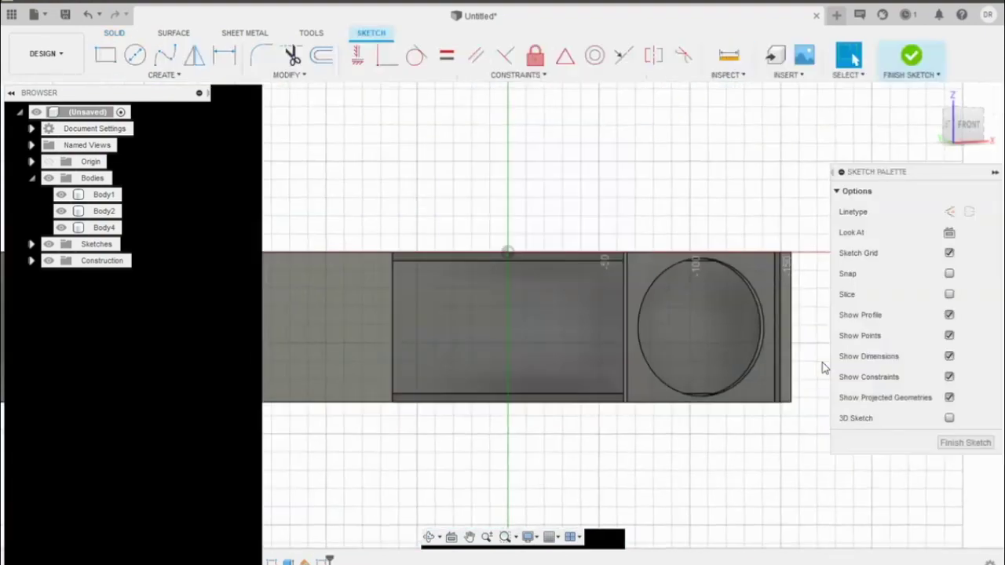
scroll(730, 354, "up", 3)
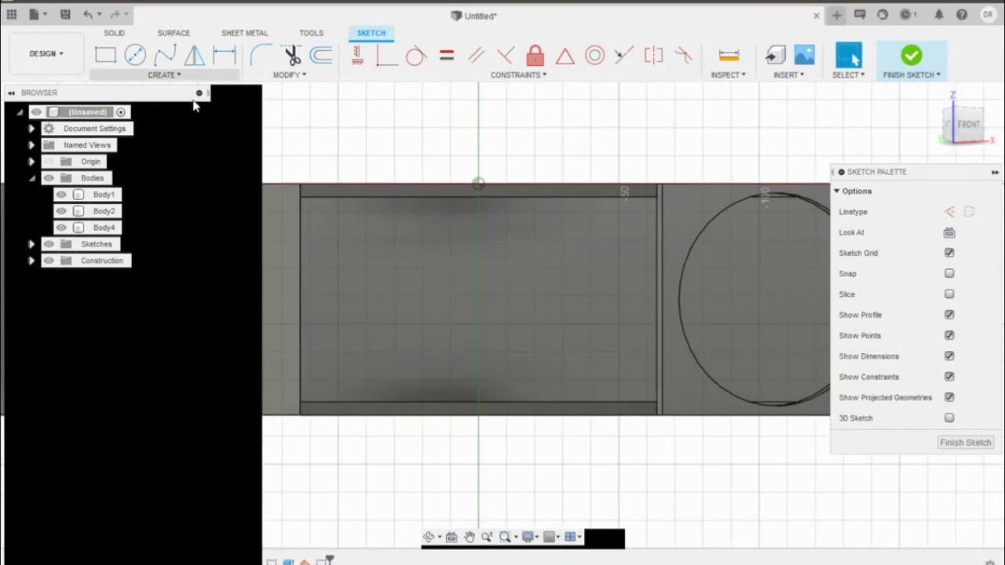
key("r")
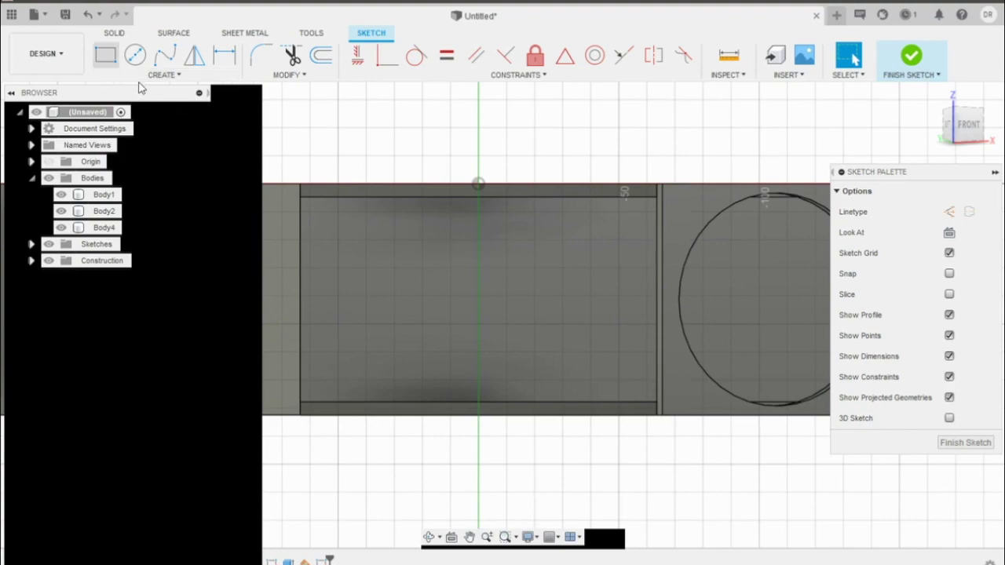
scroll(380, 245, "up", 3)
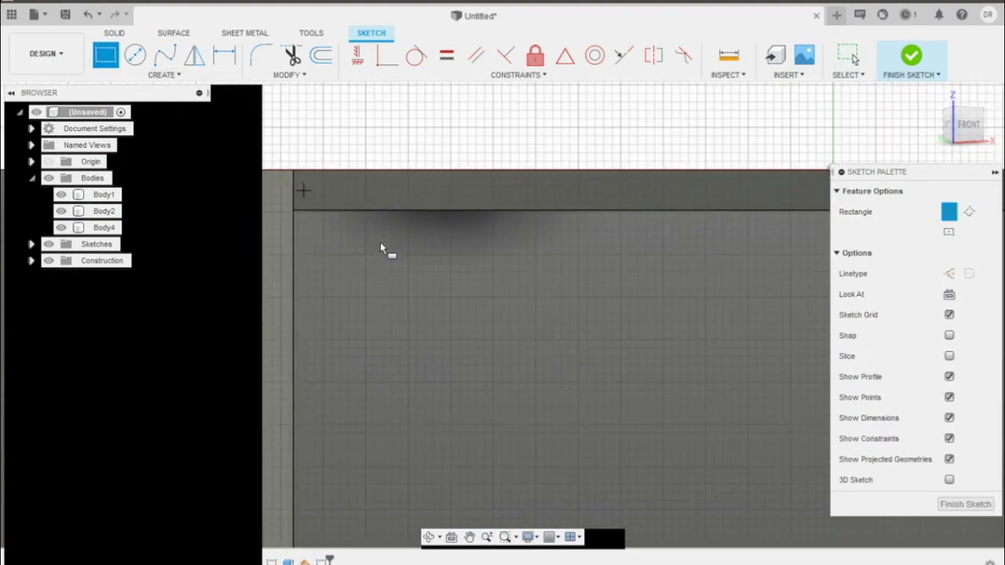
scroll(381, 246, "up", 2)
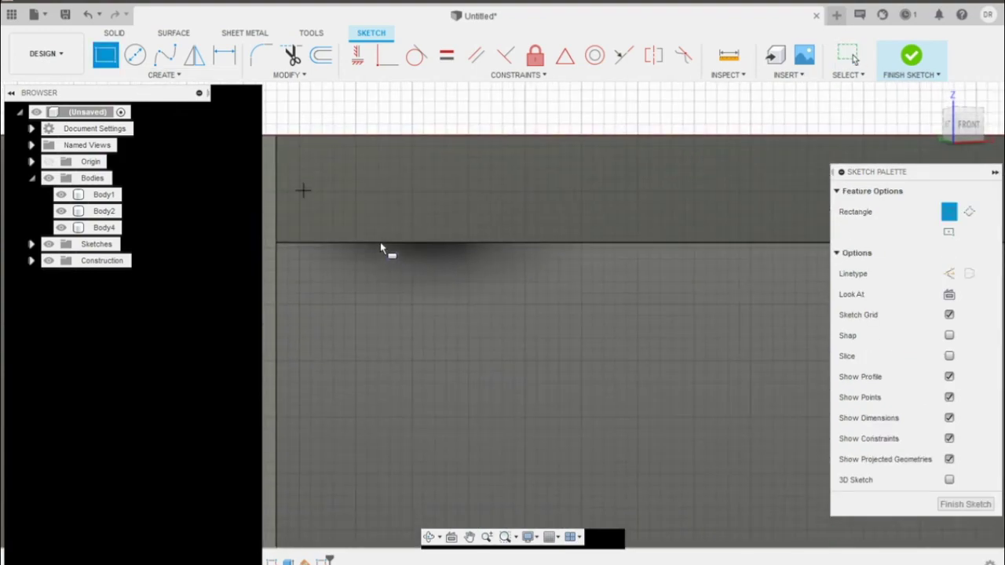
left_click(350, 193)
scroll(596, 365, "down", 3)
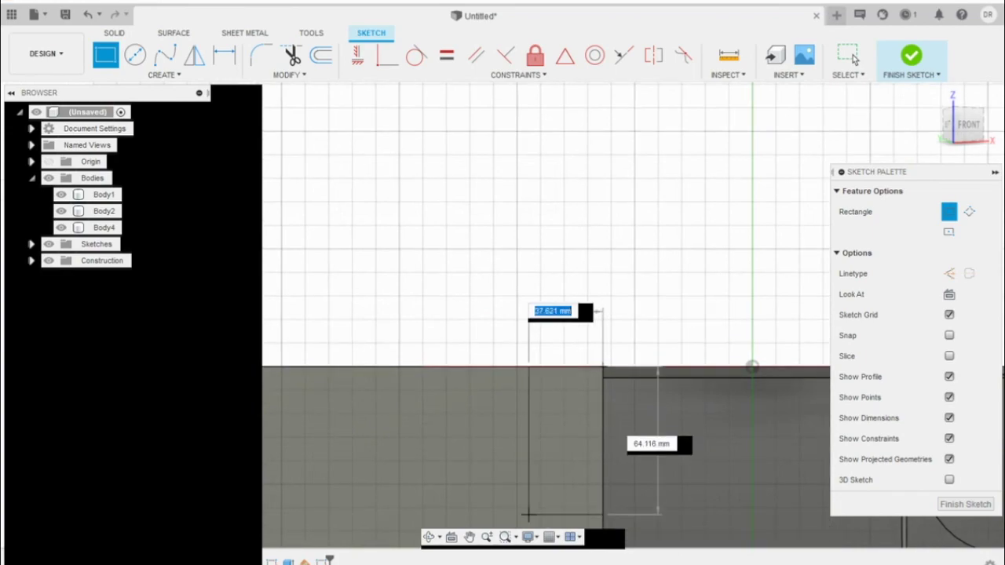
middle_click_drag(503, 530, 290, 383)
middle_click_drag(613, 380, 520, 351)
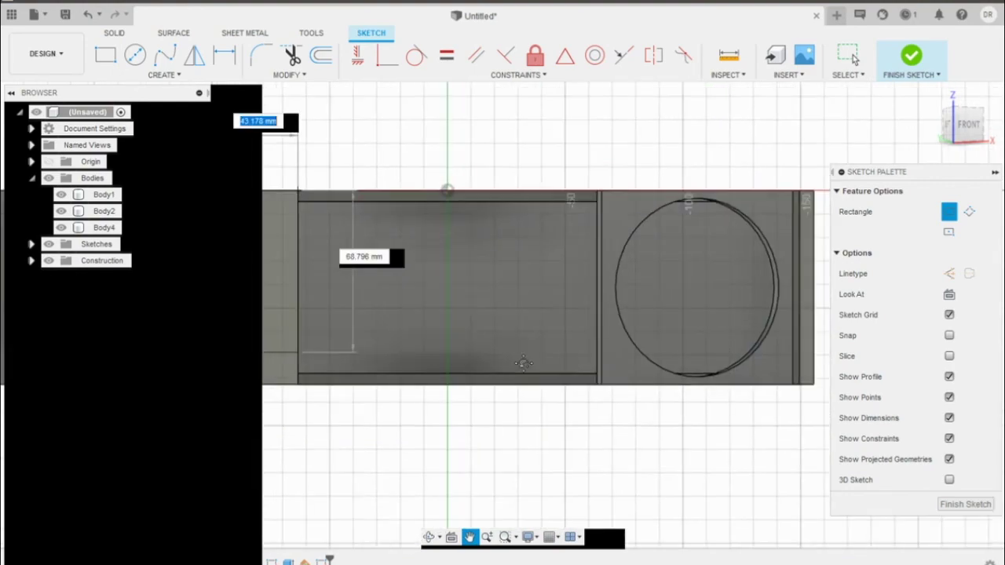
key("Tab")
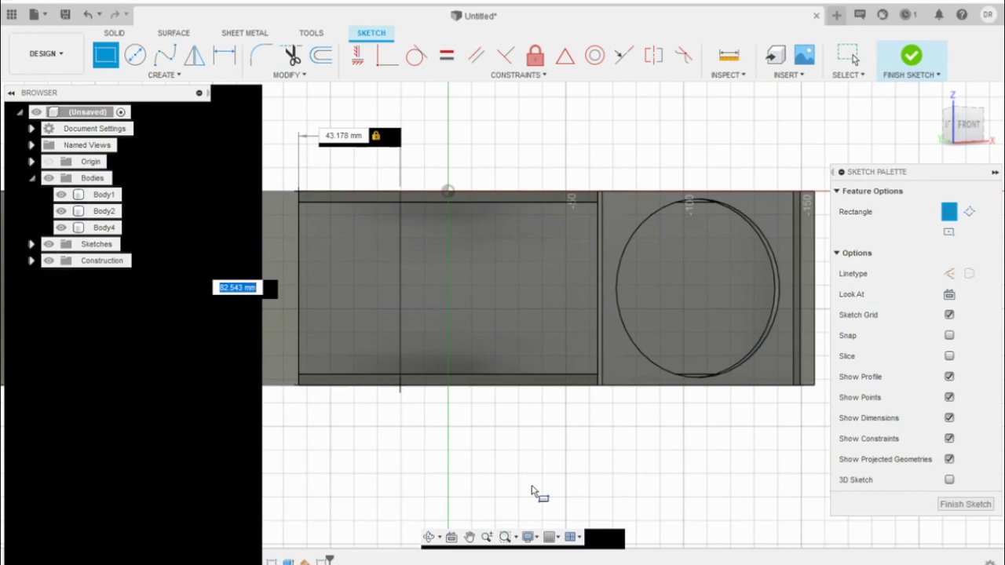
type("82.5")
key("Tab")
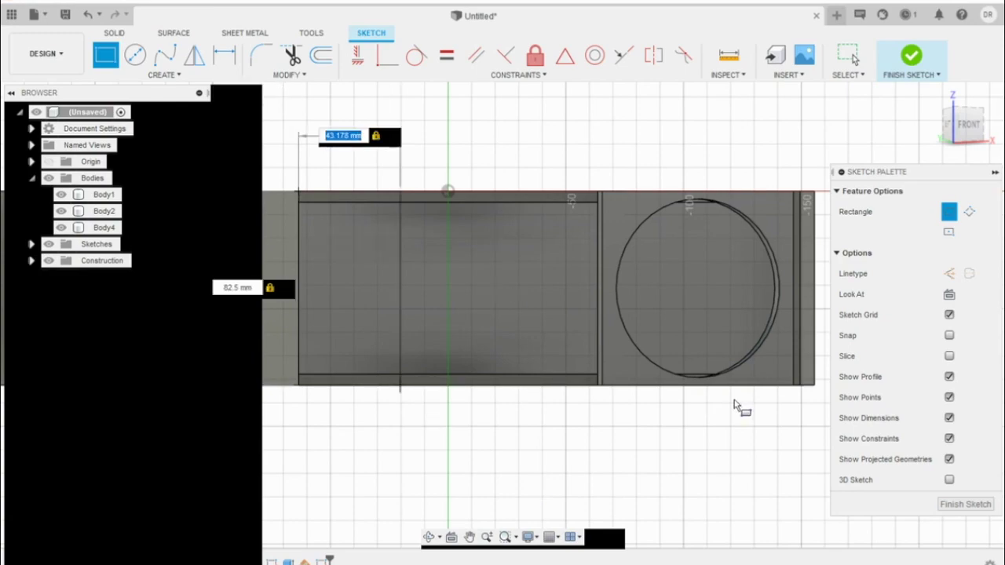
key("Escape")
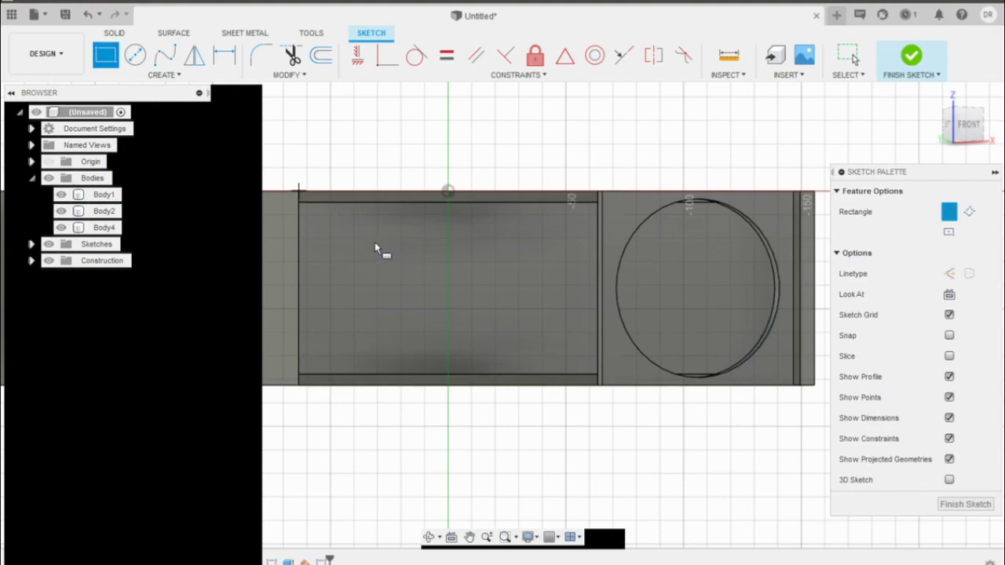
Draw a rectangle about 127 mm long from the opening's upper corner at the main block to its opposite lower corner, and finish the sketch
scroll(376, 249, "up", 5)
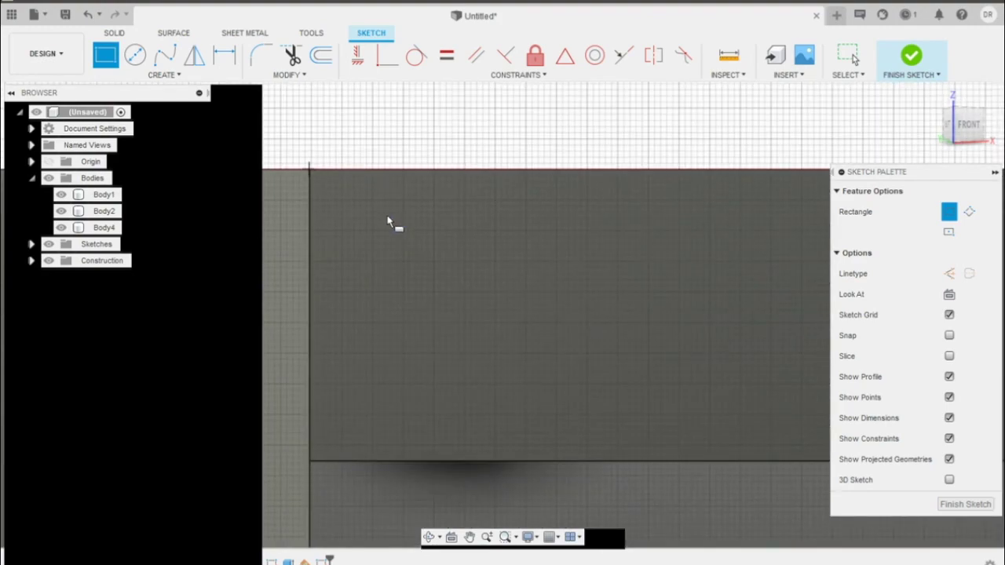
scroll(428, 250, "down", 2)
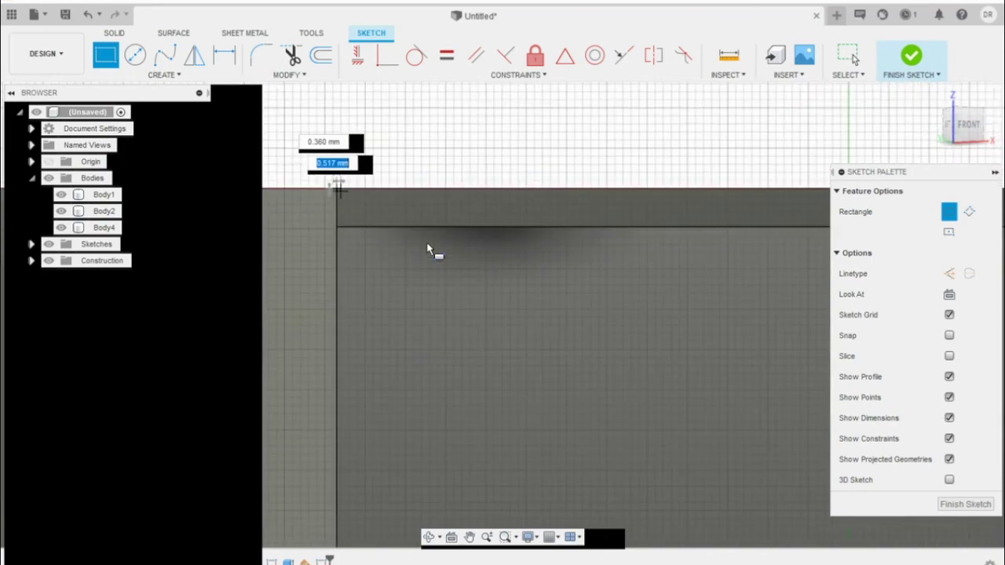
scroll(428, 249, "down", 3)
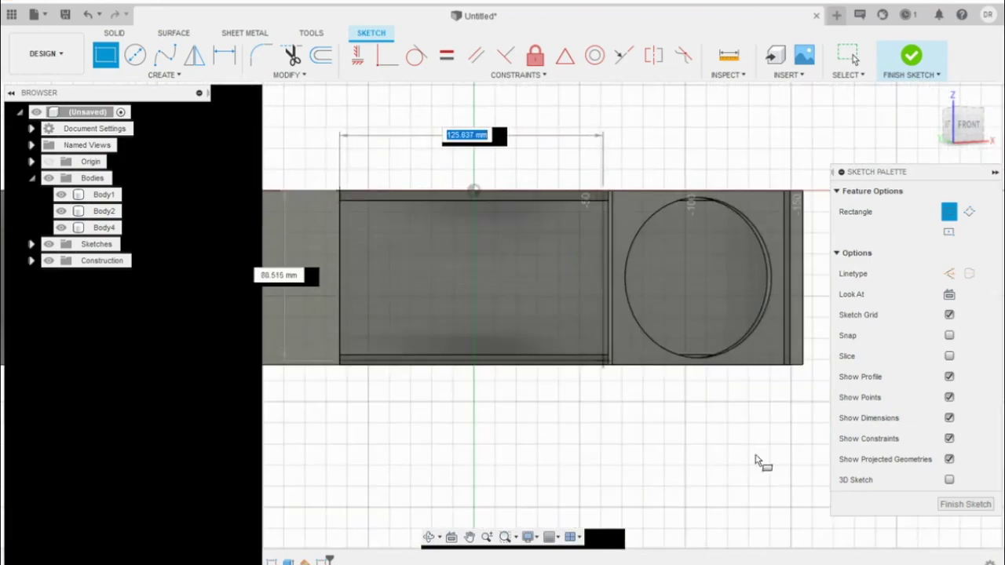
scroll(760, 463, "up", 5)
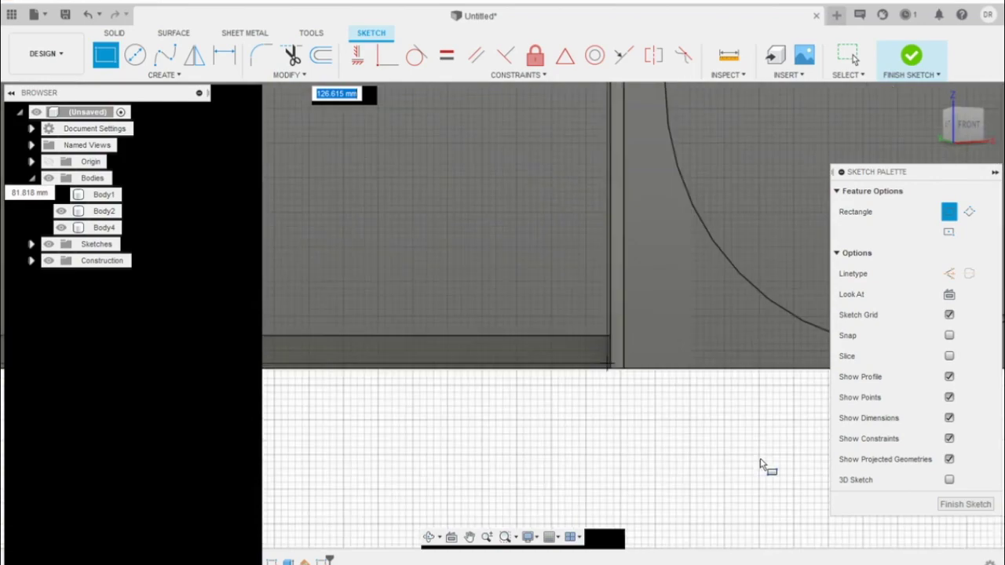
scroll(760, 464, "up", 2)
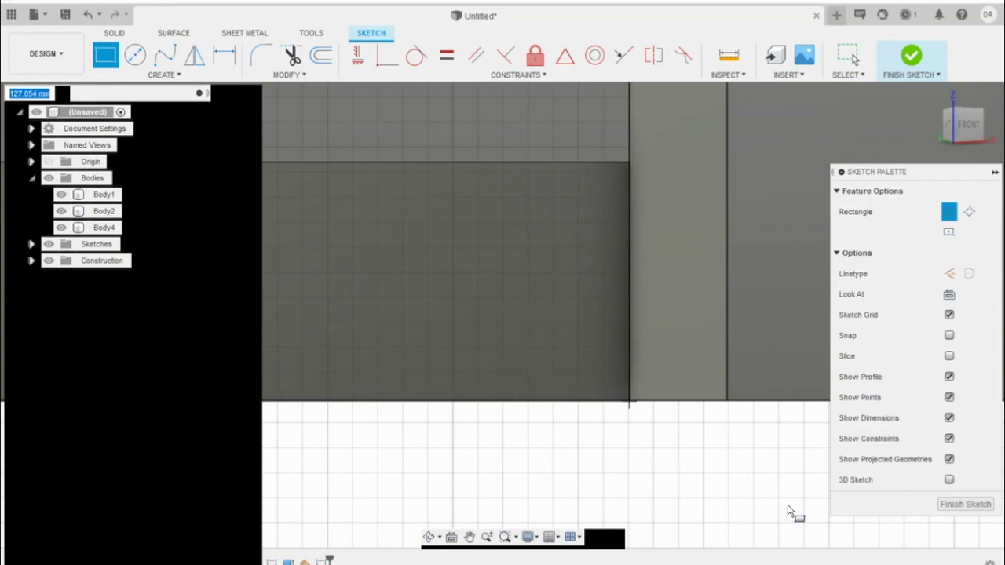
key("Return")
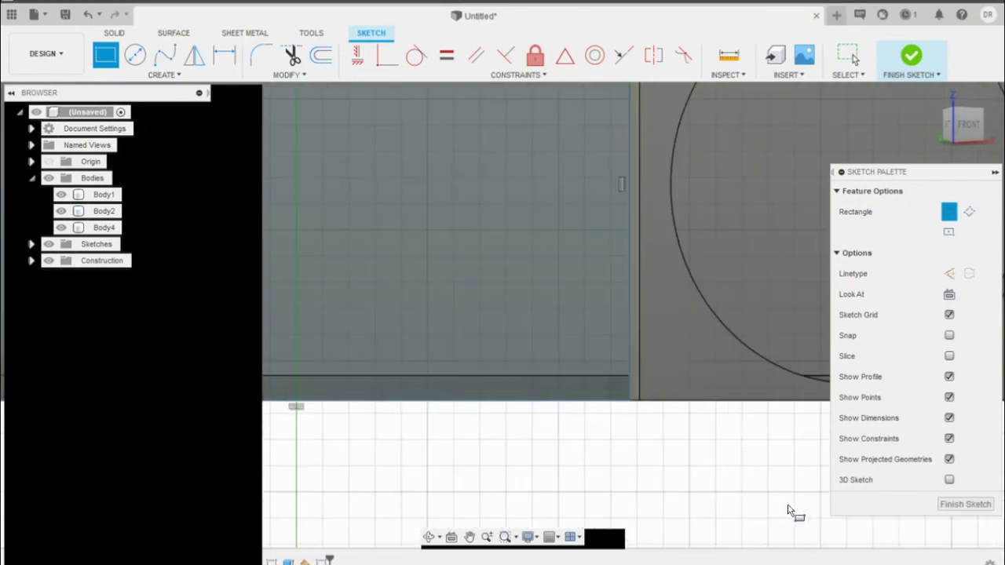
key("Escape")
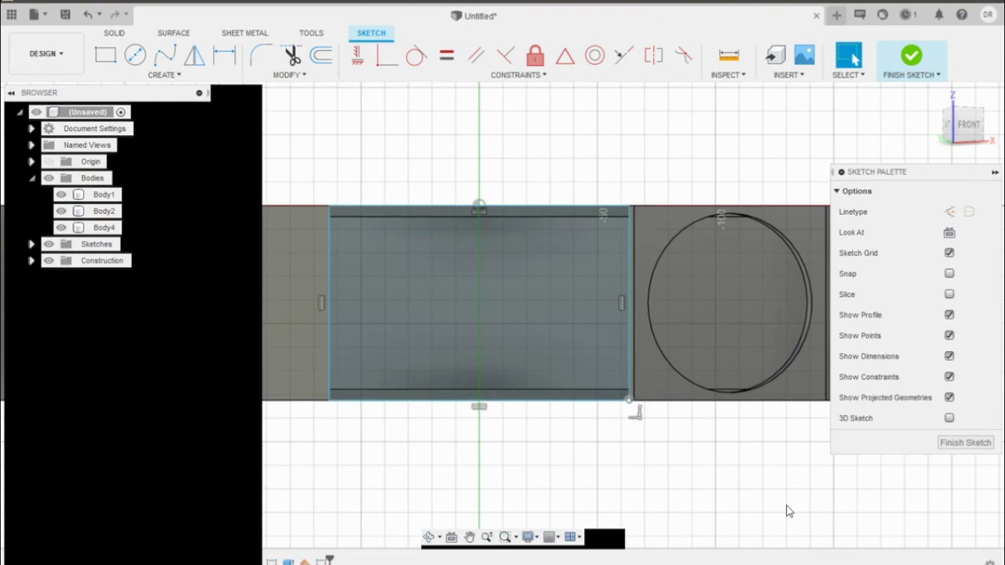
key("ctrl+Return")
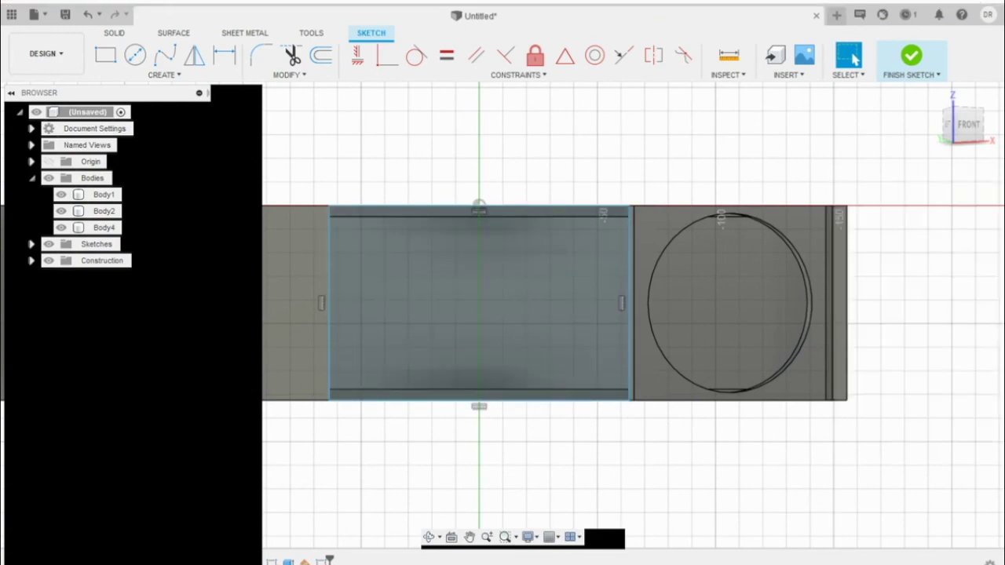
Extrude the rectangle over the remaining side opening -4.76 mm with the Join operation
middle_click_drag(705, 534, 632, 562, "shift")
left_click(680, 399)
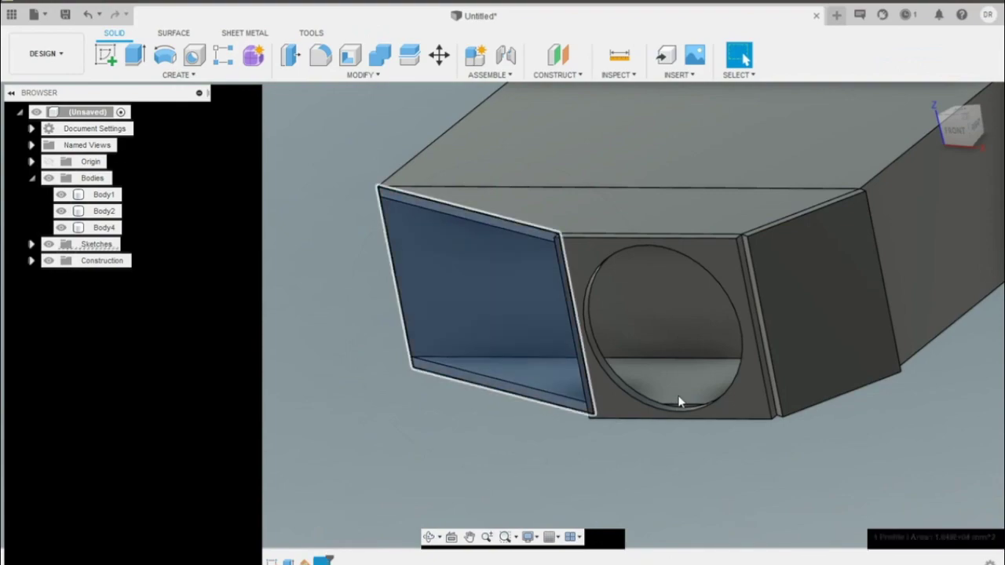
type("e")
type("-")
type("4.7")
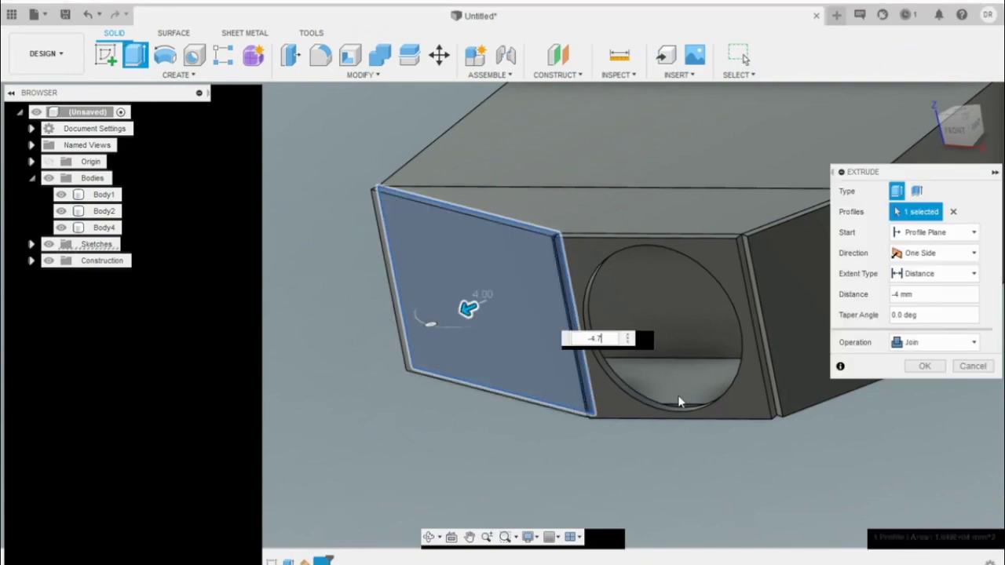
type("6")
key("Return")
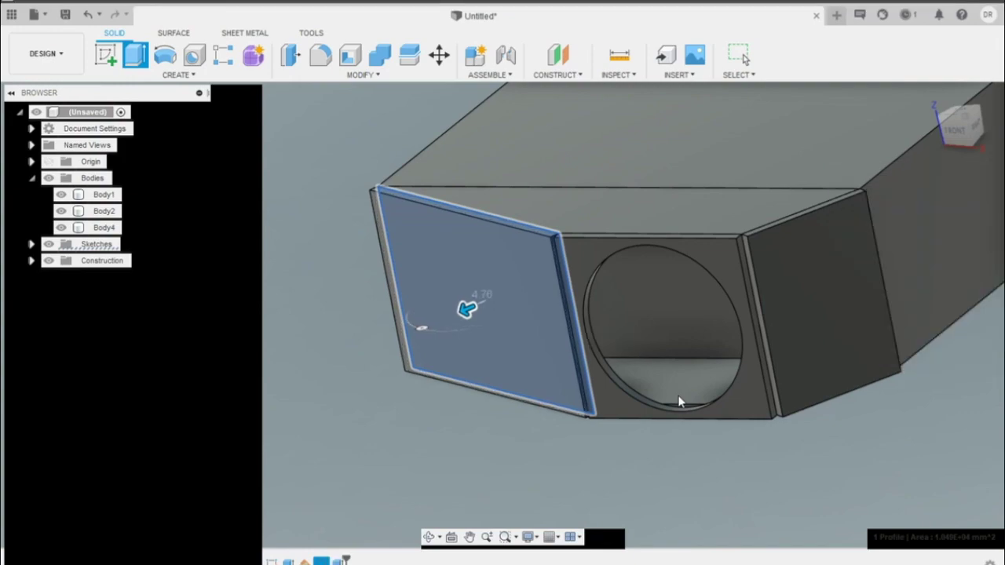
Examine the seams between the end plates, the circular-opening panel and the block from the top, side and underside
left_click(430, 537)
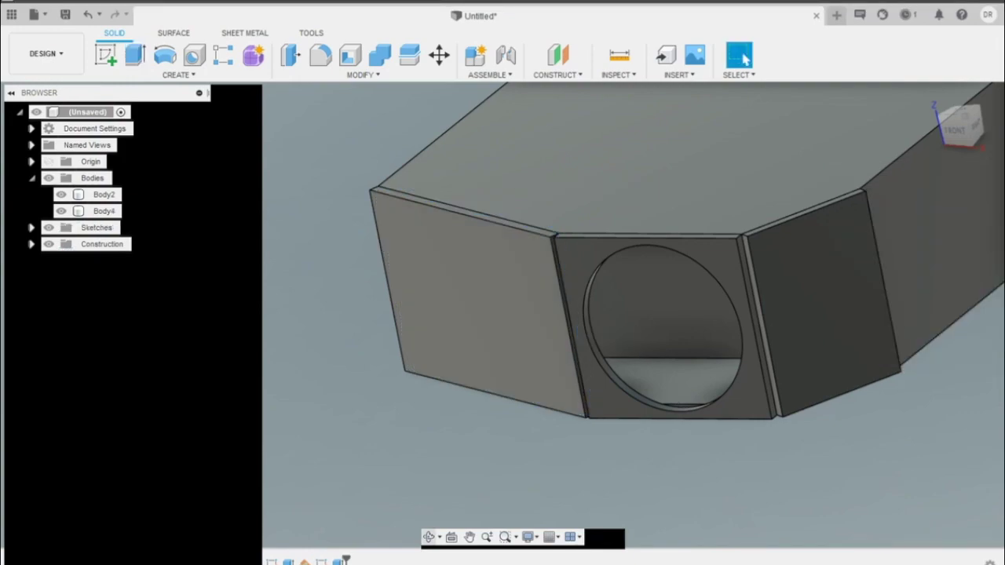
left_click_drag(617, 397, 637, 506)
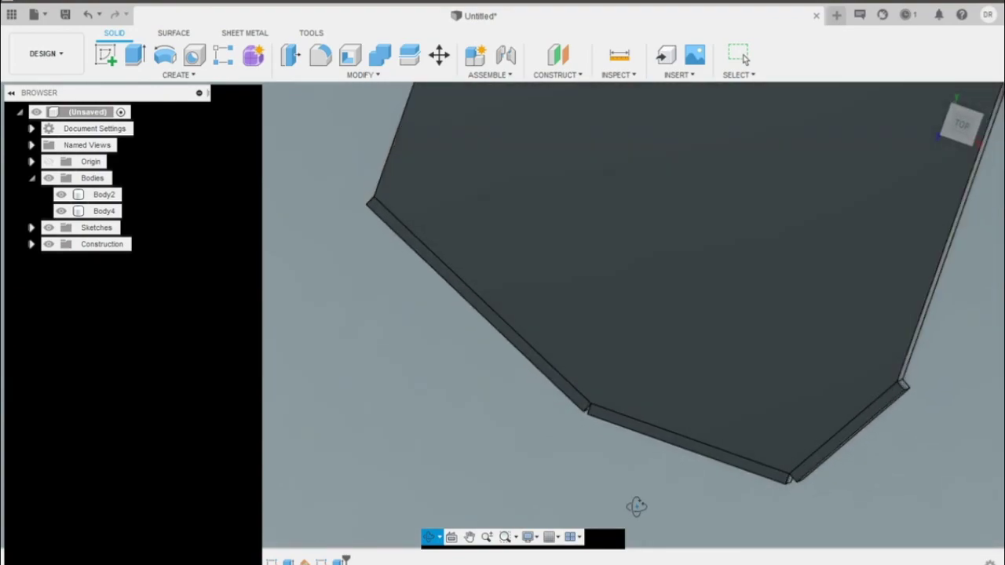
key("Escape")
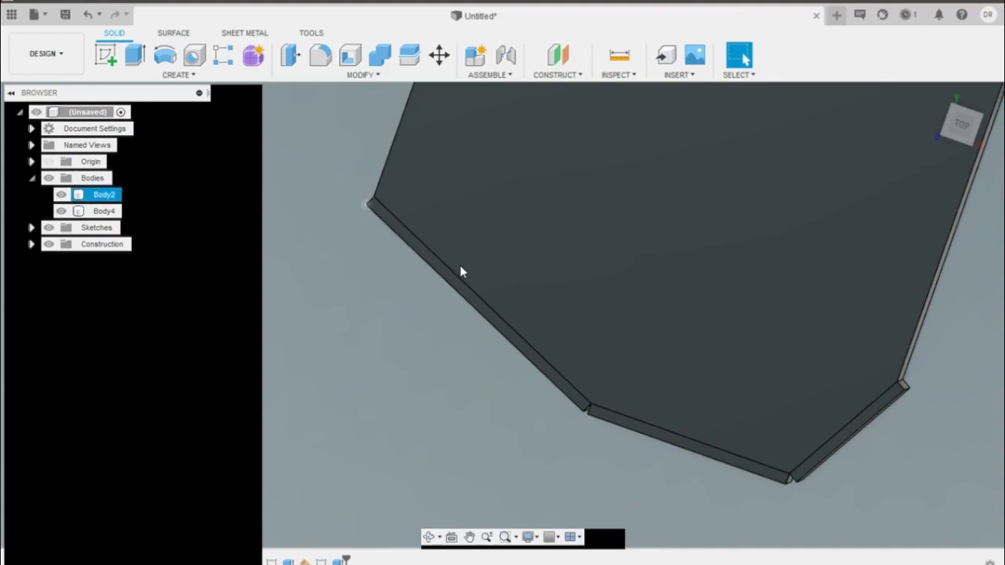
left_click(429, 537)
left_click_drag(632, 542, 723, 437)
left_click_drag(678, 461, 698, 352)
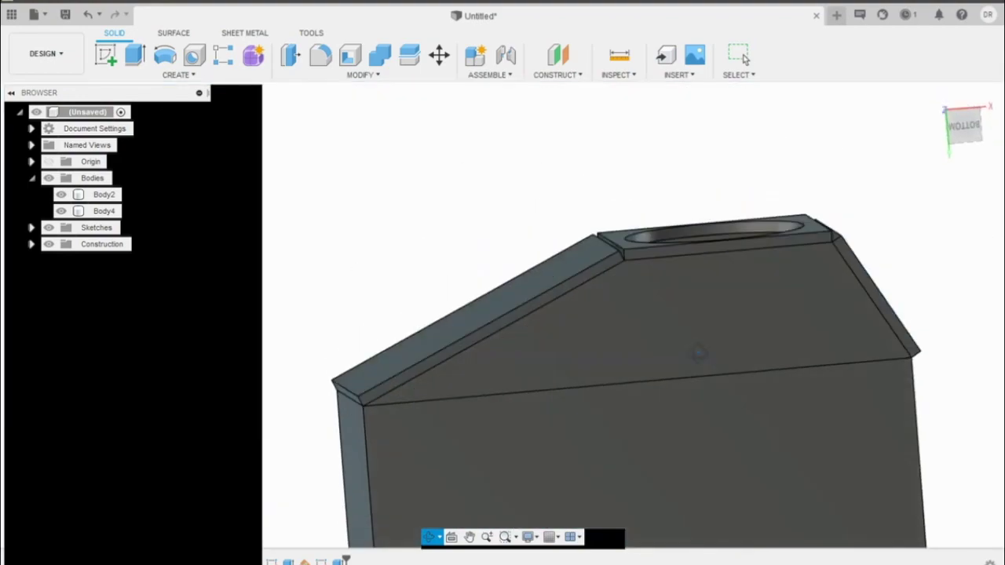
key("Escape")
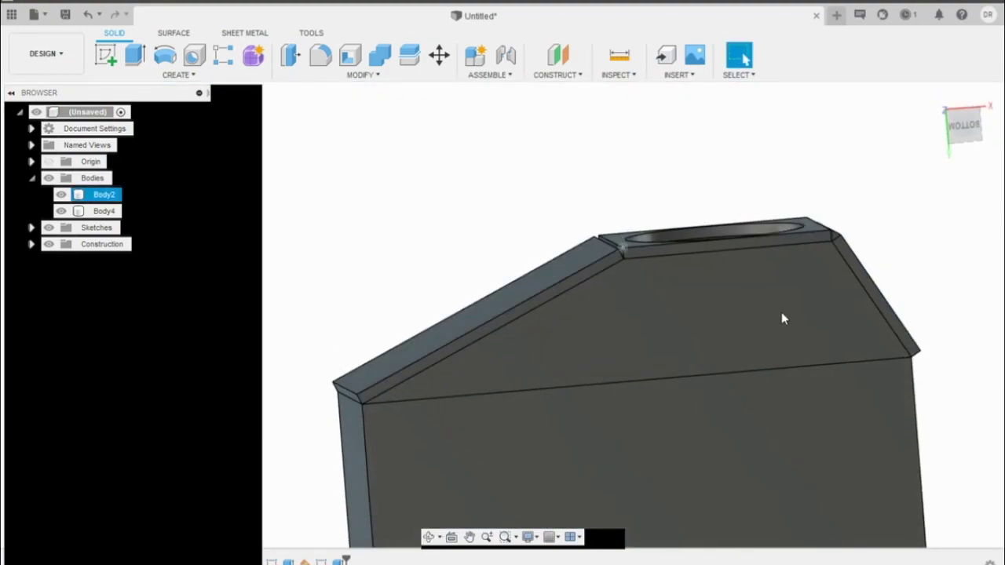
left_click(863, 132)
middle_click_drag(855, 440, 663, 532, "shift")
scroll(662, 531, "down", 3)
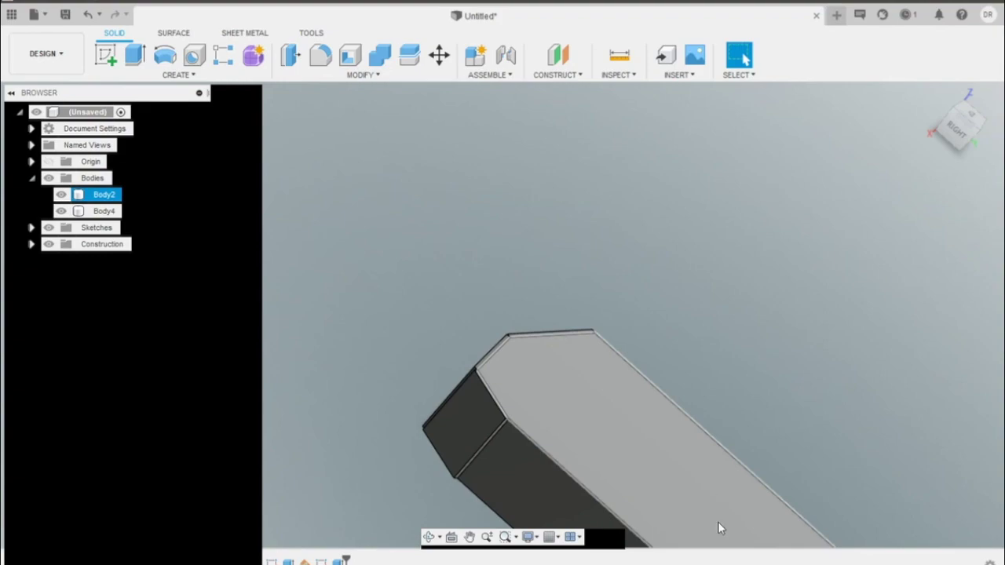
left_click(429, 536)
left_click_drag(511, 440, 637, 528)
key("Escape")
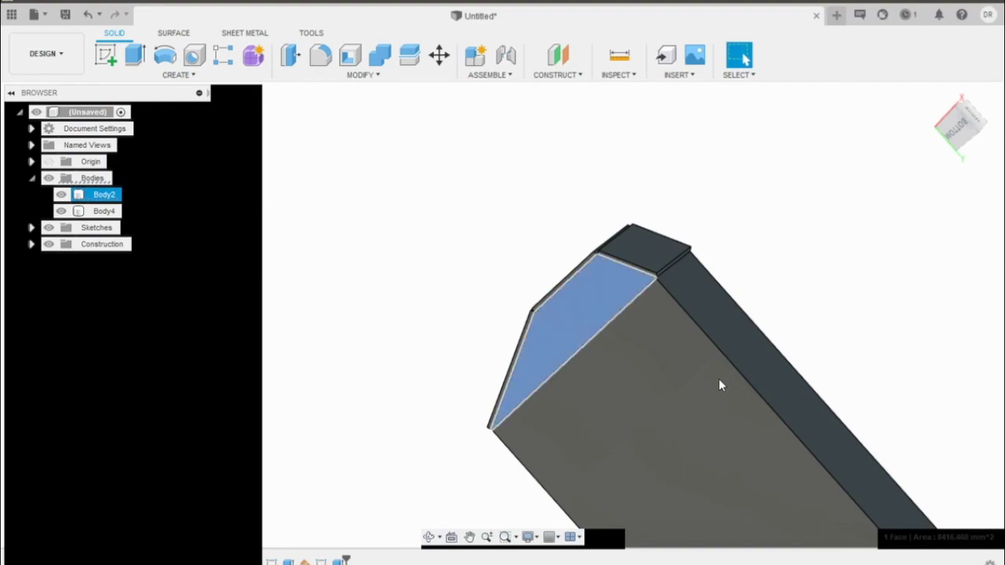
left_click(664, 355)
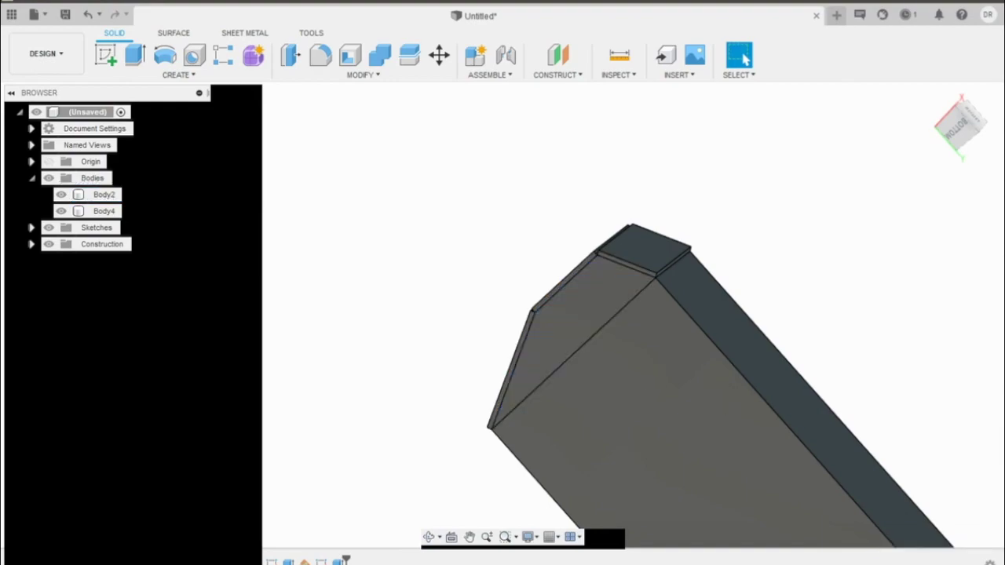
Start a sketch on the underside face of the tapered end section
left_click(957, 124)
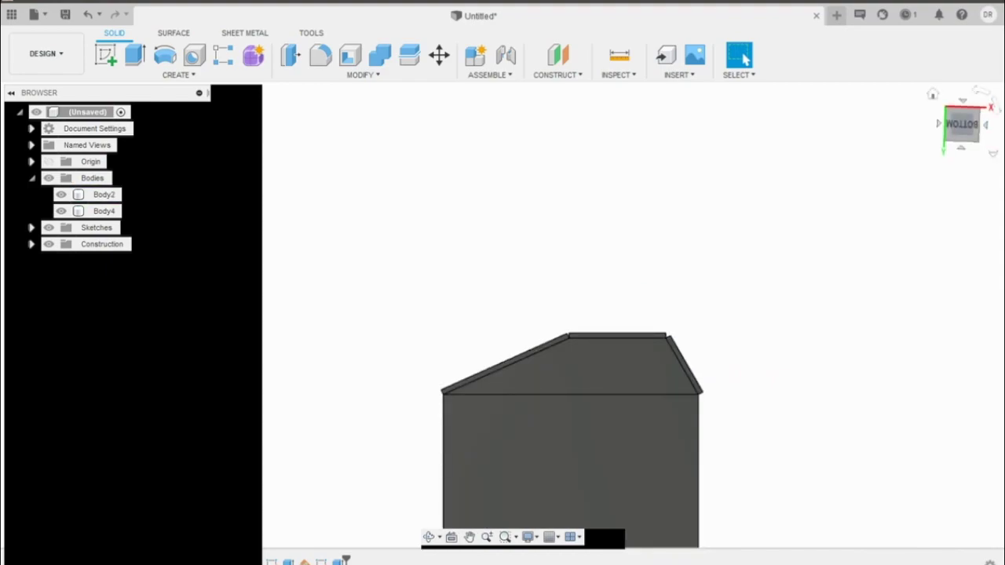
left_click(991, 106)
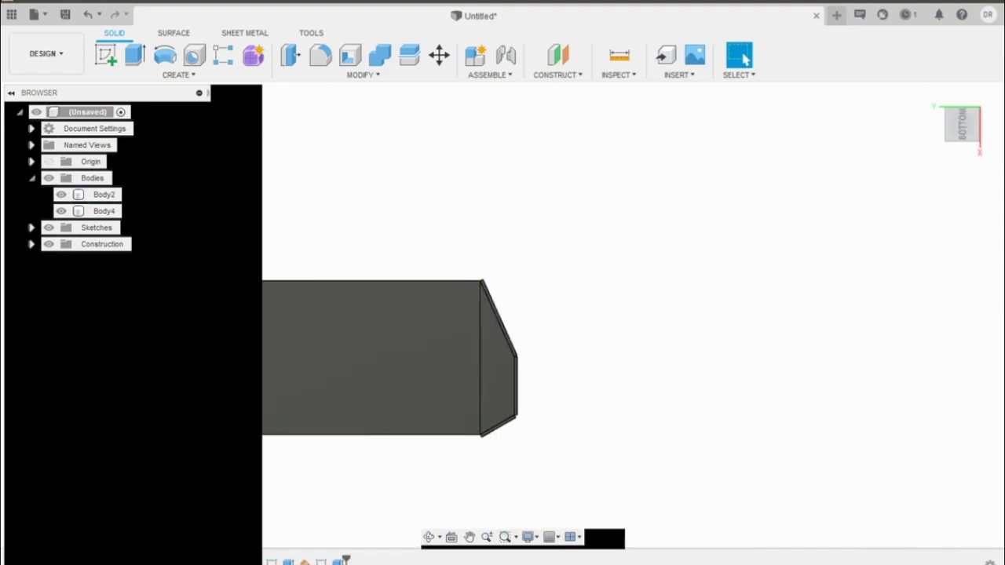
left_click(431, 537)
mouse_move(595, 525)
left_mouse_down()
mouse_move(451, 527)
mouse_move(588, 534)
left_mouse_up()
key("Escape")
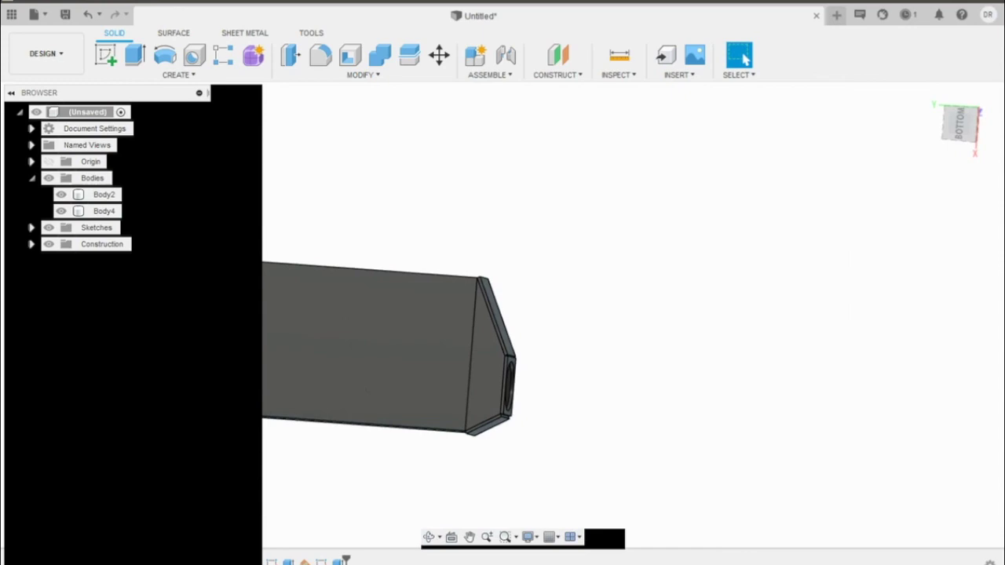
left_click(960, 125)
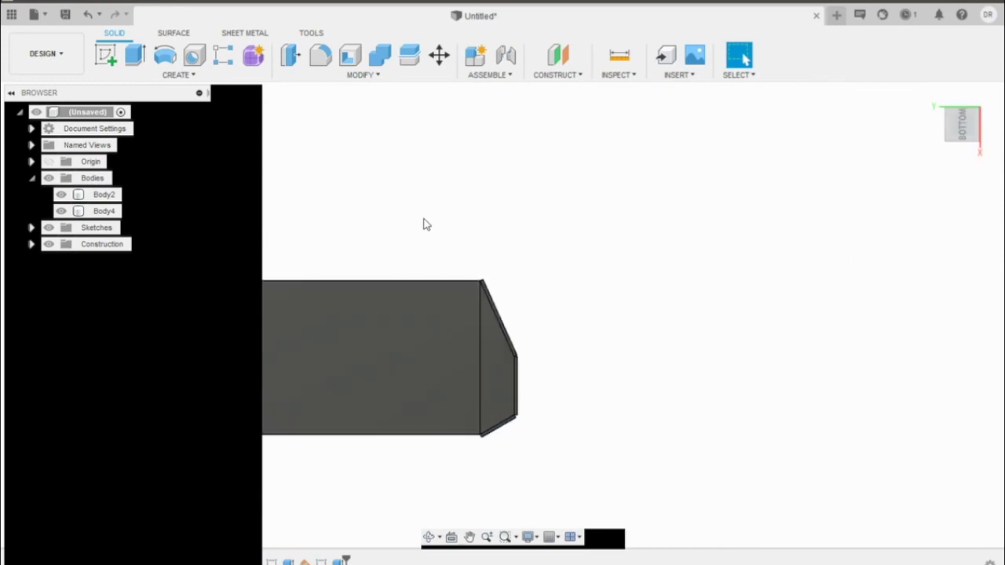
left_click(106, 56)
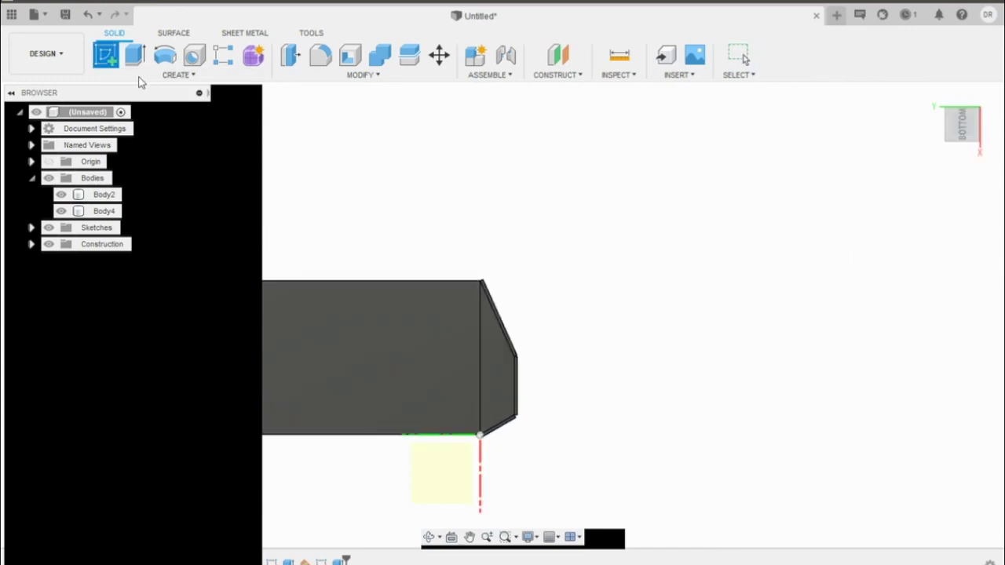
left_click(500, 383)
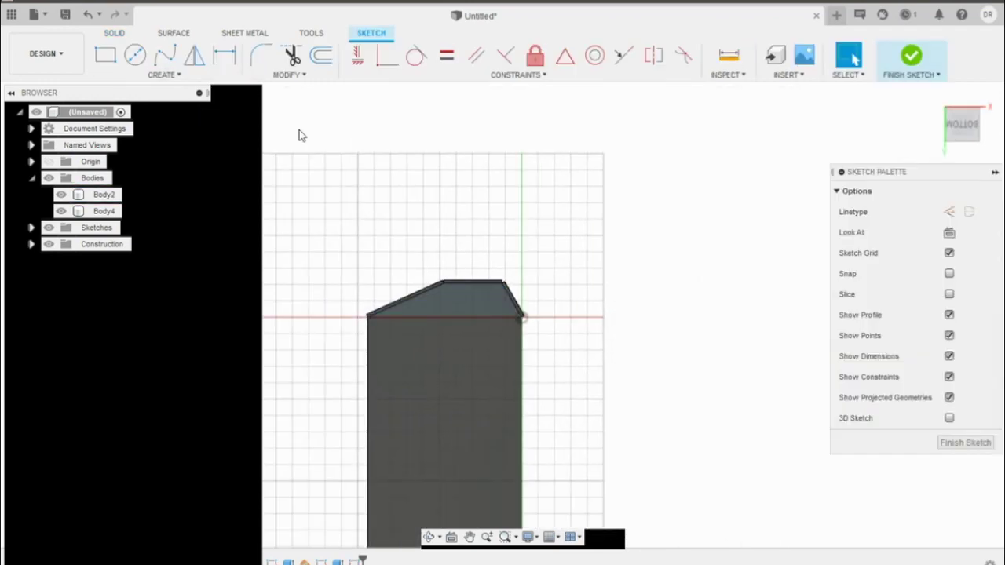
Draw a straight line about 89 mm long from just inside the circular-opening panel outward, perpendicular to it, and finish the sketch
left_click(208, 75)
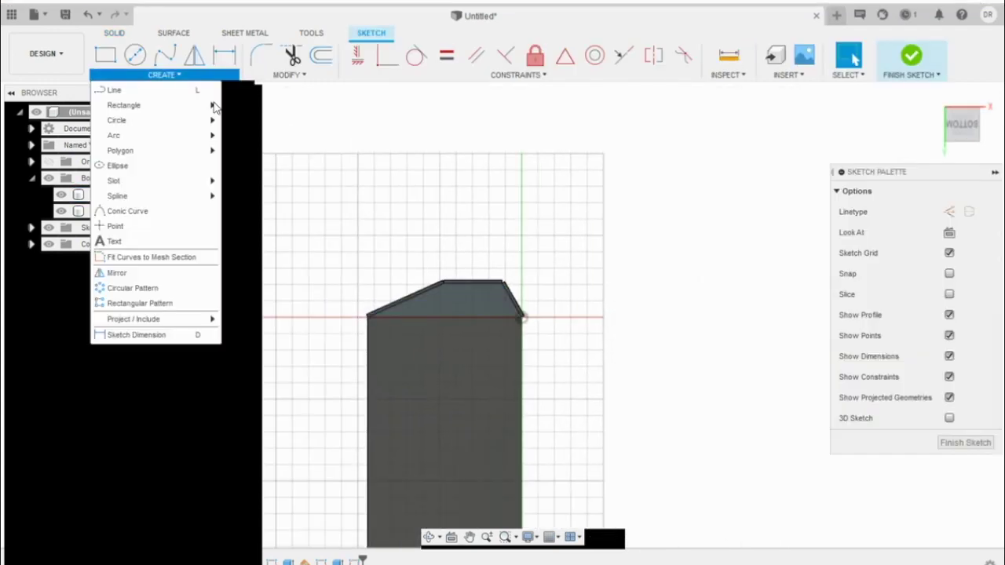
left_click(168, 90)
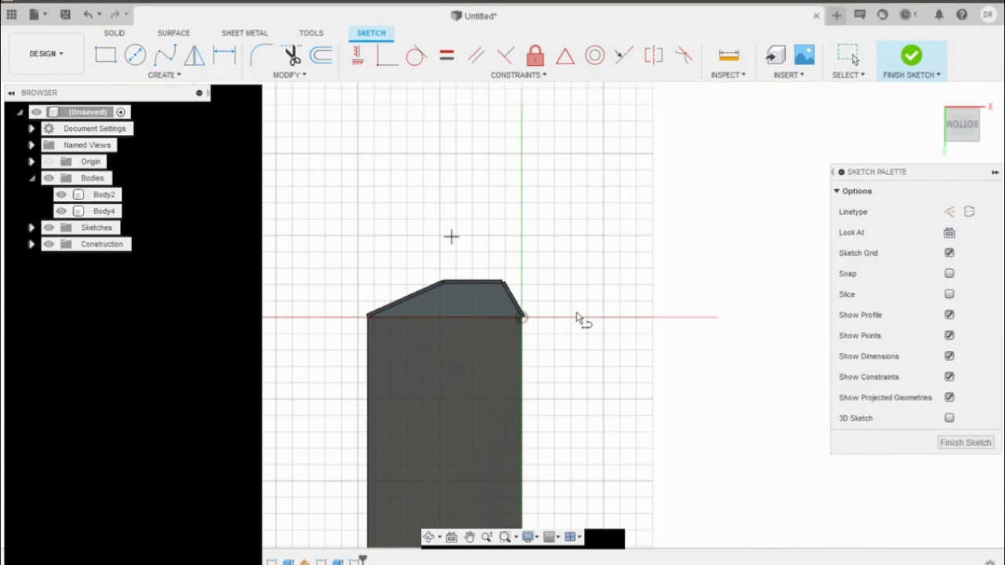
scroll(473, 291, "up", 1)
scroll(473, 291, "up", 3)
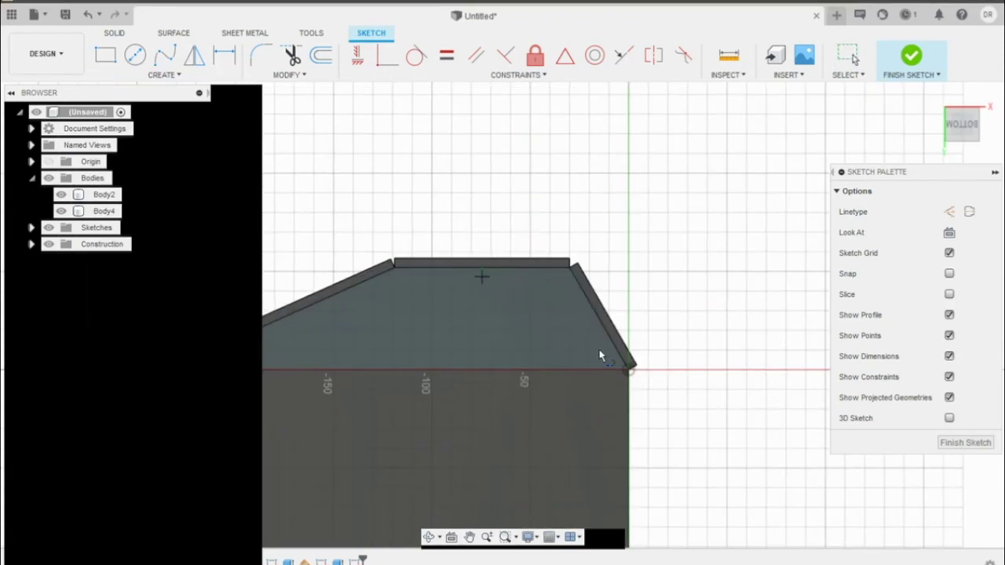
left_click(482, 284)
left_click(481, 108)
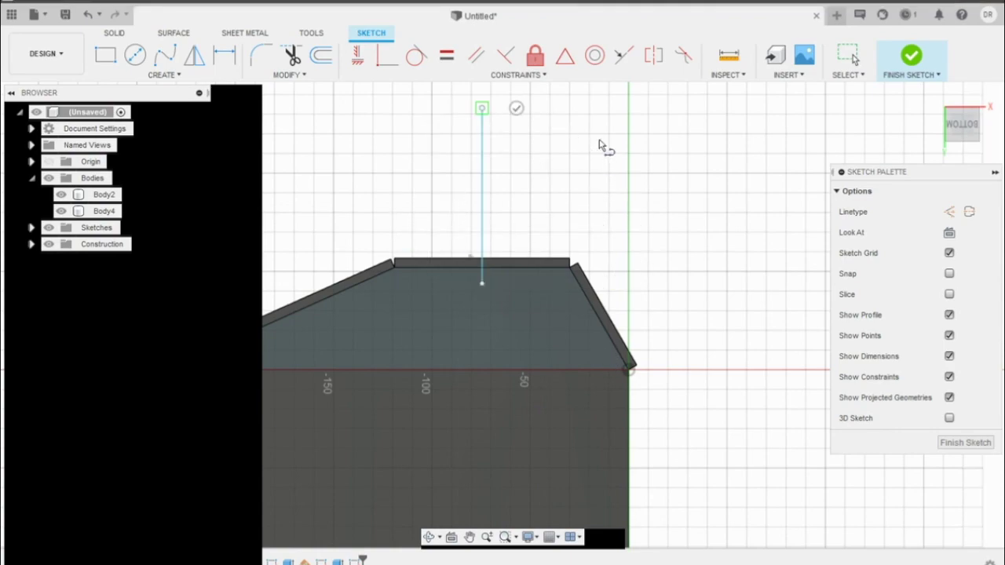
key("Escape")
scroll(599, 146, "down", 5)
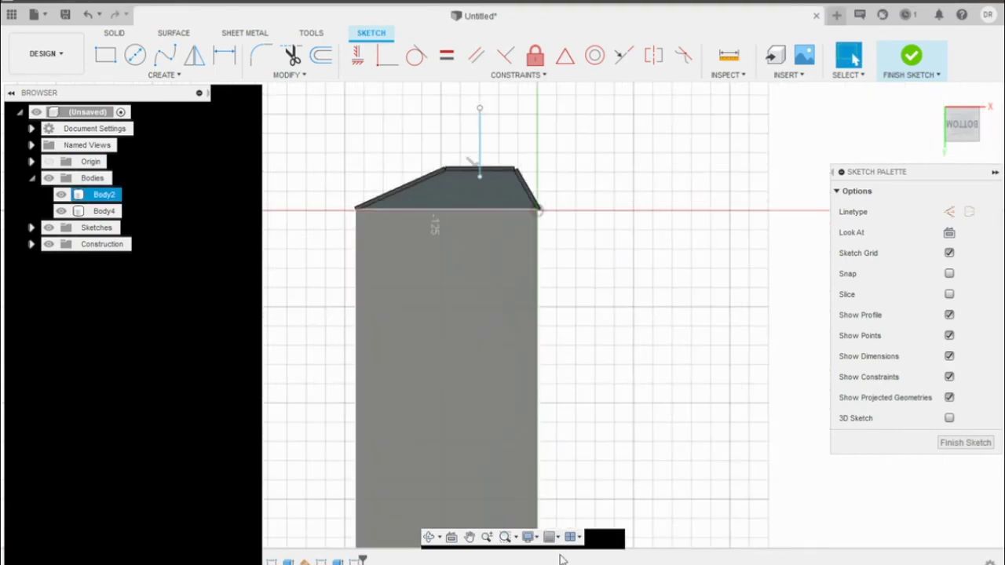
scroll(561, 557, "down", 2)
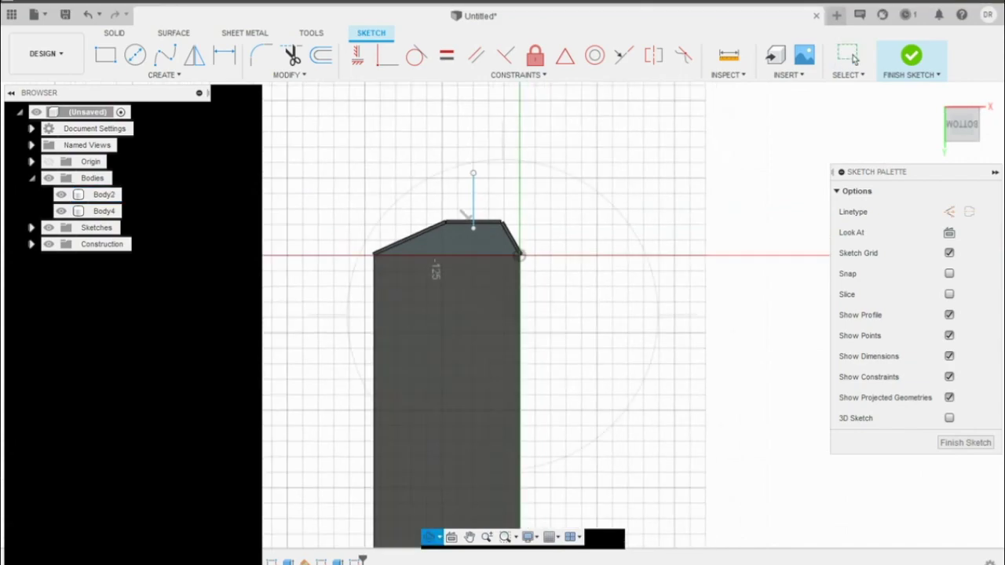
left_click(965, 442)
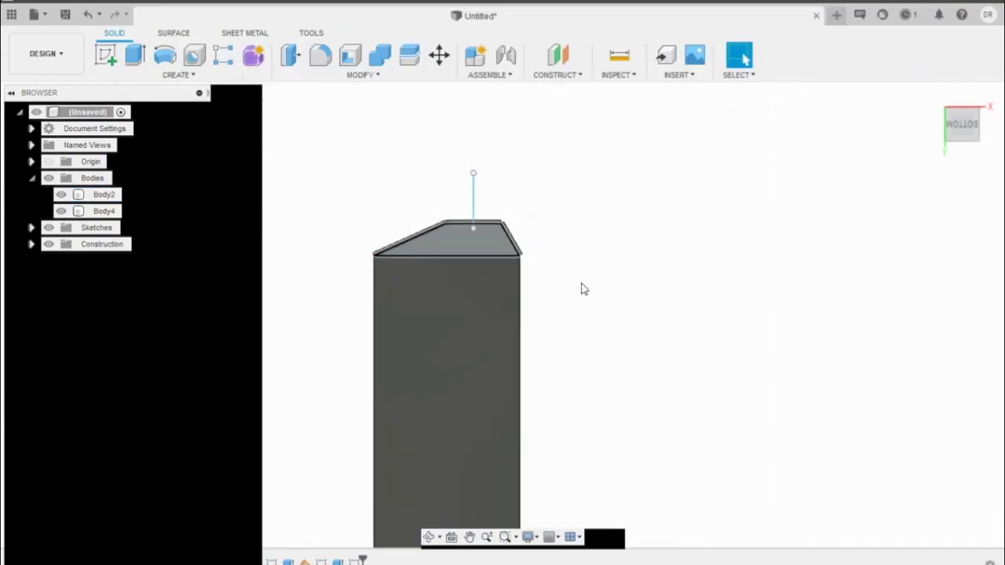
Create a solid circular pipe along the sketched line with a 76 mm section size, using the New Body operation
left_click(178, 75)
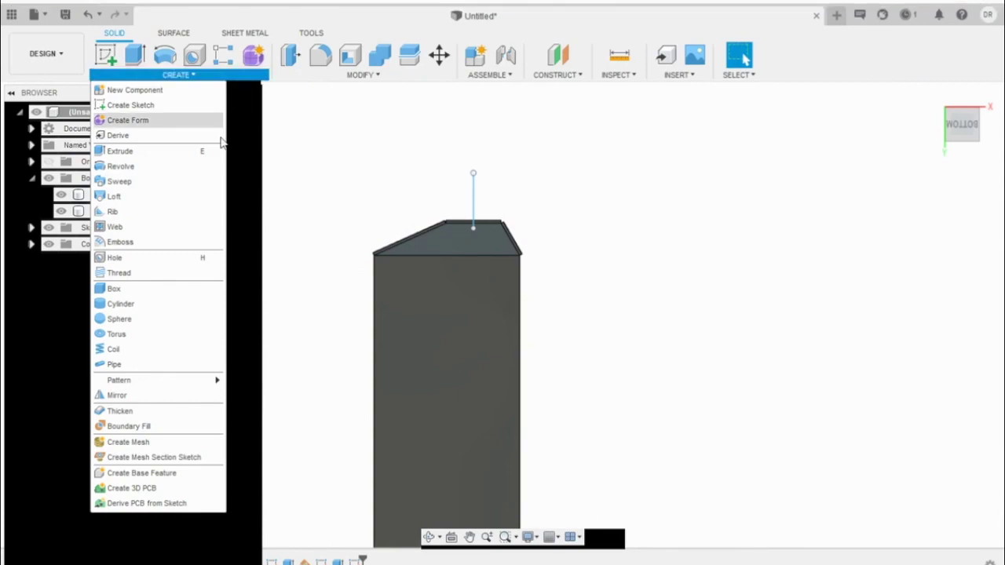
left_click(161, 365)
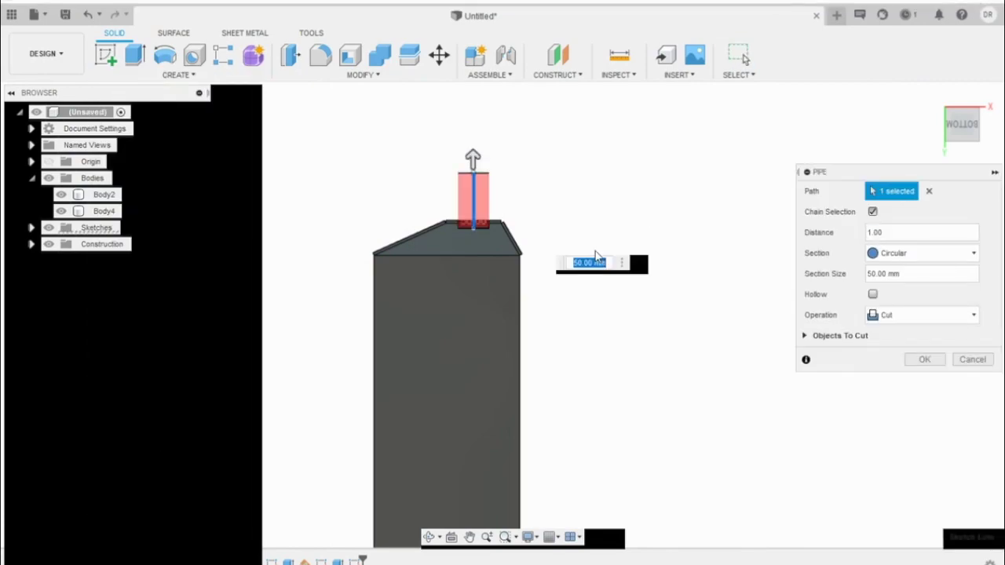
type("76")
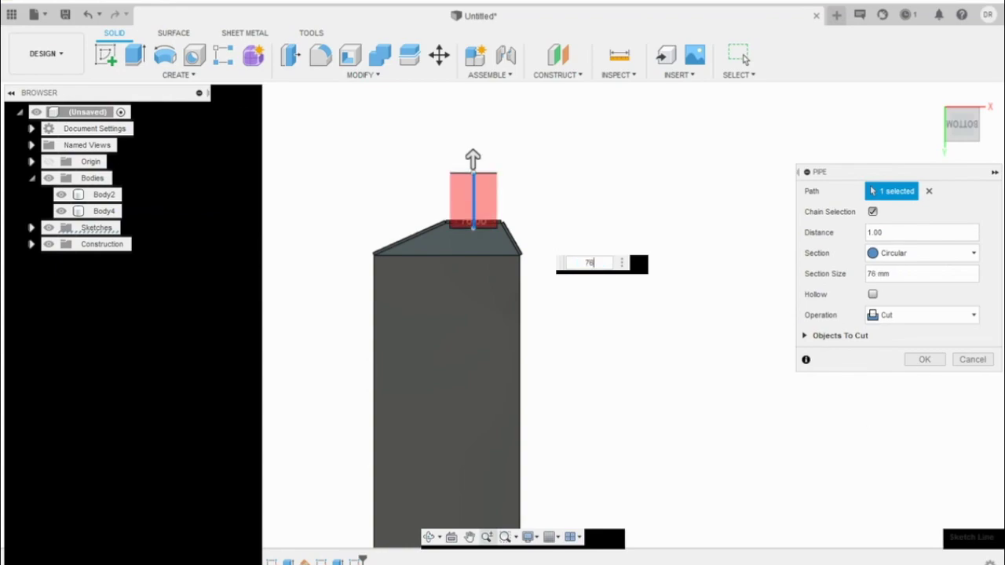
left_click(429, 537)
left_click_drag(655, 451, 622, 564)
key("Escape")
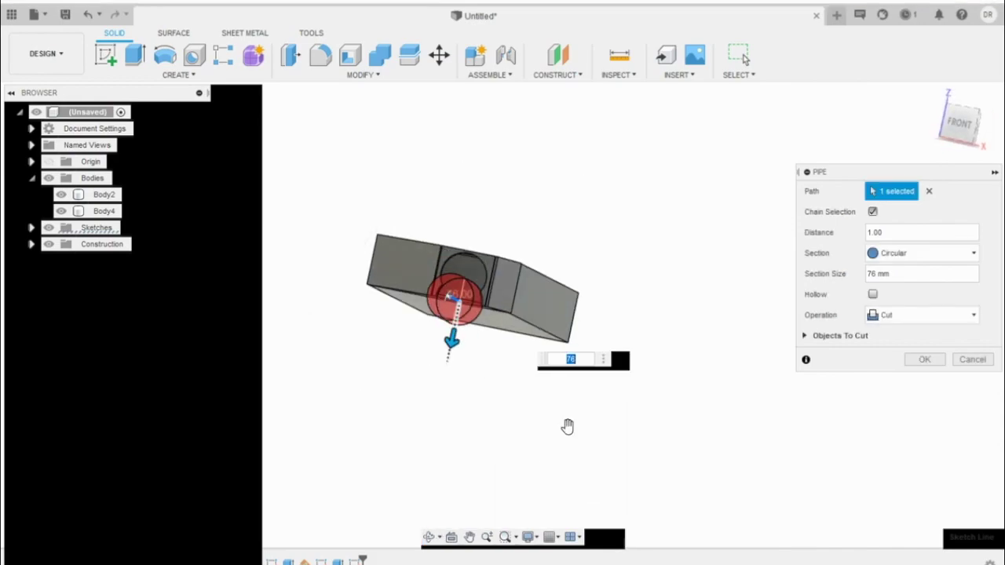
mouse_move(567, 426)
left_mouse_down()
mouse_move(573, 406)
mouse_move(575, 442)
left_mouse_up()
type("7")
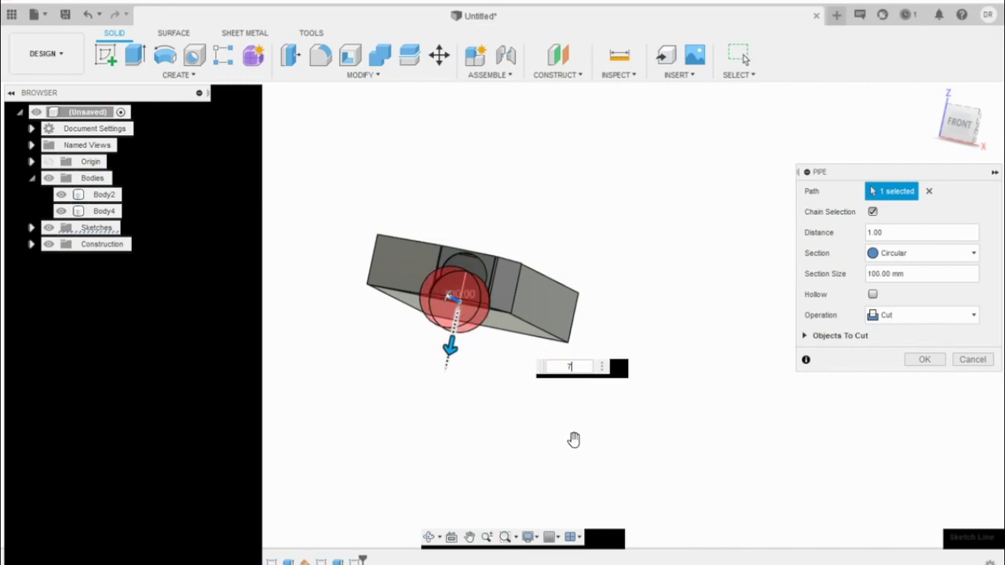
type("6")
key("Return")
left_click(923, 315)
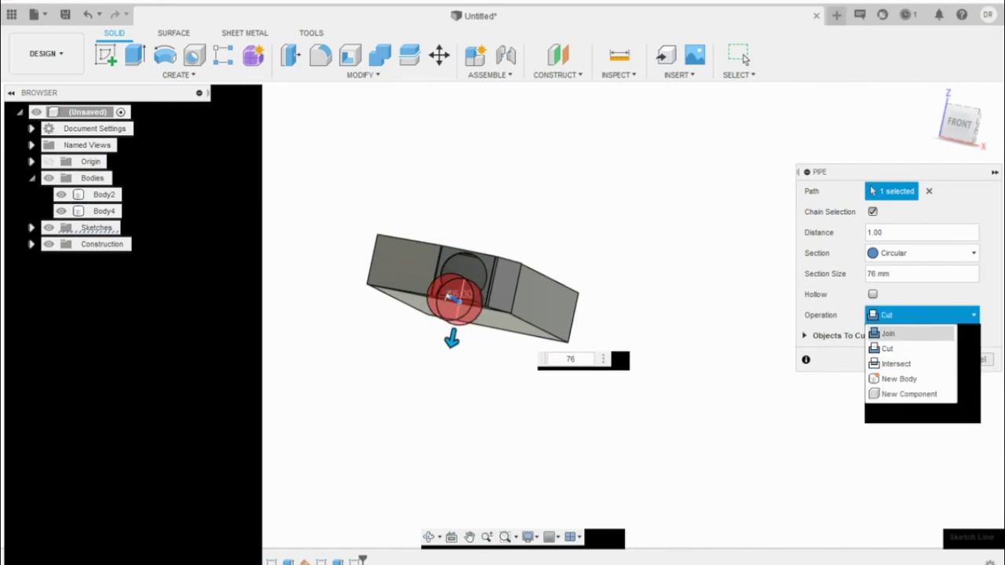
left_click(903, 378)
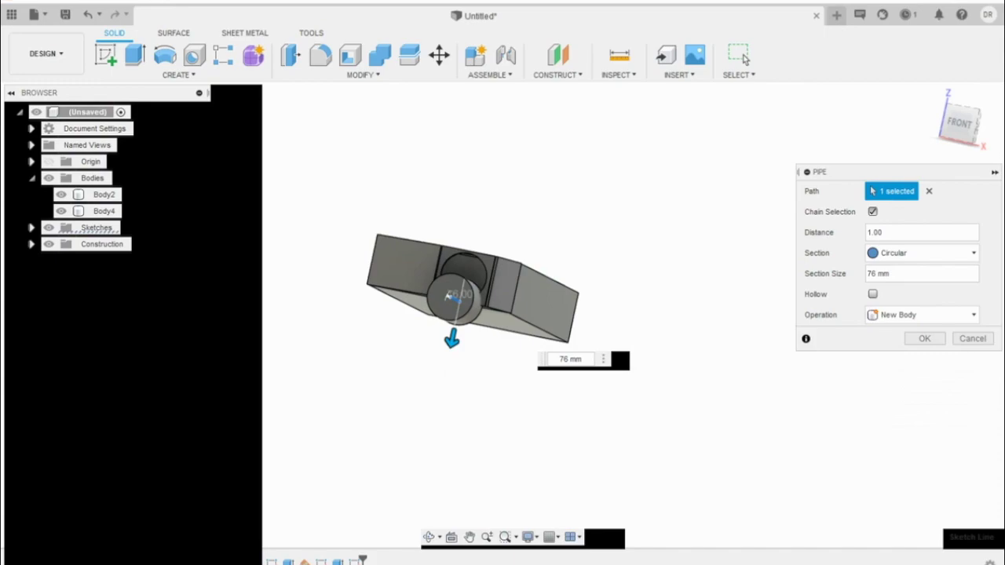
left_click(925, 338)
Undo the pipe created along the sketch line
scroll(584, 351, "up", 5)
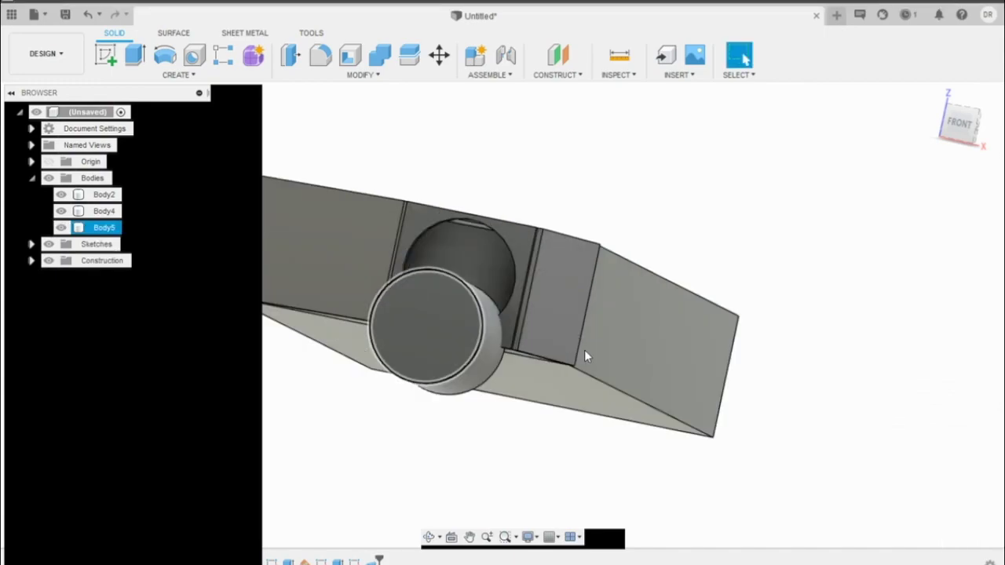
scroll(584, 352, "up", 1)
key("ctrl+z")
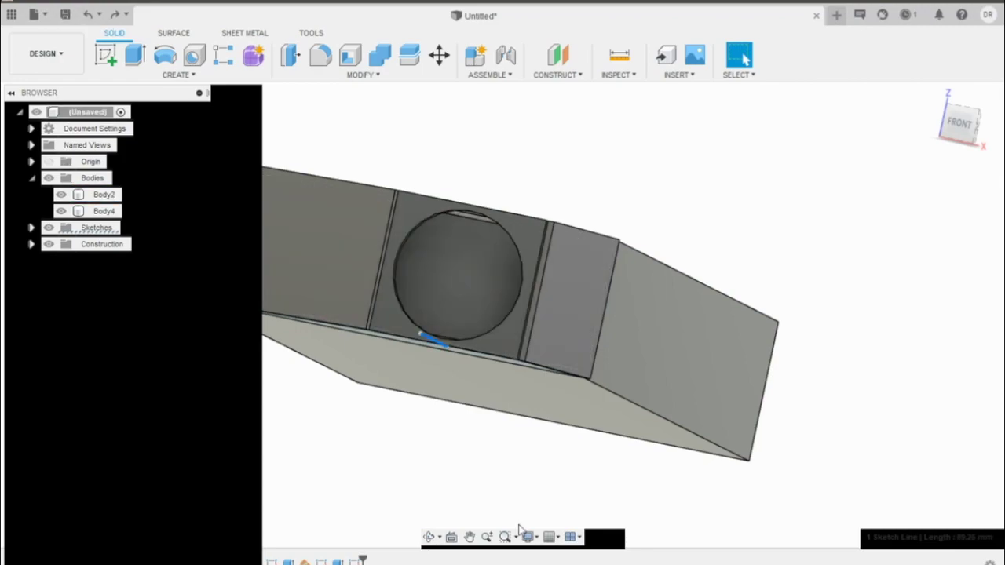
Move the sketch line -40 mm in Z toward the middle of the circular opening
key("m")
left_click_drag(529, 480, 550, 406)
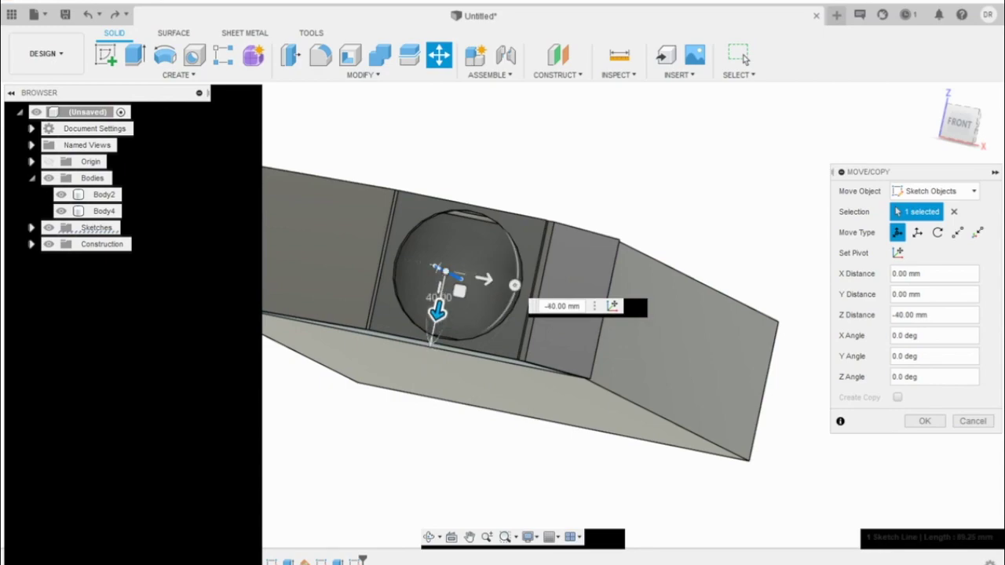
left_click(960, 123)
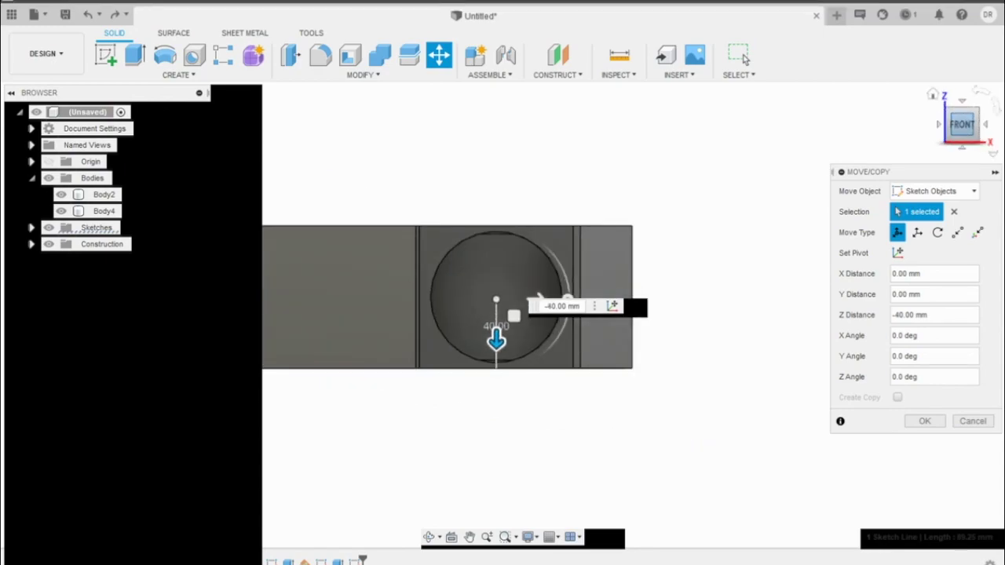
key("Return")
Create a hollow circular pipe along the sketched line with 76 mm section size and 3 mm section thickness, as a New Body
middle_click_drag(639, 539, 591, 498, "shift")
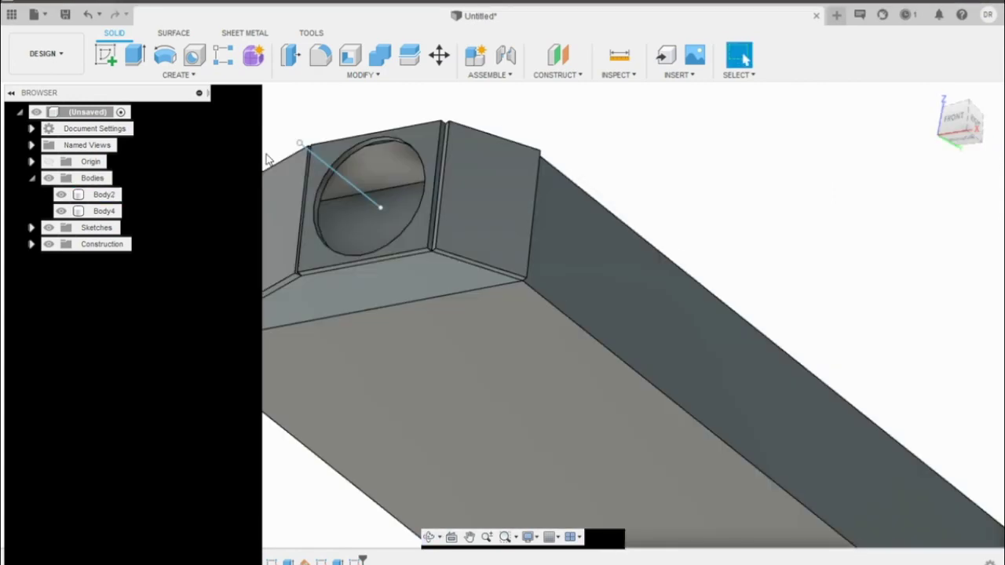
left_click(178, 74)
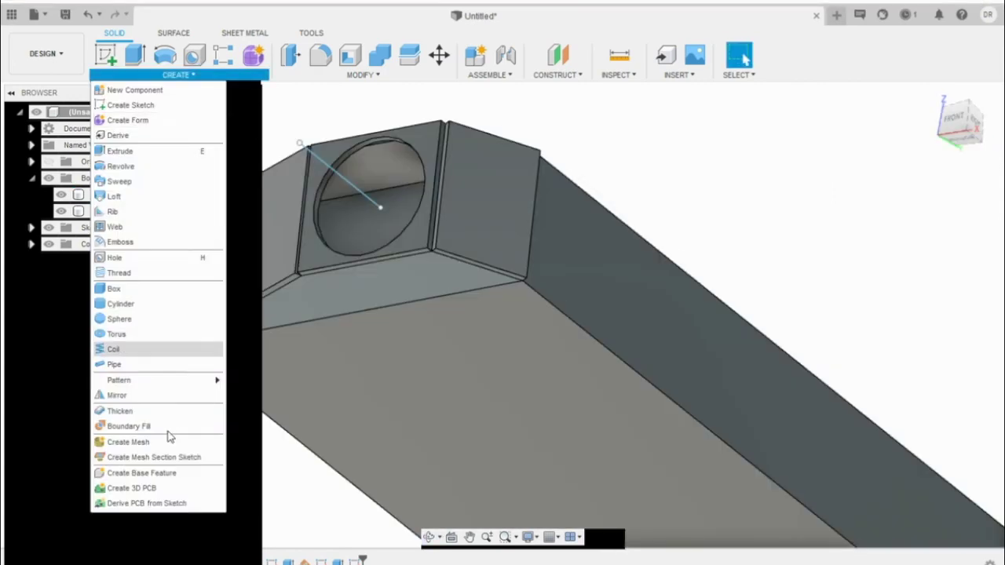
left_click(114, 364)
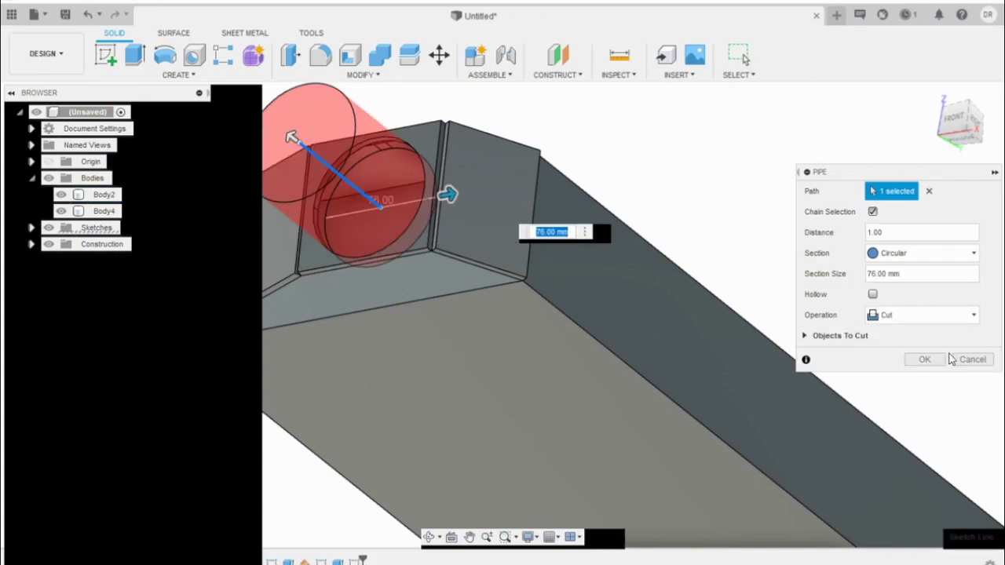
left_click(923, 315)
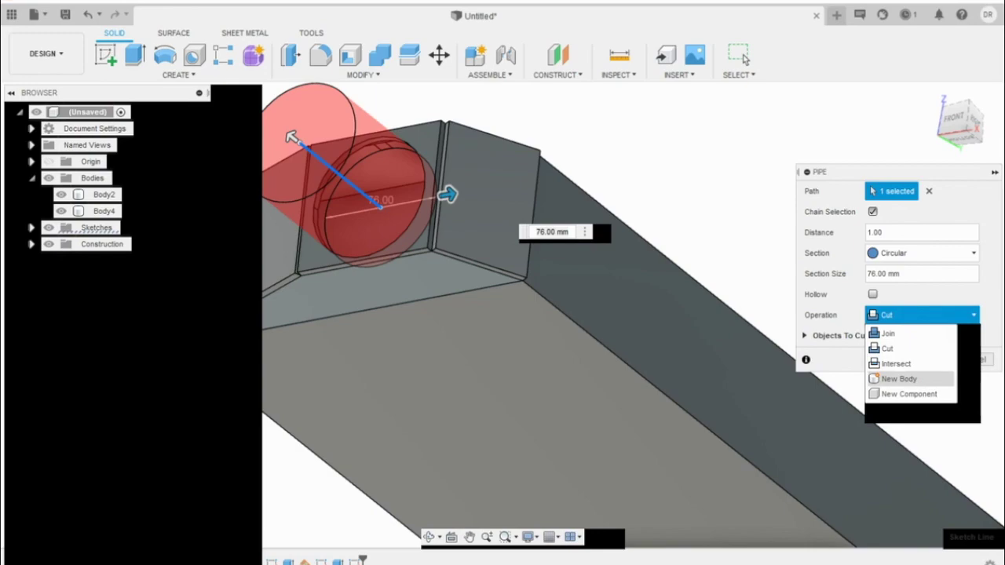
left_click(898, 382)
left_click(873, 293)
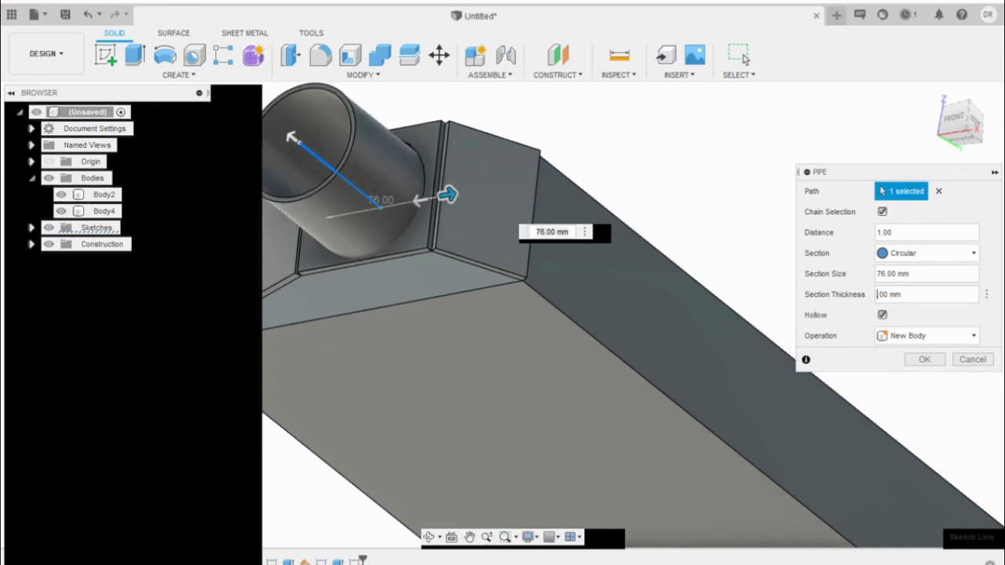
type(".")
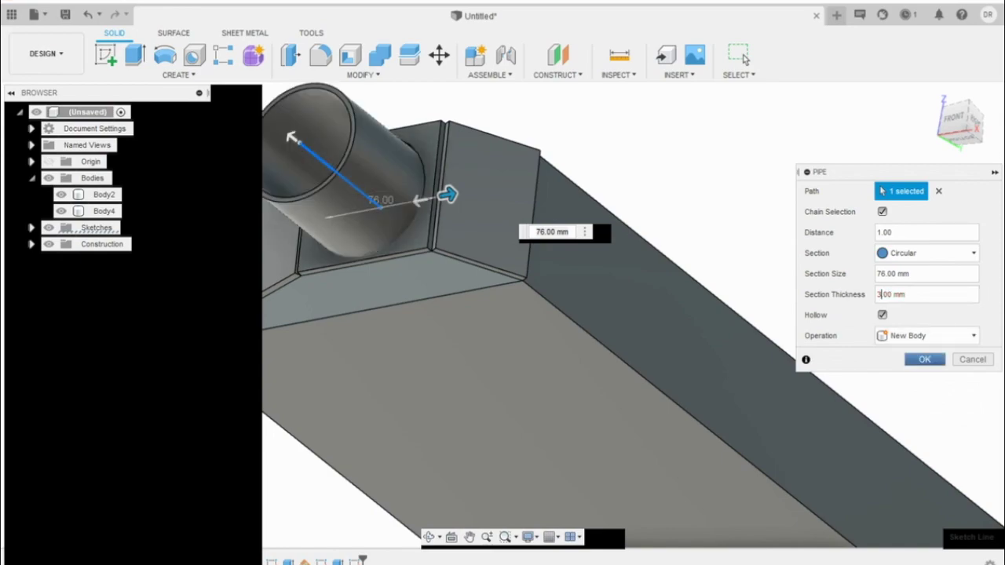
key("Return")
left_click(658, 448)
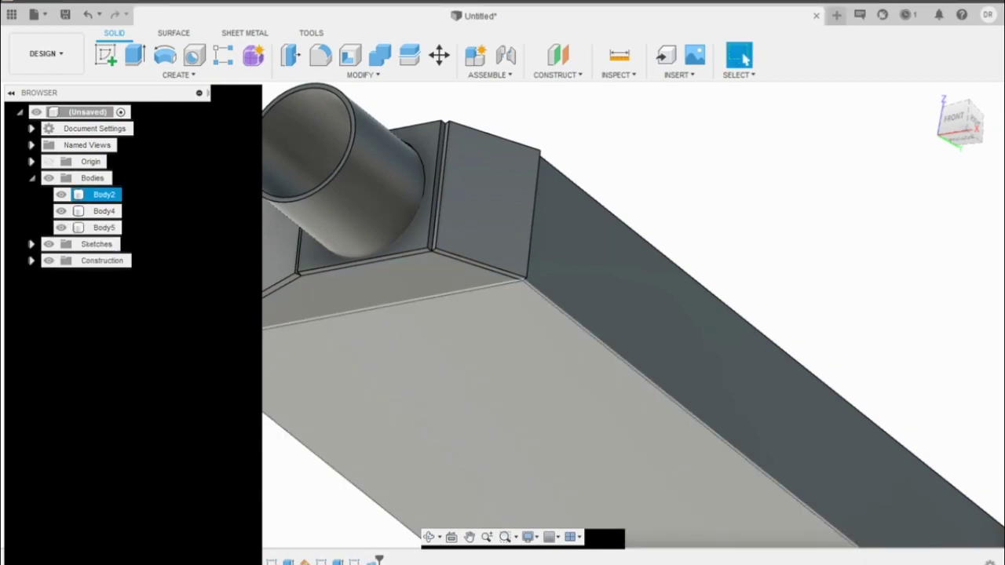
Shorten the hollow pipe by offsetting its outer ring-shaped end face -20 mm
left_click(429, 537)
left_click_drag(517, 458, 849, 401)
scroll(503, 314, "down", 5)
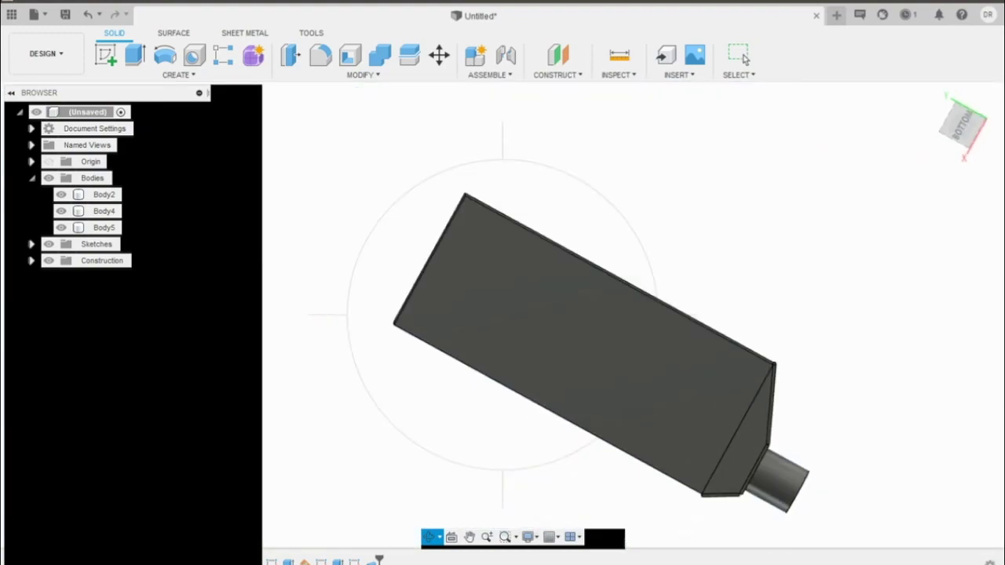
scroll(775, 494, "up", 3)
left_click_drag(775, 494, 806, 552)
key("Escape")
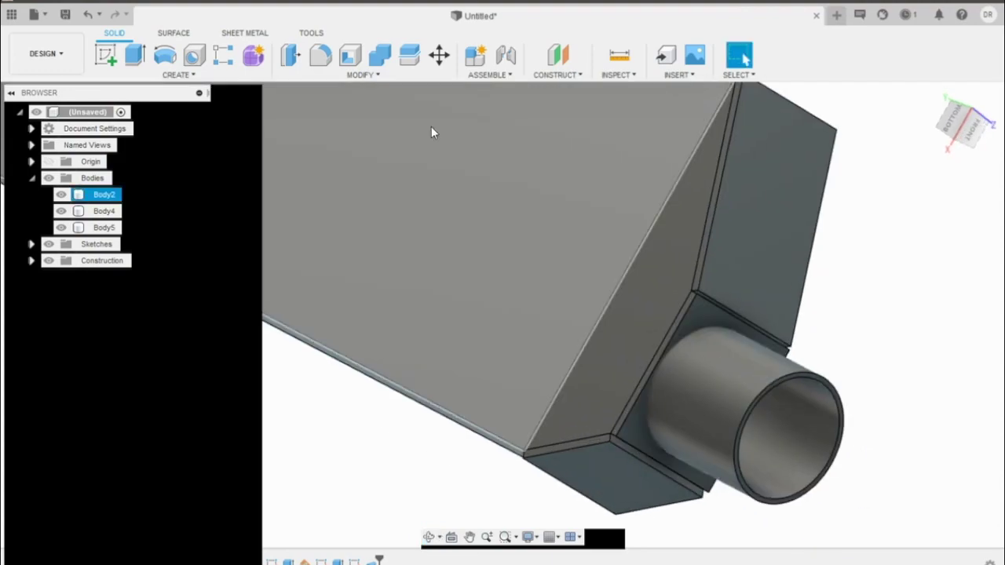
key("q")
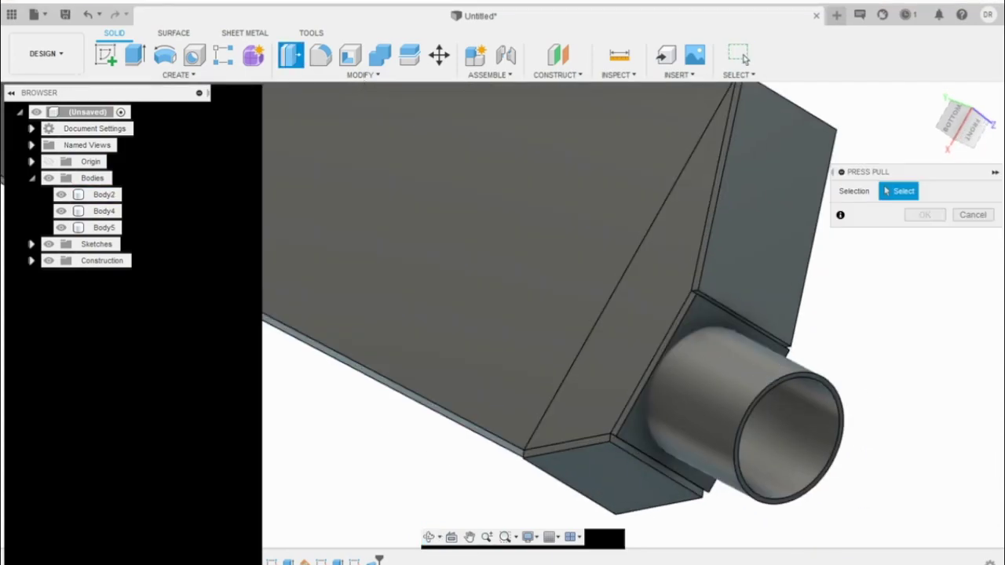
left_click(833, 424)
scroll(833, 381, "up", 3)
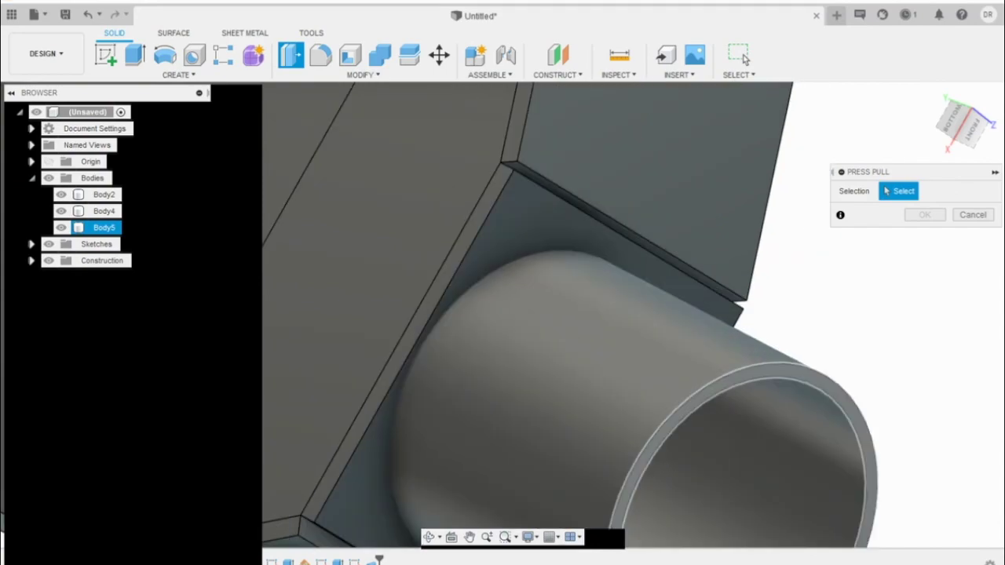
left_click(821, 384)
scroll(821, 384, "down", 2)
type("-20")
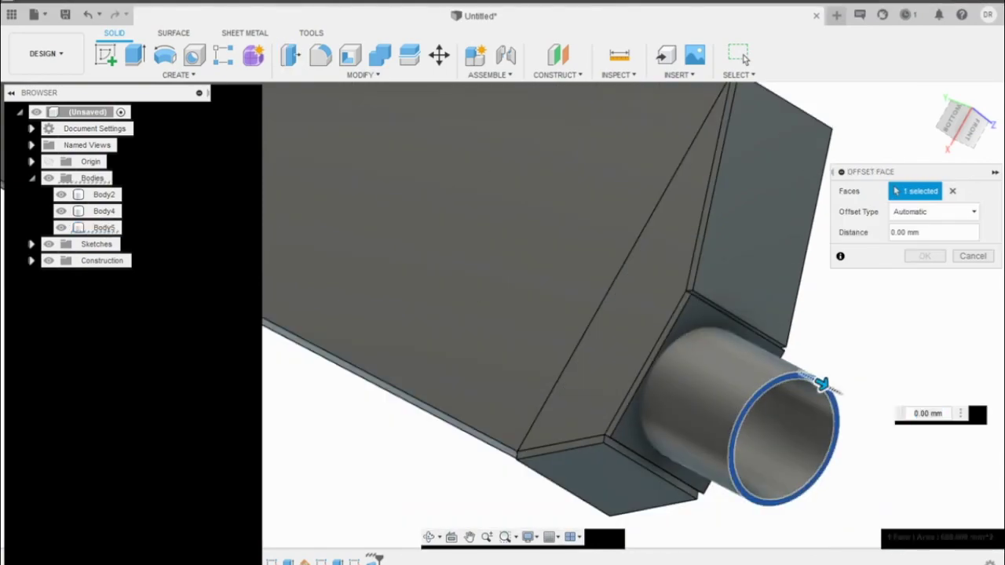
key("BackSpace")
key("BackSpace")
type("30")
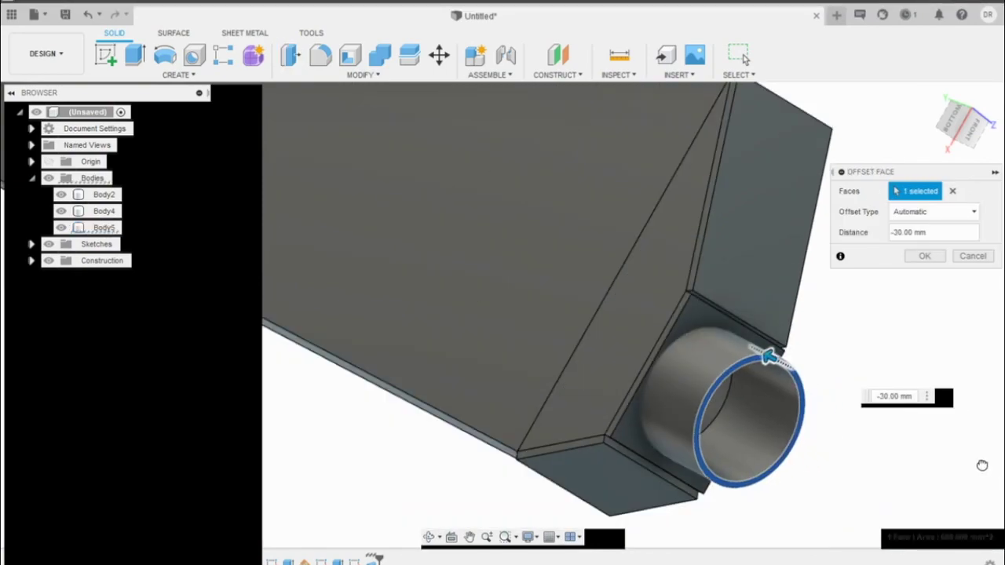
key("ctrl+z")
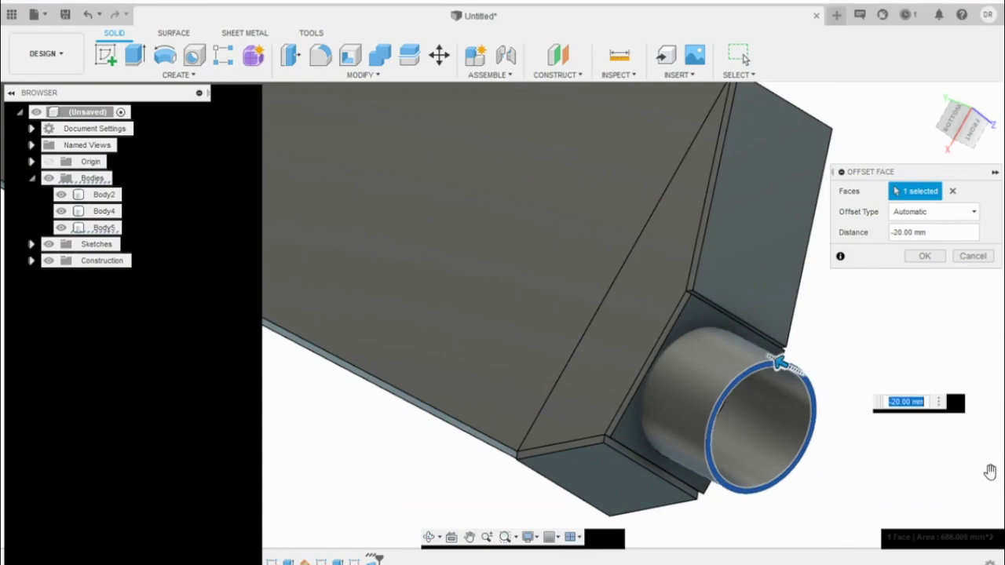
key("Return")
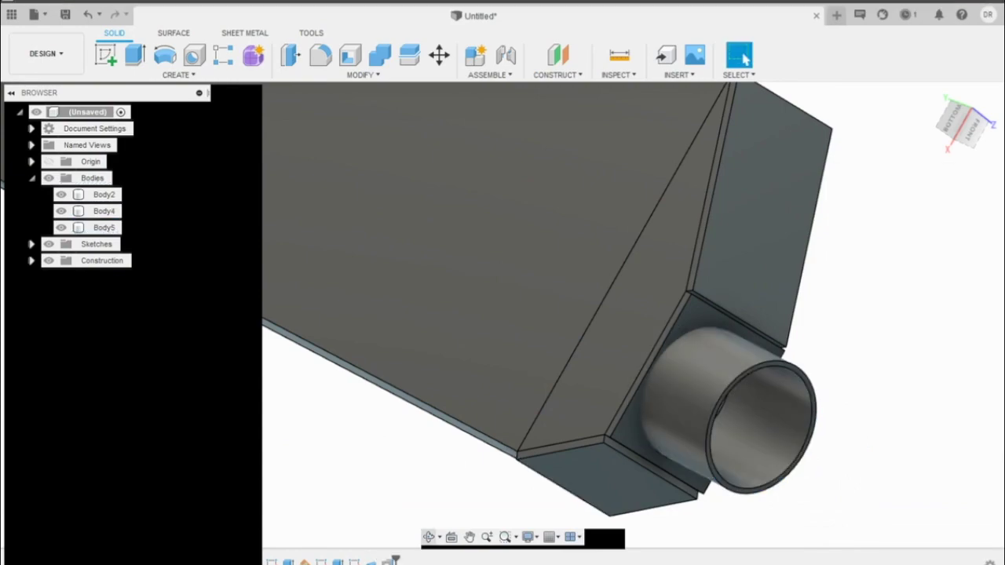
Examine the shortened pipe and the surrounding angled end panels from the underside and at an angle
mouse_move(559, 438)
middle_mouse_down("shift")
mouse_move(650, 438)
mouse_move(569, 431)
middle_mouse_up("shift")
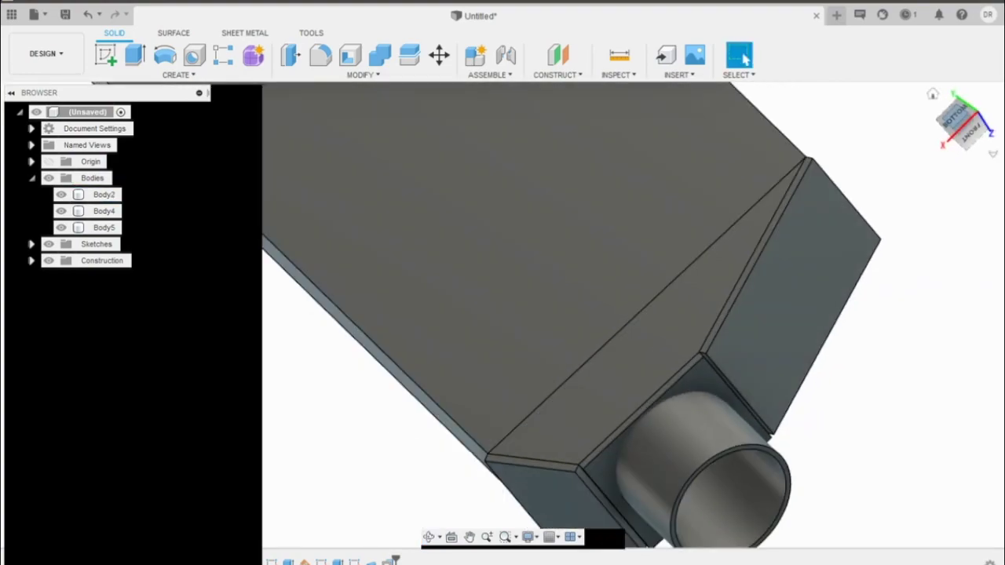
left_click(960, 120)
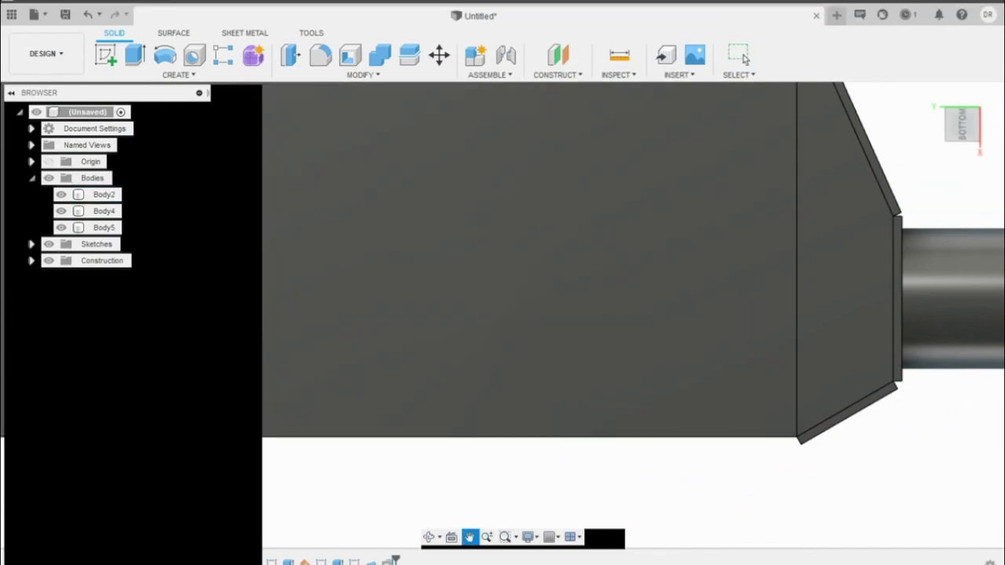
scroll(605, 449, "down", 5)
key("Escape")
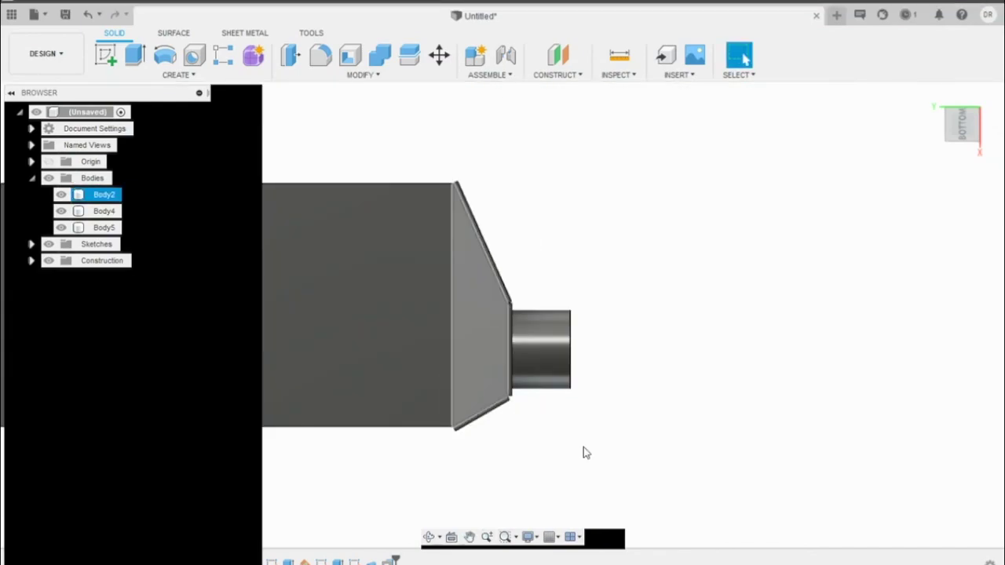
left_click(584, 447)
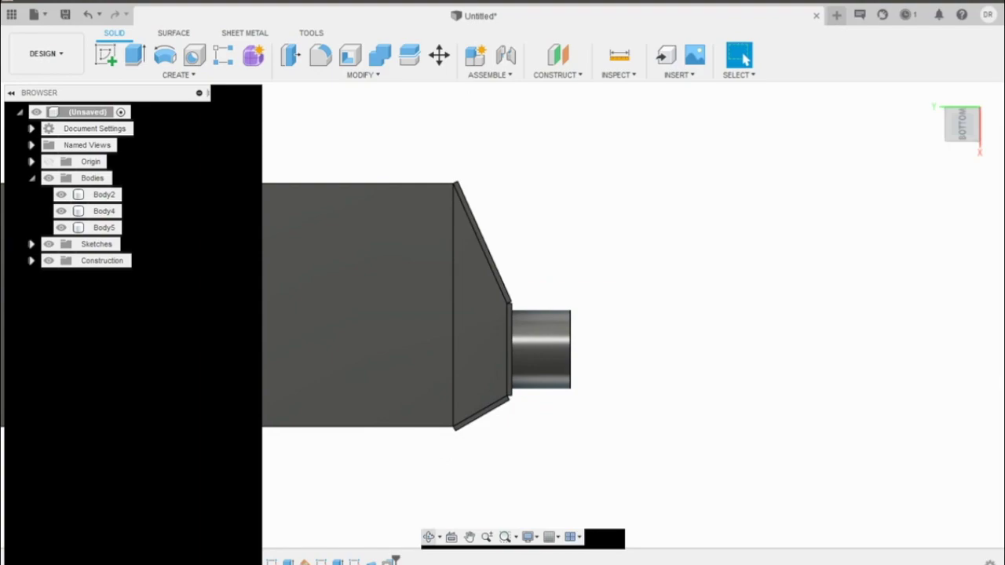
left_click(428, 537)
left_click_drag(633, 492, 559, 476)
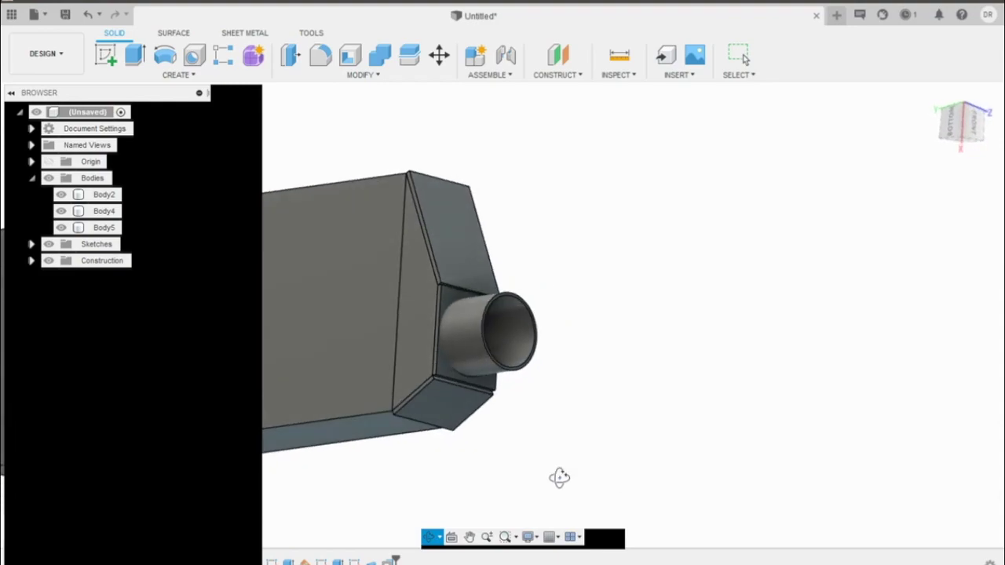
key("Escape")
left_click(563, 485)
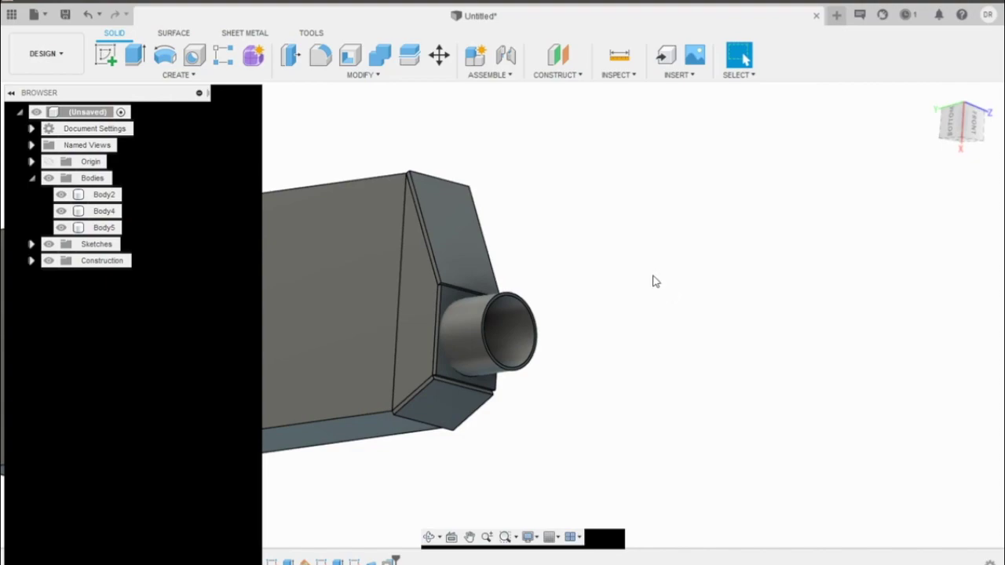
scroll(656, 281, "up", 3)
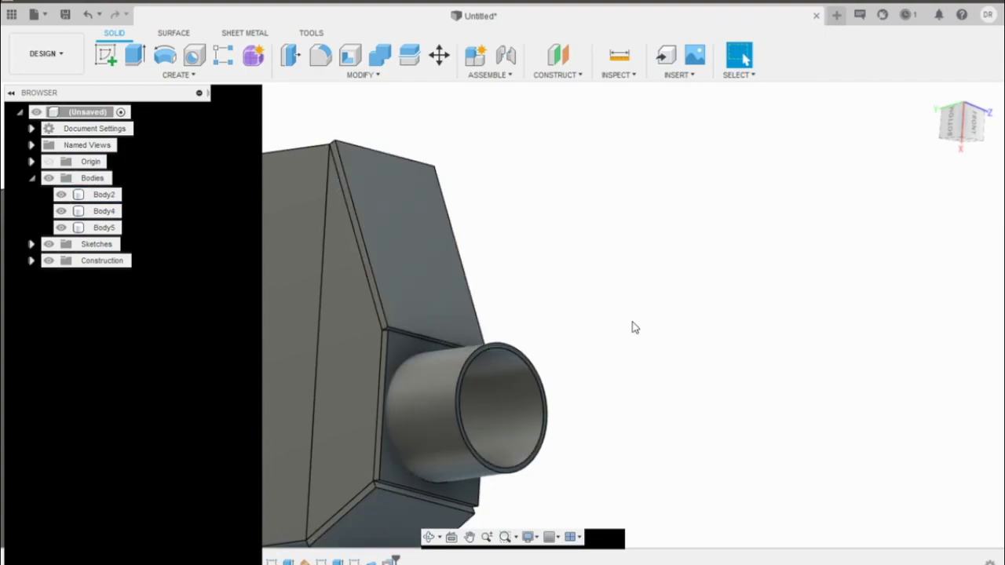
left_click(518, 322)
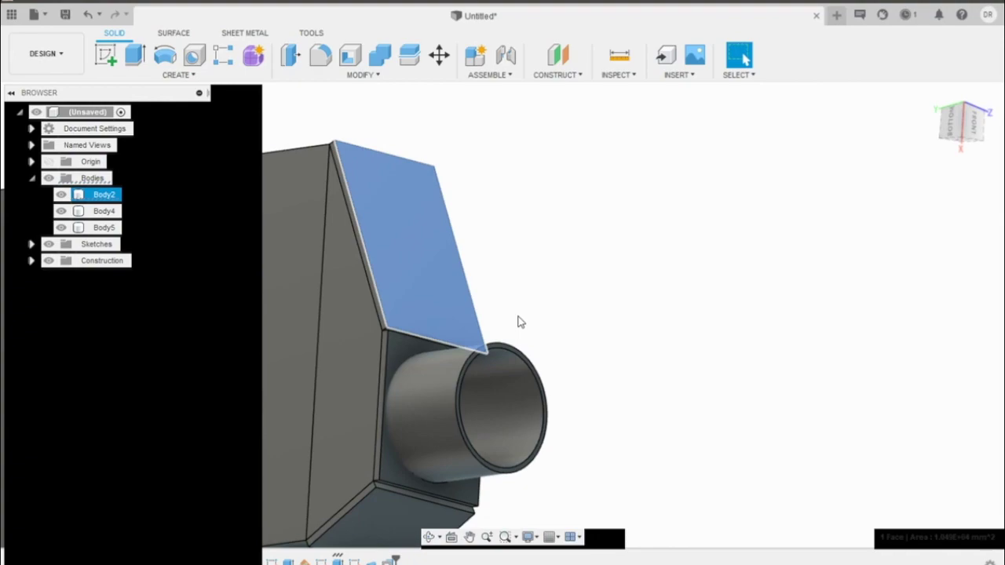
left_click(684, 314)
Project the trapezoidal end face on the underside into a new sketch and finish the sketch
left_click(416, 486)
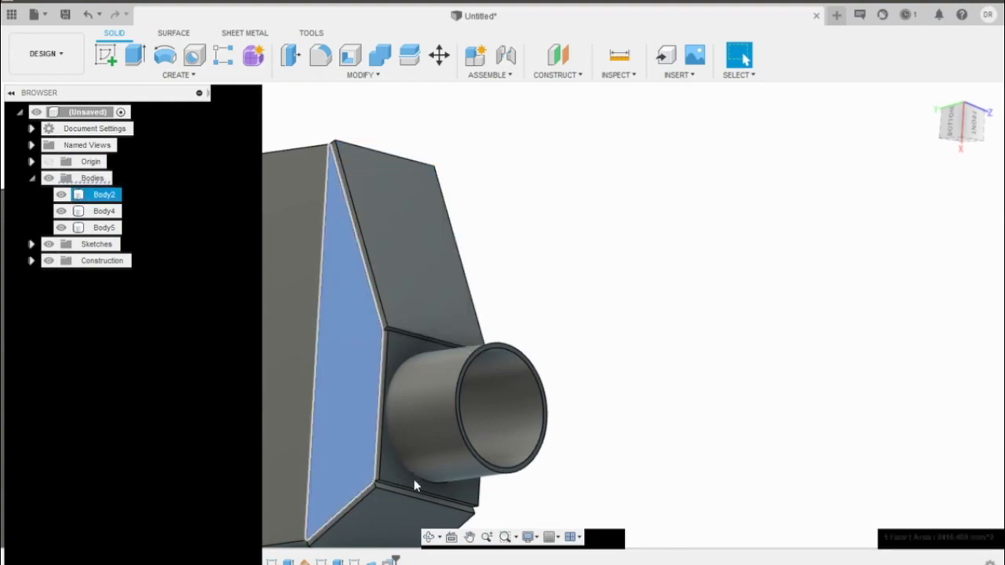
key("p")
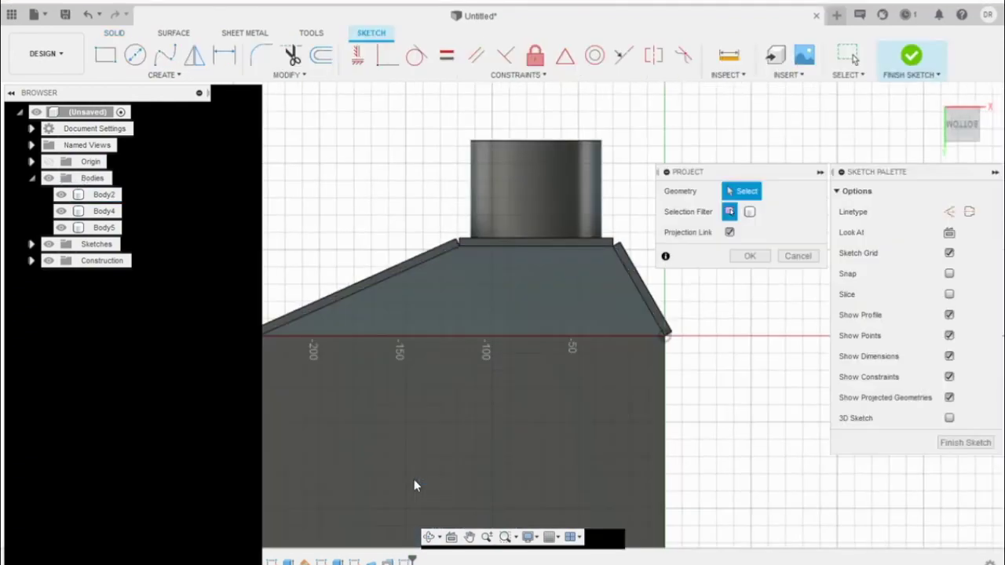
left_click(602, 393)
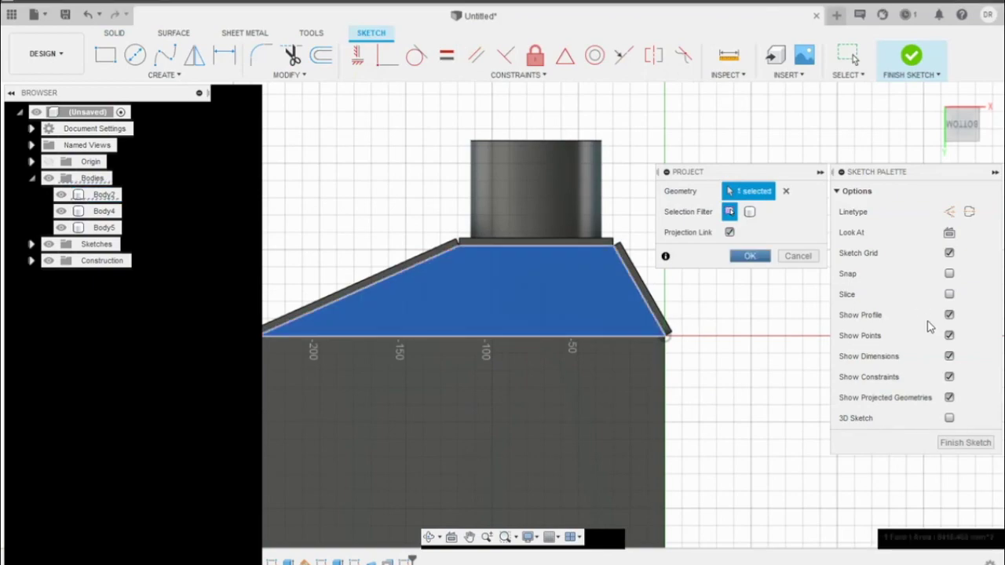
left_click(750, 256)
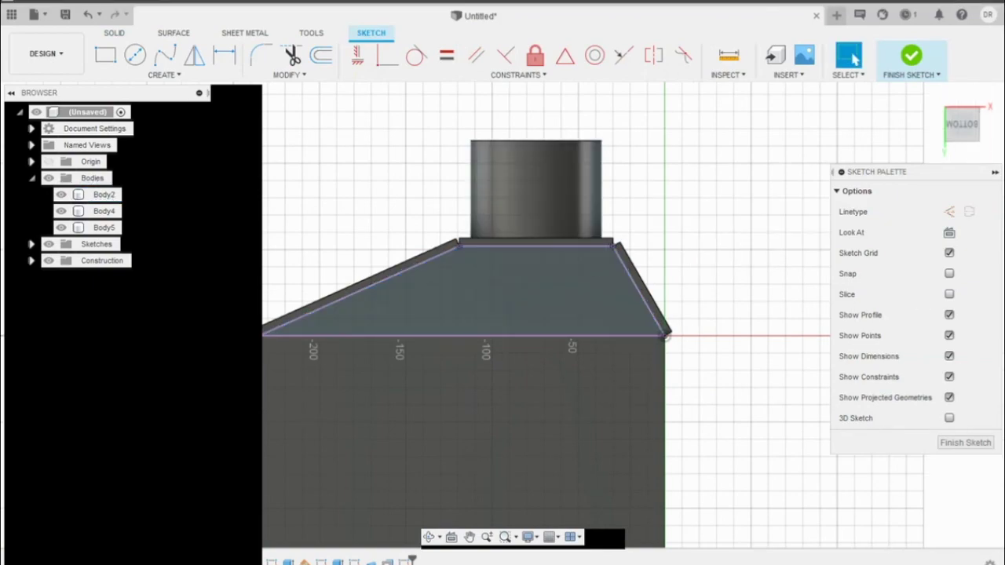
left_click(966, 443)
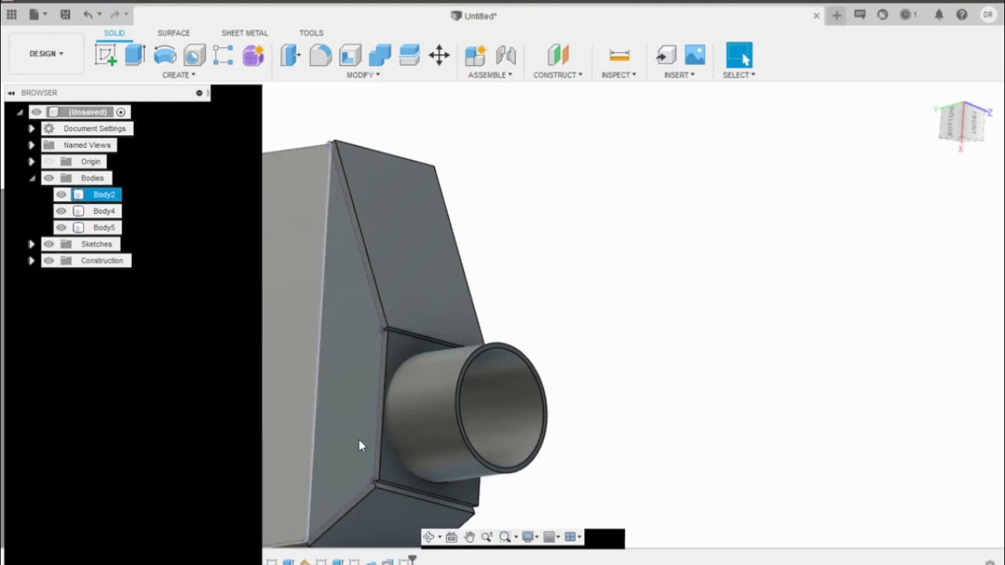
Rename the sketch holding the projected trapezoidal face as end_tank_side
left_click(32, 244)
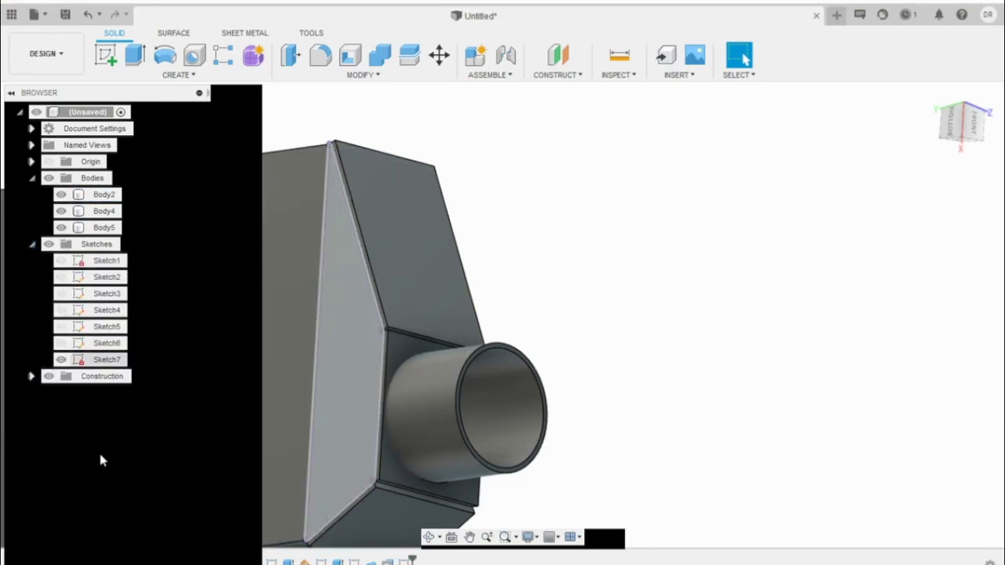
left_click(107, 360)
left_click(109, 360)
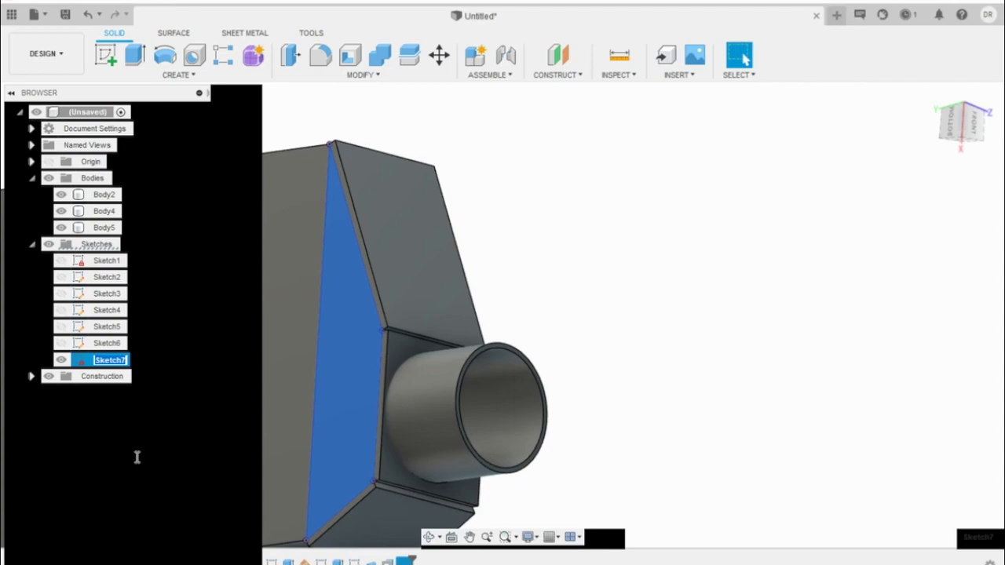
type("end_tank_side")
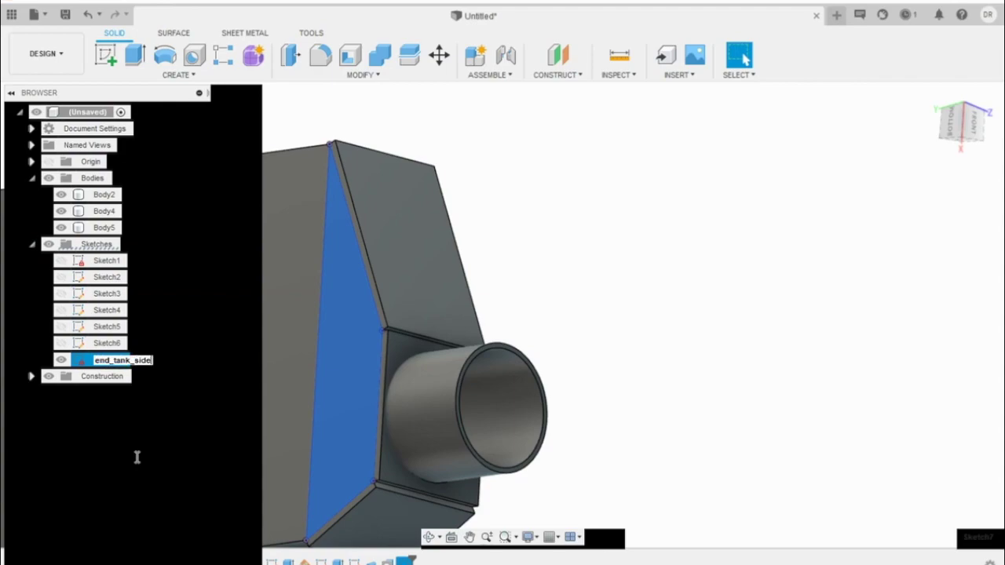
key("Return")
left_click(705, 333)
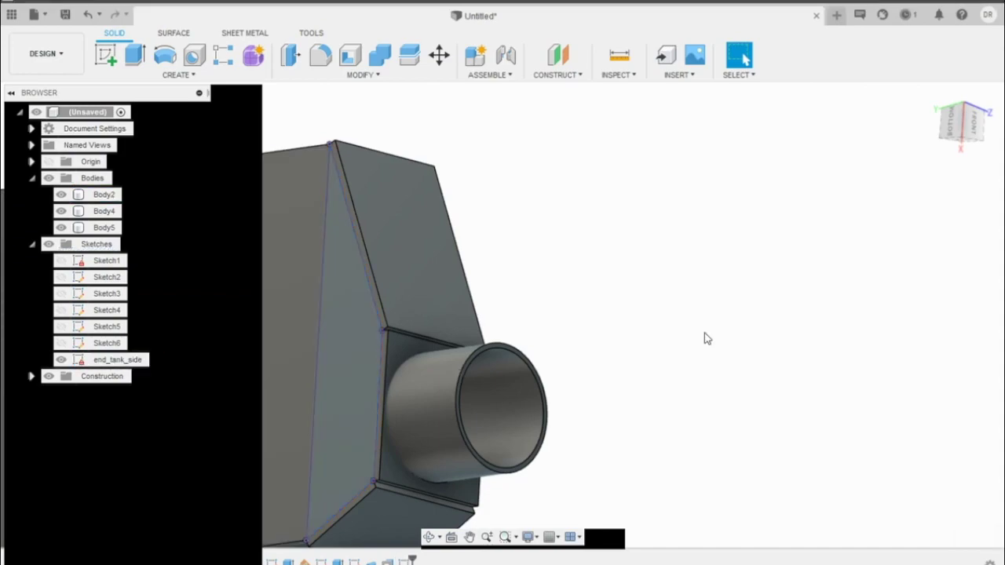
Project the longer angled end panel's outer face into a new sketch and finish the sketch
key("p")
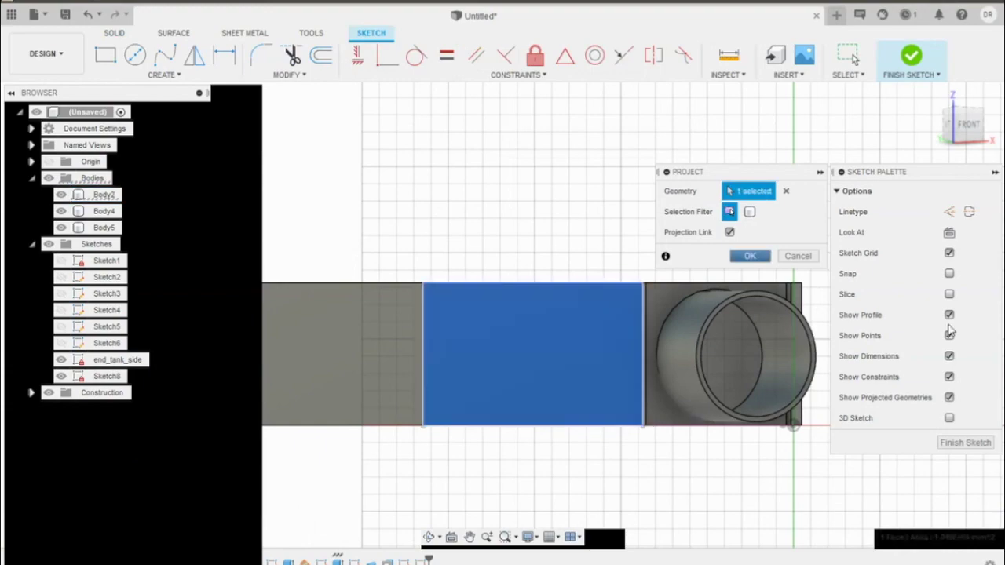
key("Return")
left_click(965, 442)
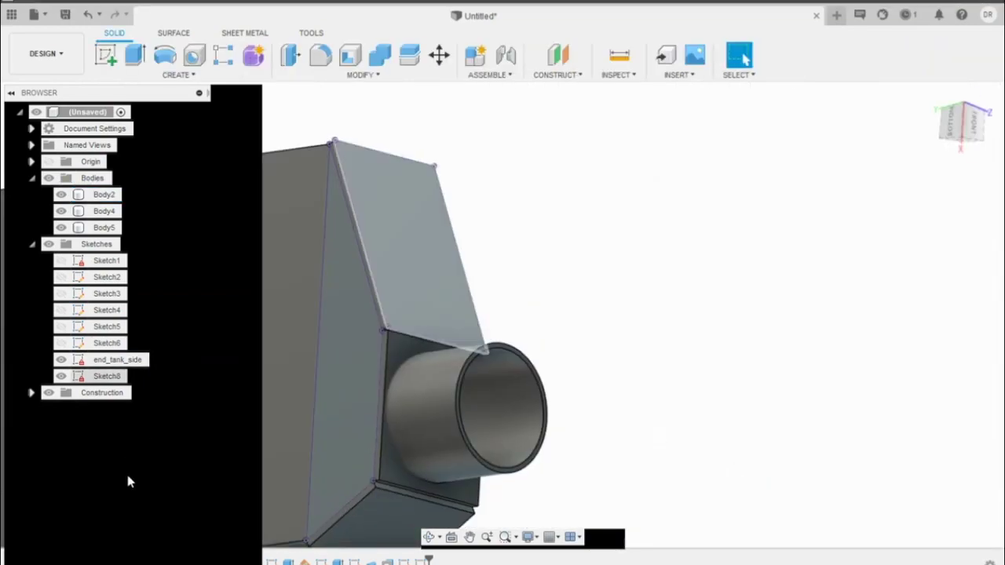
Rename the sketch holding the longer angled panel's projected face as end_Tank_top
left_click(111, 376)
key("F2")
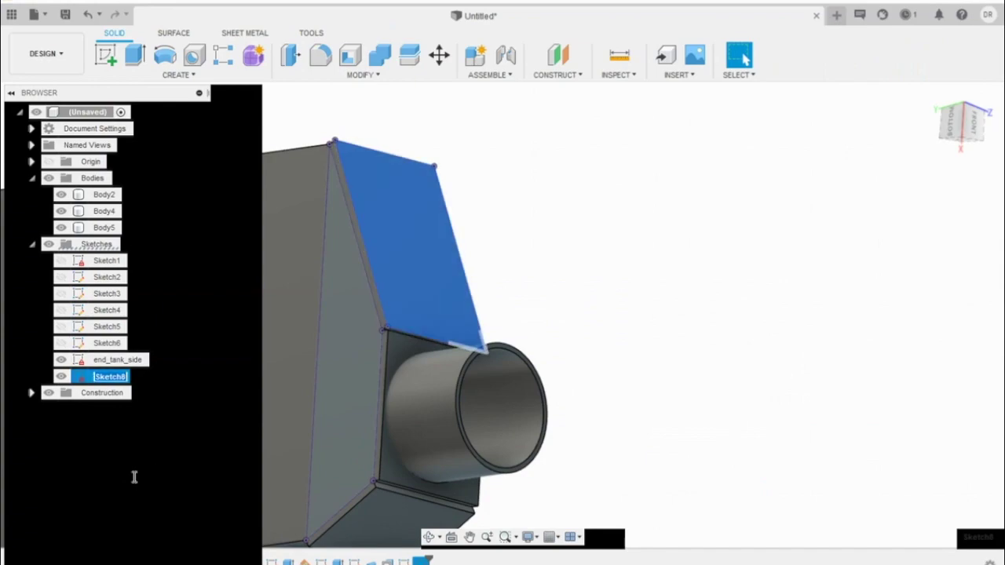
type("end_Tank_top")
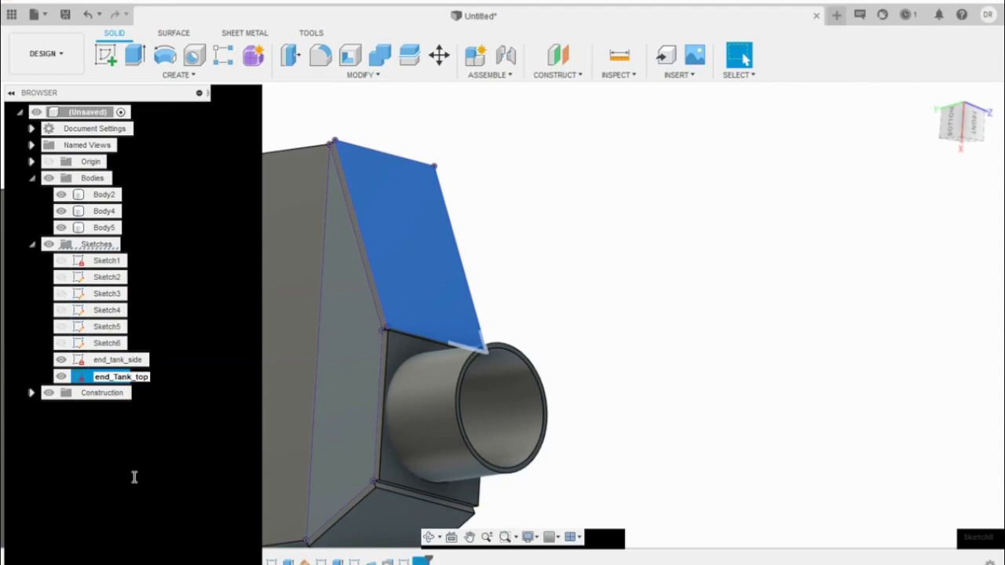
key("Return")
left_click(708, 286)
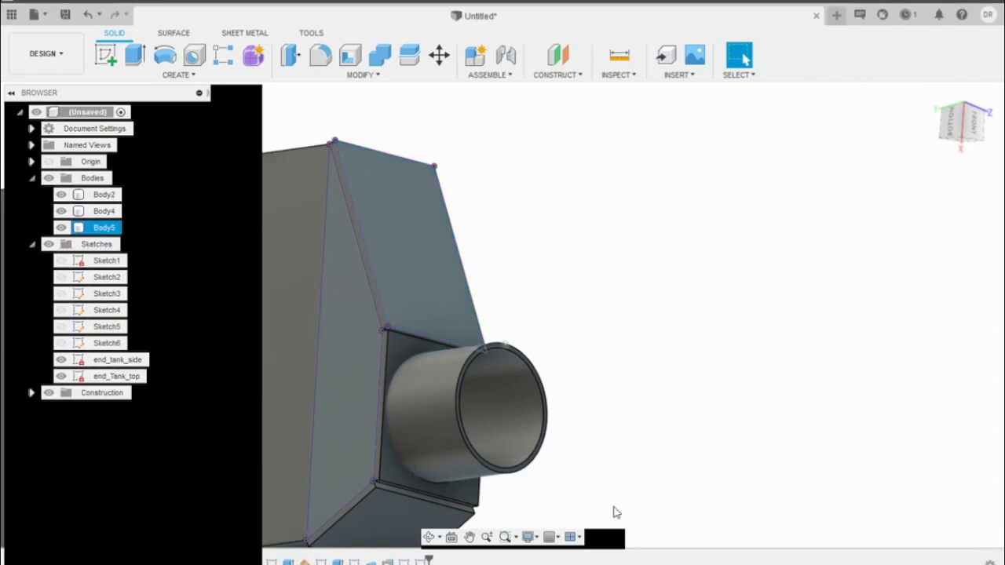
Project the shorter angled end panel's outer face into a new sketch and finish the sketch
left_click(430, 538)
left_click_drag(545, 540, 512, 521)
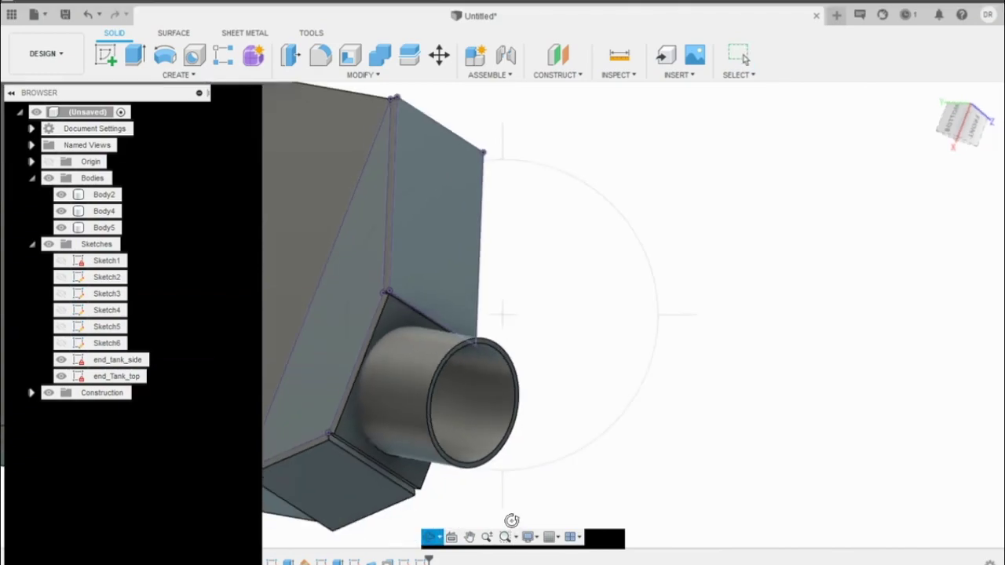
key("Escape")
left_click(339, 483)
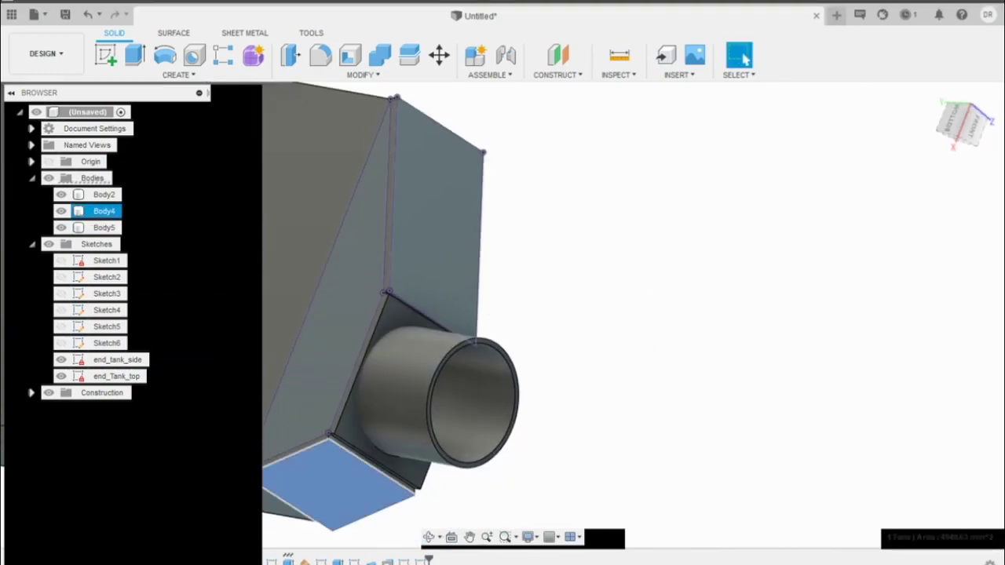
key("p")
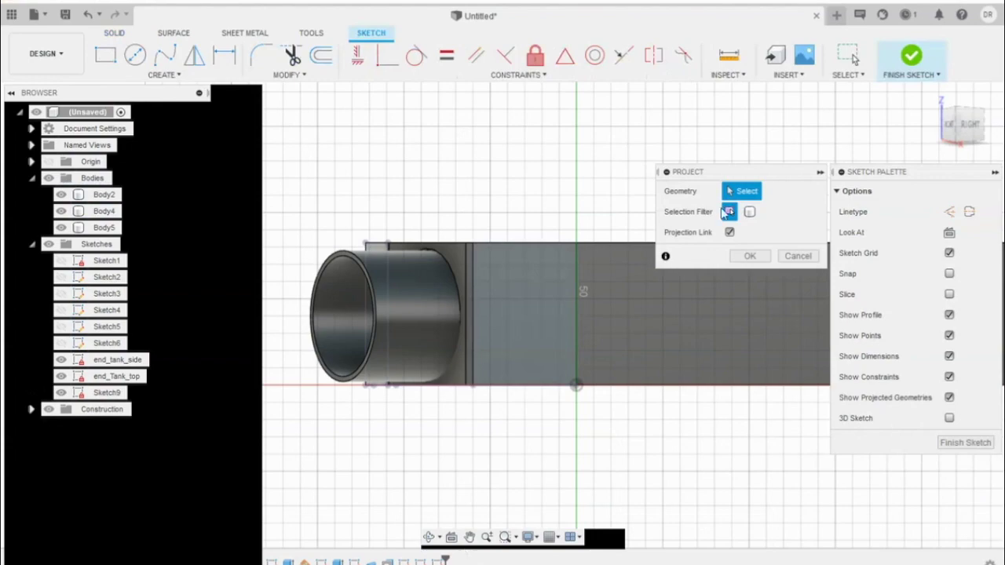
left_click(537, 333)
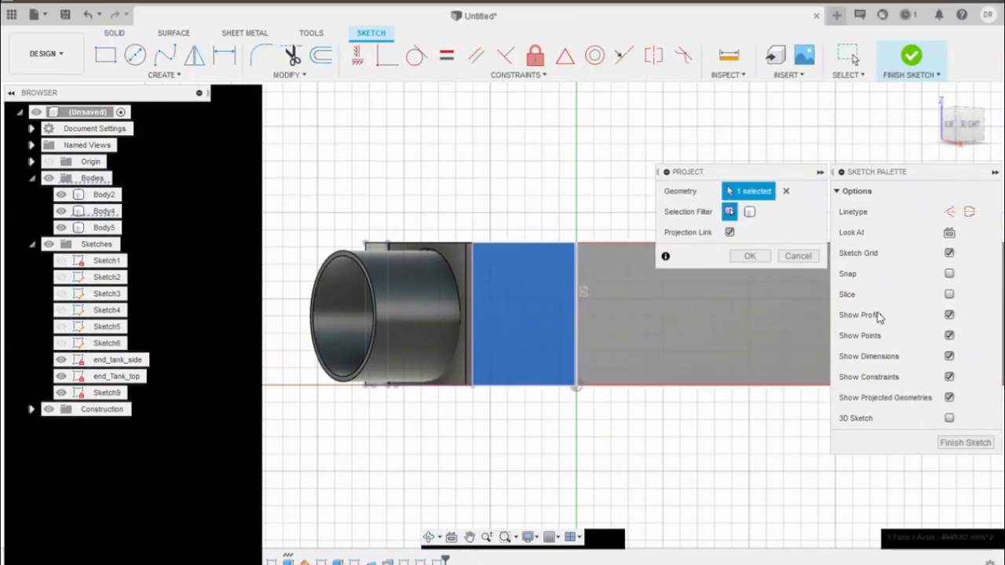
key("Return")
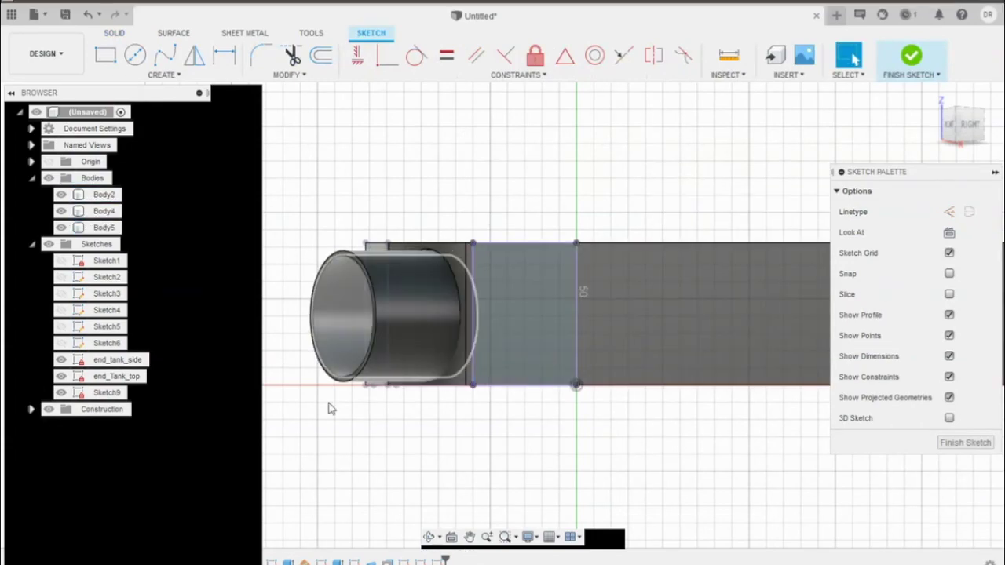
left_click(966, 442)
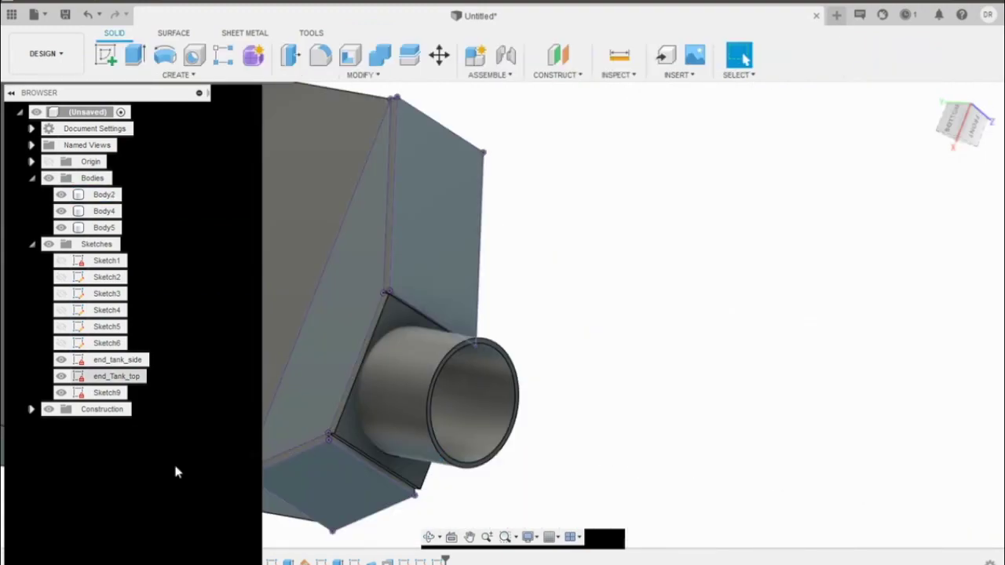
Rename the sketch holding the shorter angled panel's projected face as end_tank_bottom
left_click(109, 393)
left_click(108, 393)
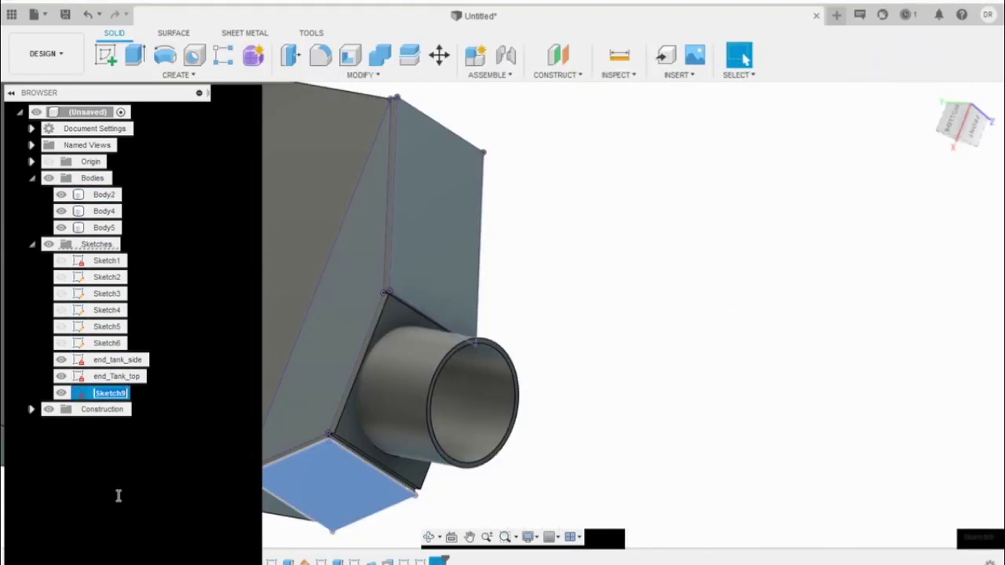
type("end_tank_bottom")
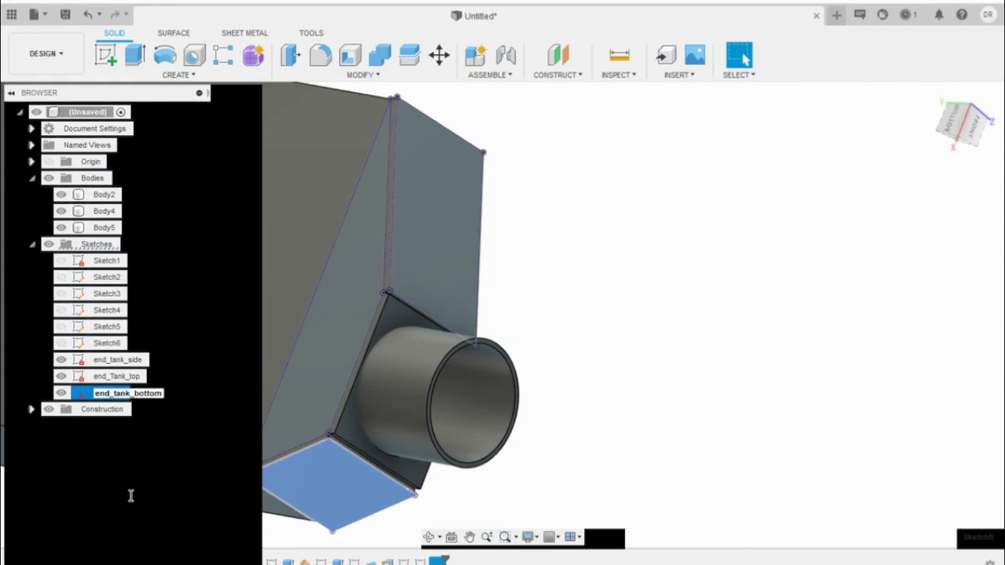
key("Return")
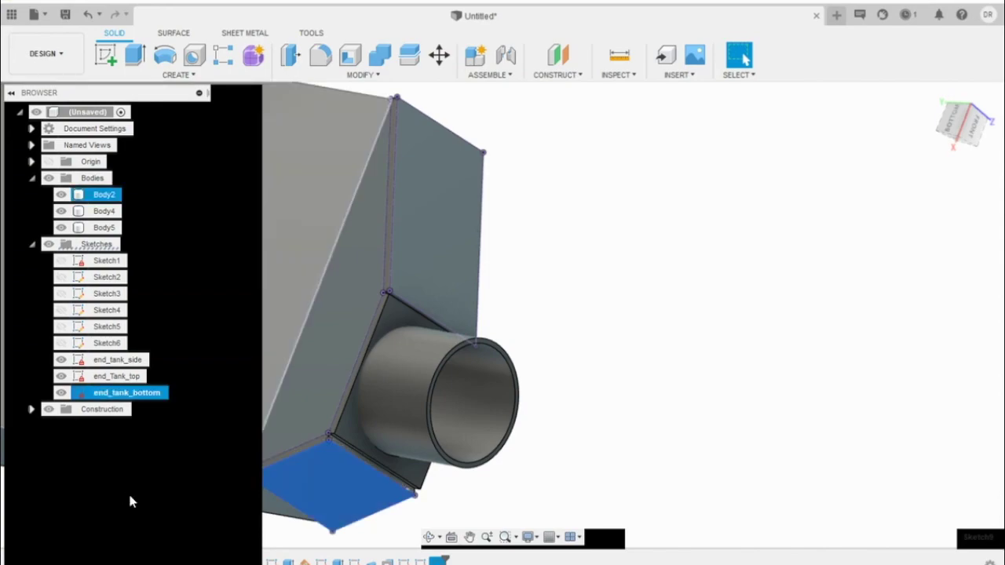
left_click(738, 553)
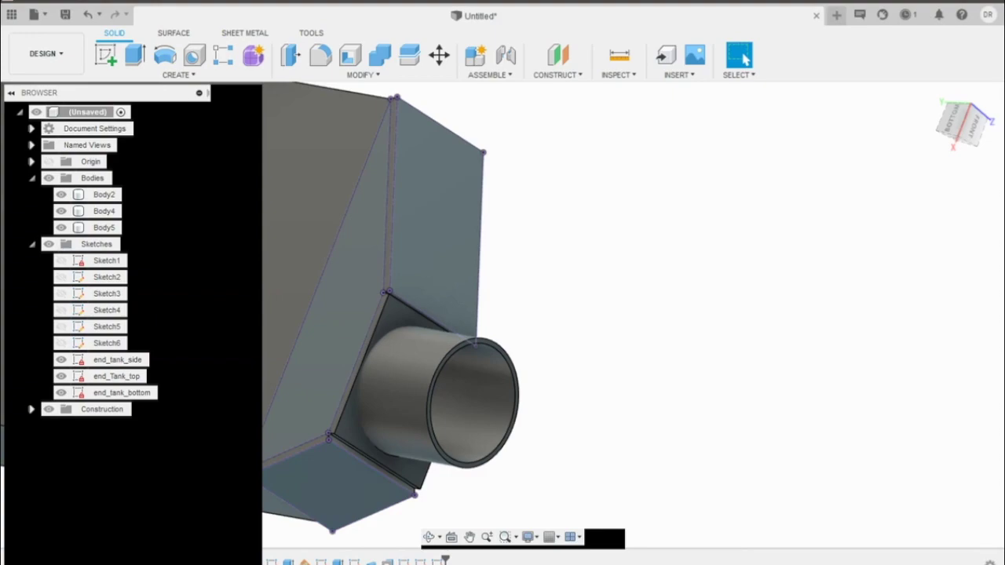
Examine the projected outlines on the end panels around the pipe from the underside and from above
left_click(430, 537)
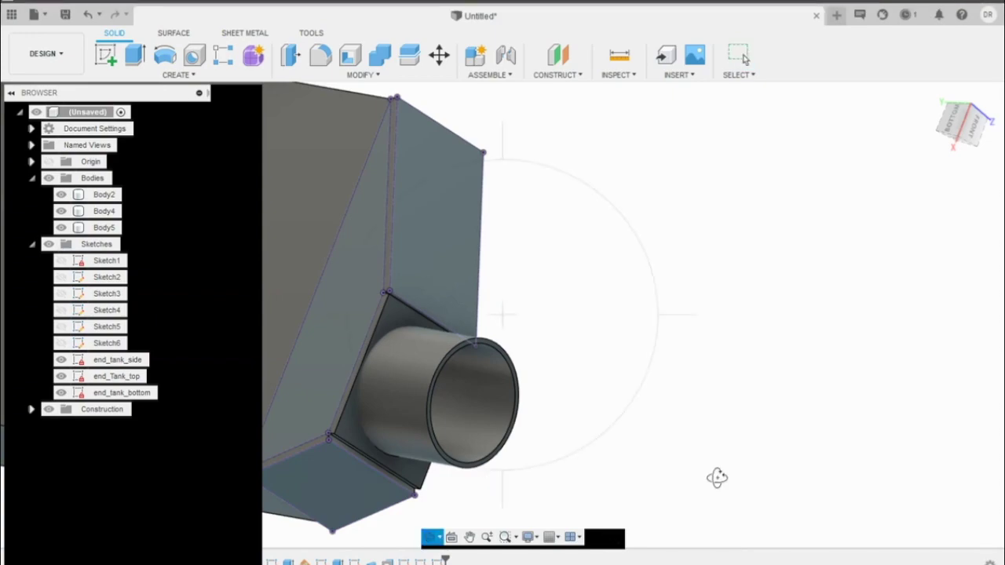
key("Escape")
left_click(430, 402)
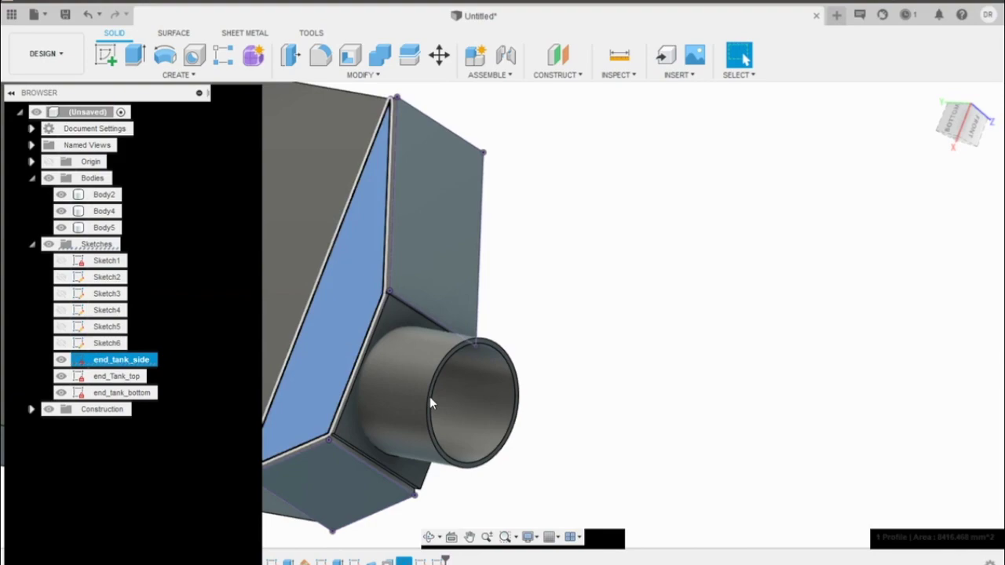
left_click(721, 483)
left_click(430, 538)
left_click_drag(595, 556, 453, 477)
key("Escape")
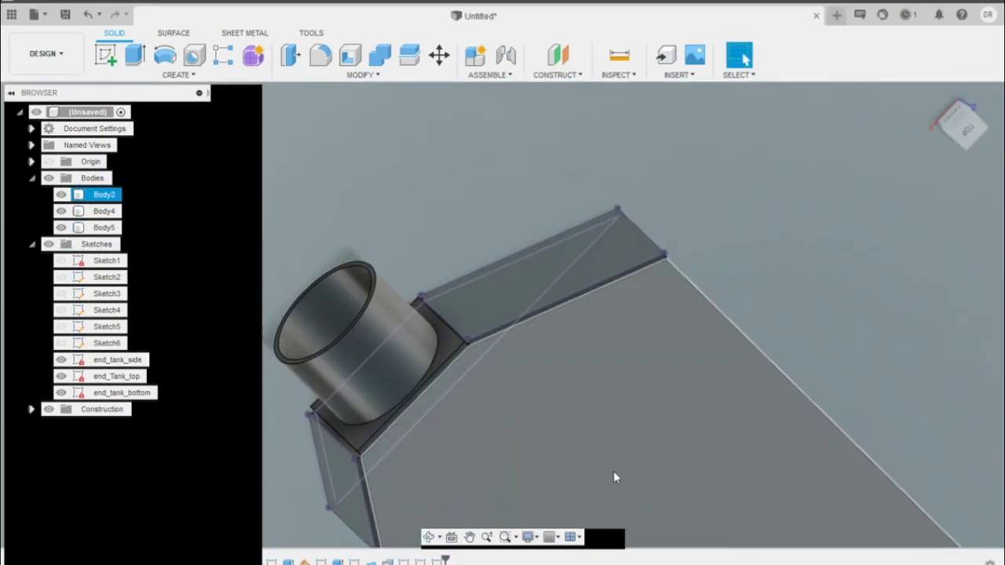
left_click(430, 538)
left_click_drag(516, 526, 606, 563)
key("Escape")
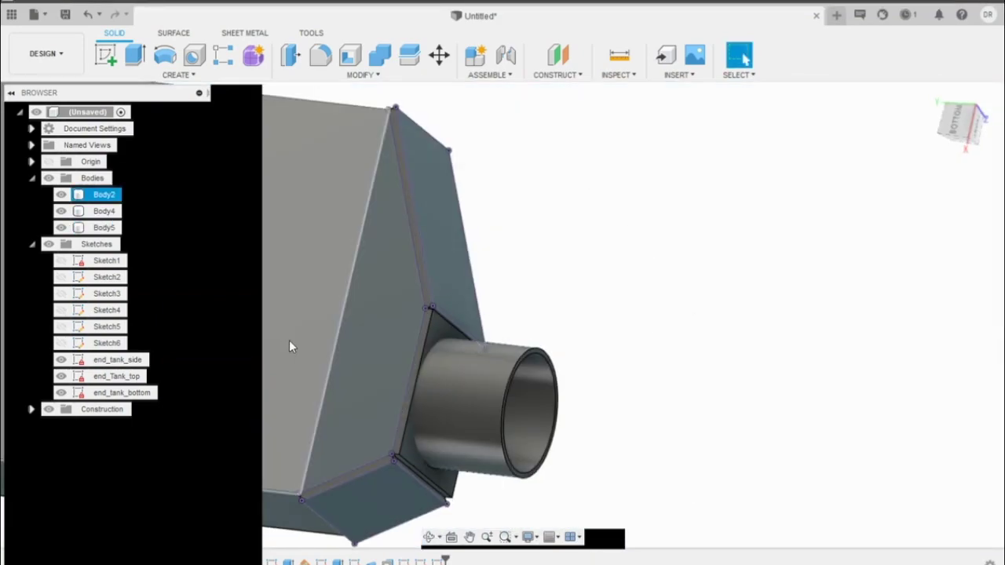
Hide the pipe body, project the end face with the circular hole into a new sketch, and finish the sketch
left_click(104, 227)
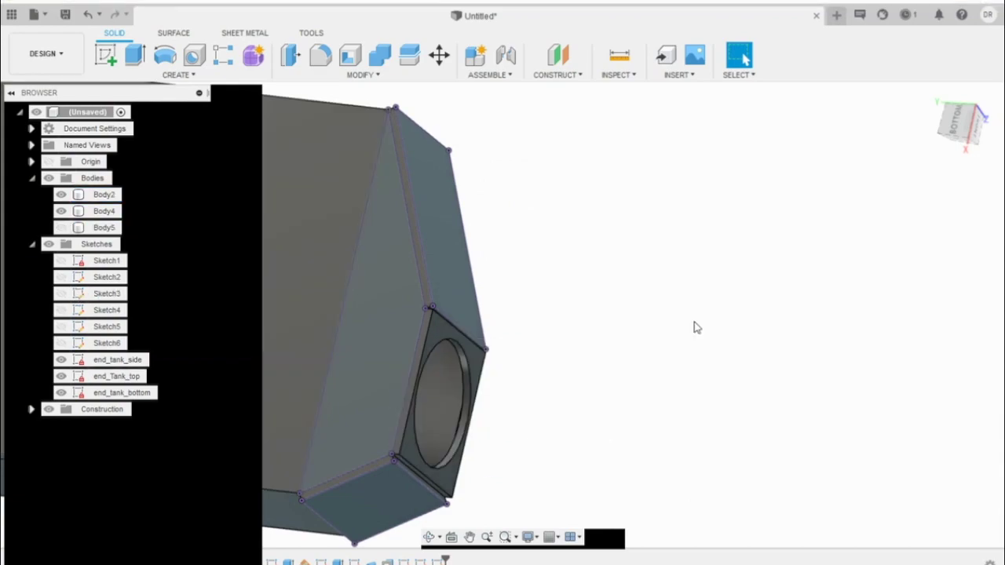
left_click(470, 357)
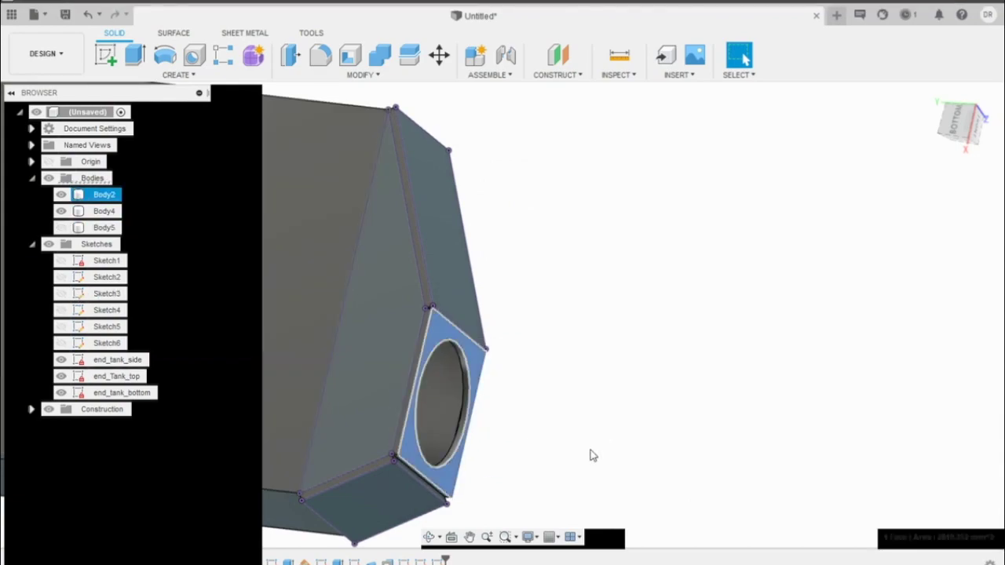
key("p")
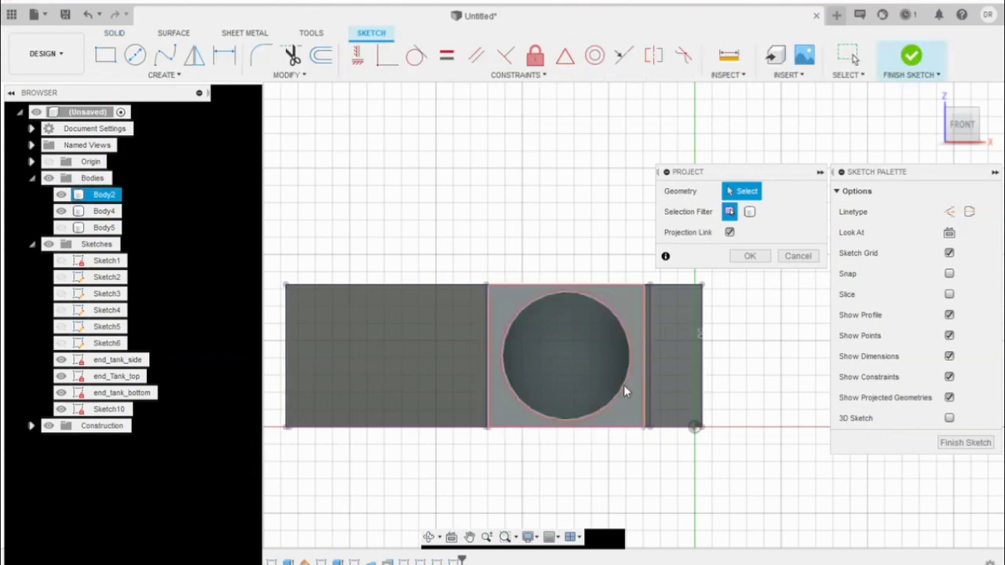
left_click(630, 386)
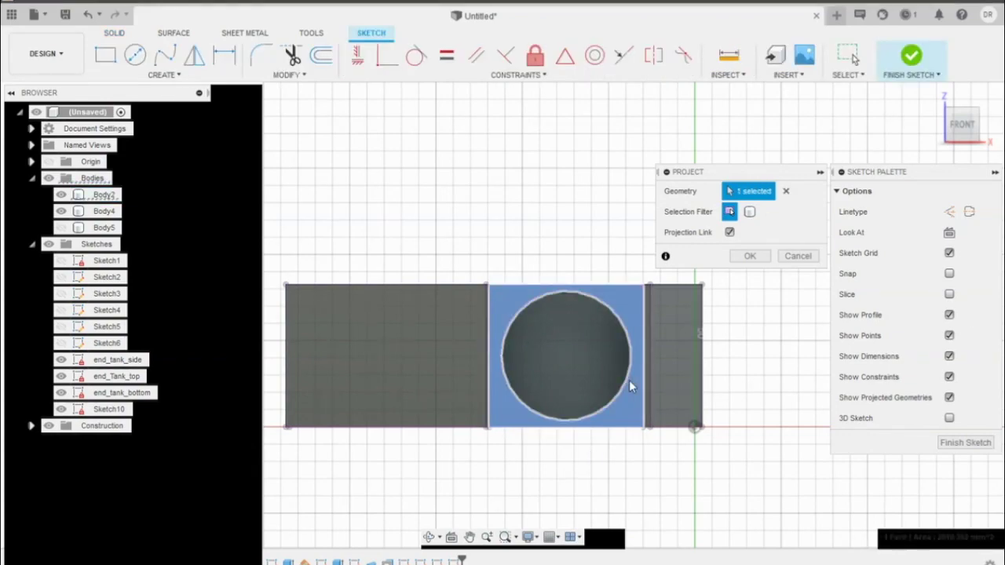
key("Return")
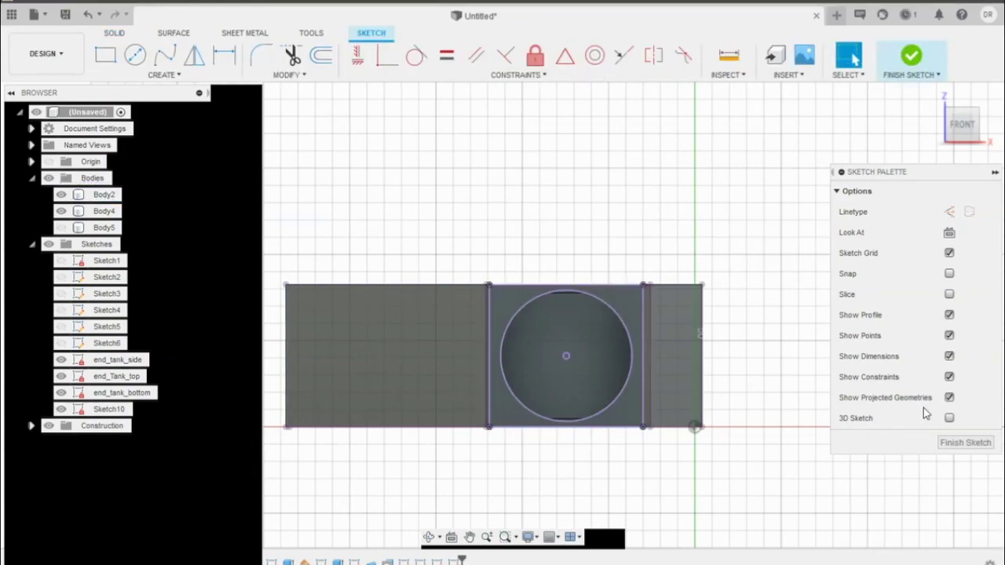
left_click(966, 442)
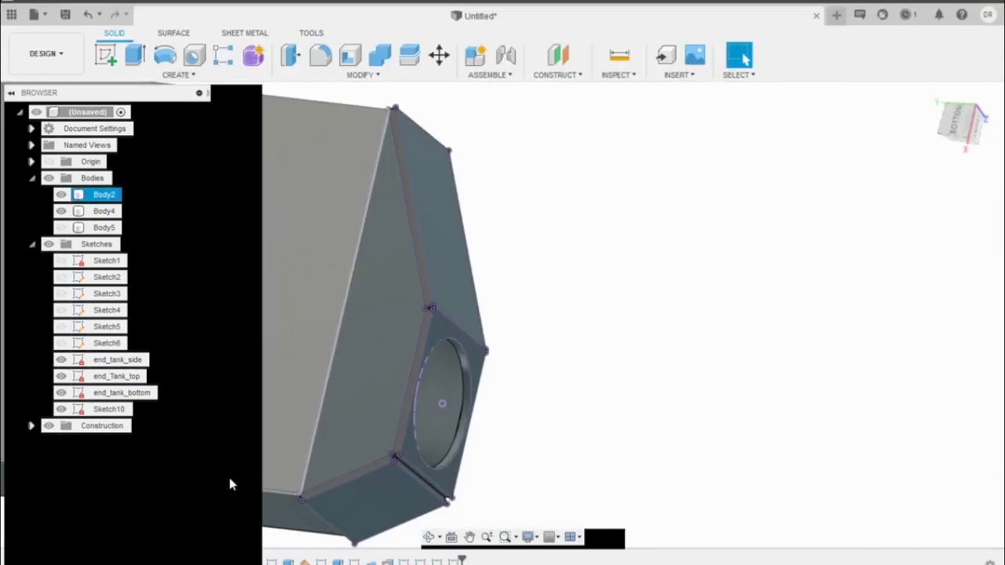
Rename the sketch holding the projected face with the circular hole as inlet/outlet
double_click(109, 410)
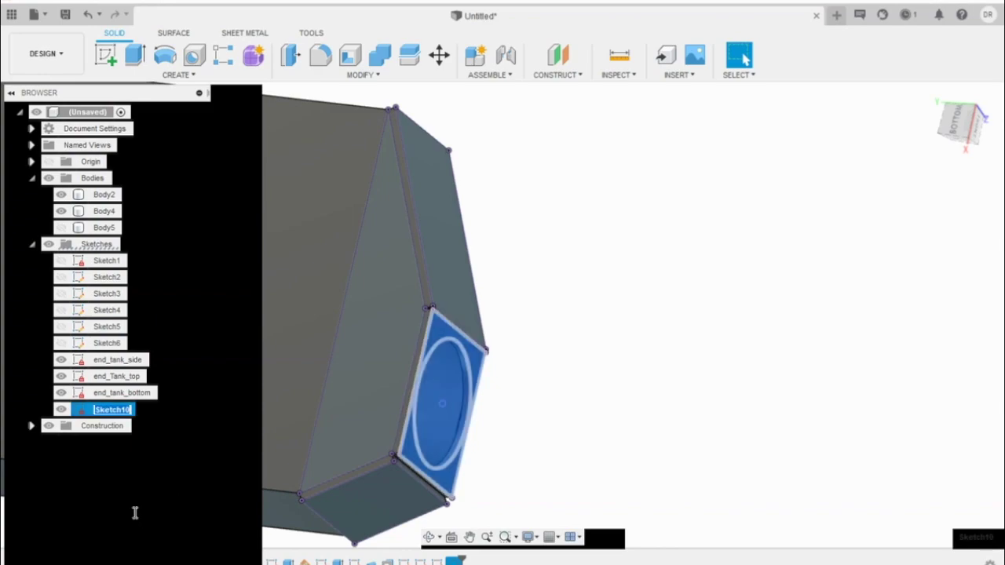
type("inlet/outlet")
key("Return")
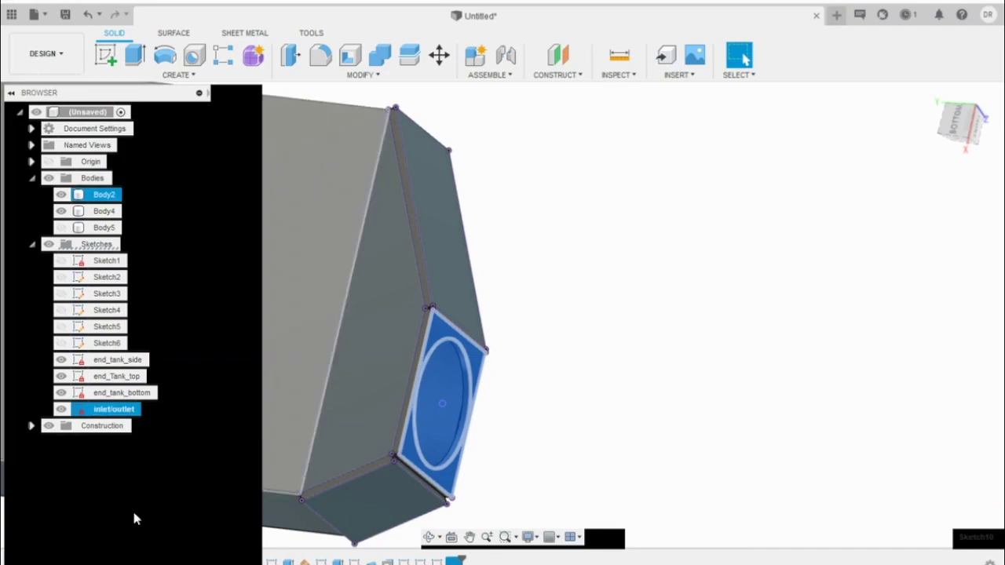
left_click(132, 509)
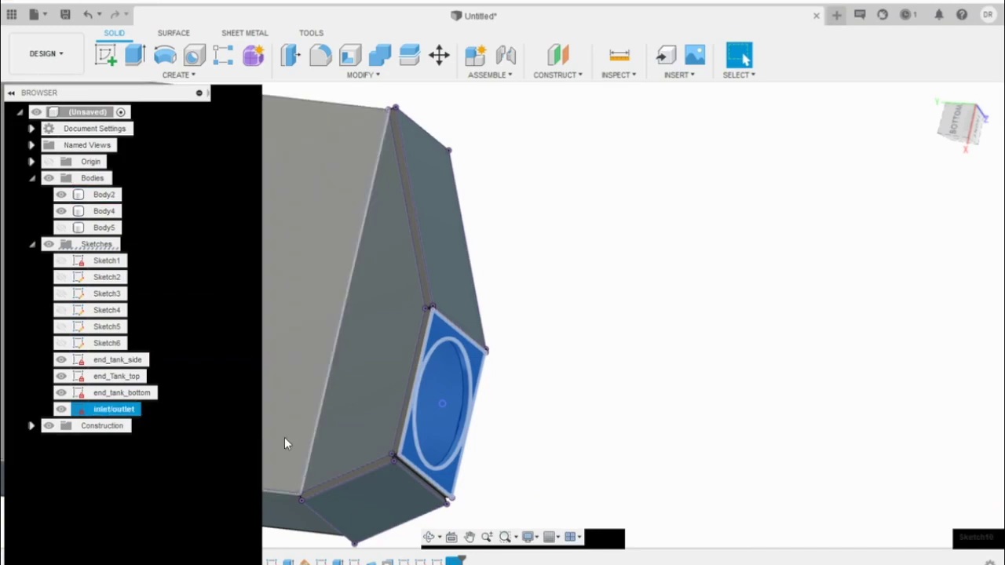
left_click(681, 412)
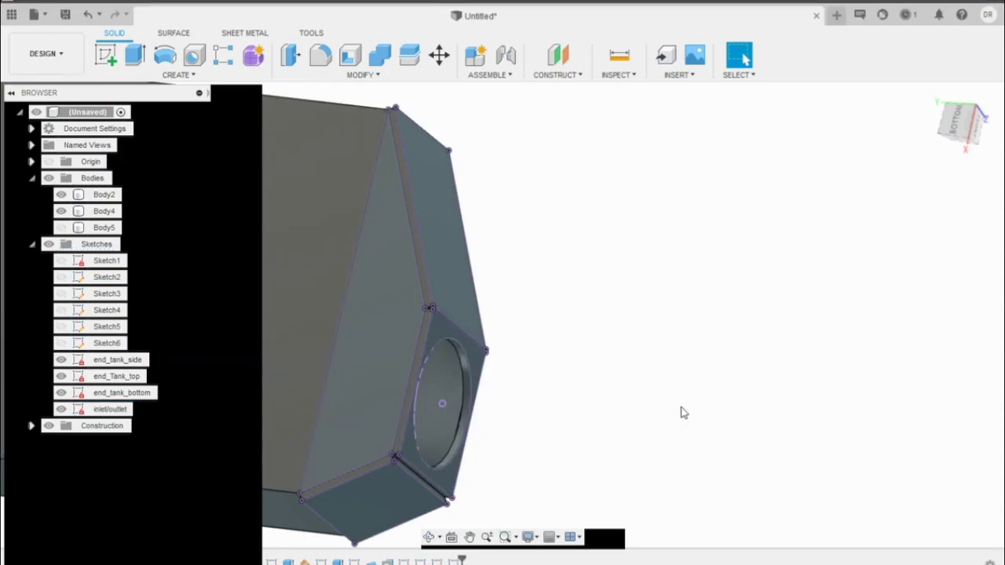
Examine the end panels at an angle and highlight the named panel sketches to check which face each one covers
left_click(336, 471)
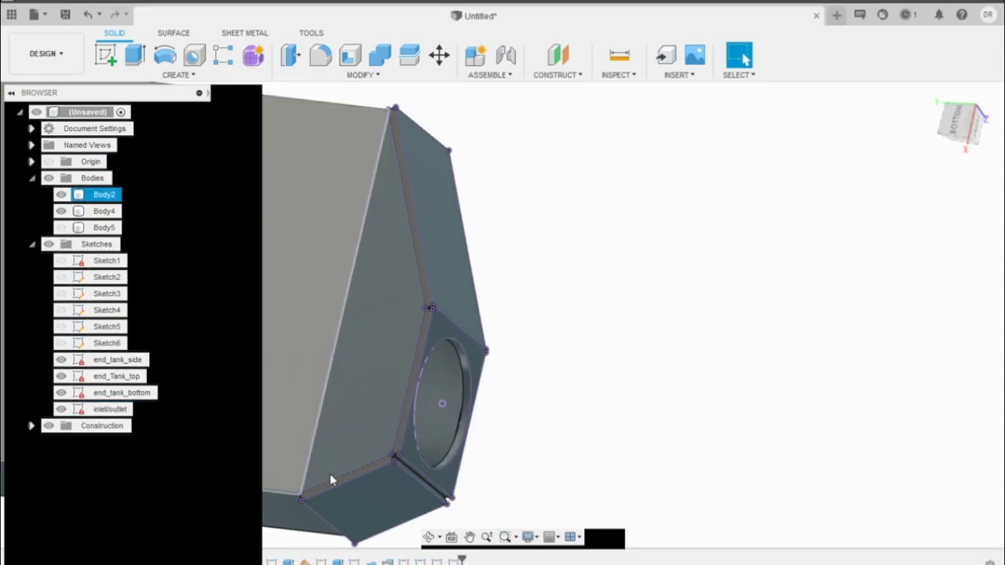
key("Escape")
left_click(429, 538)
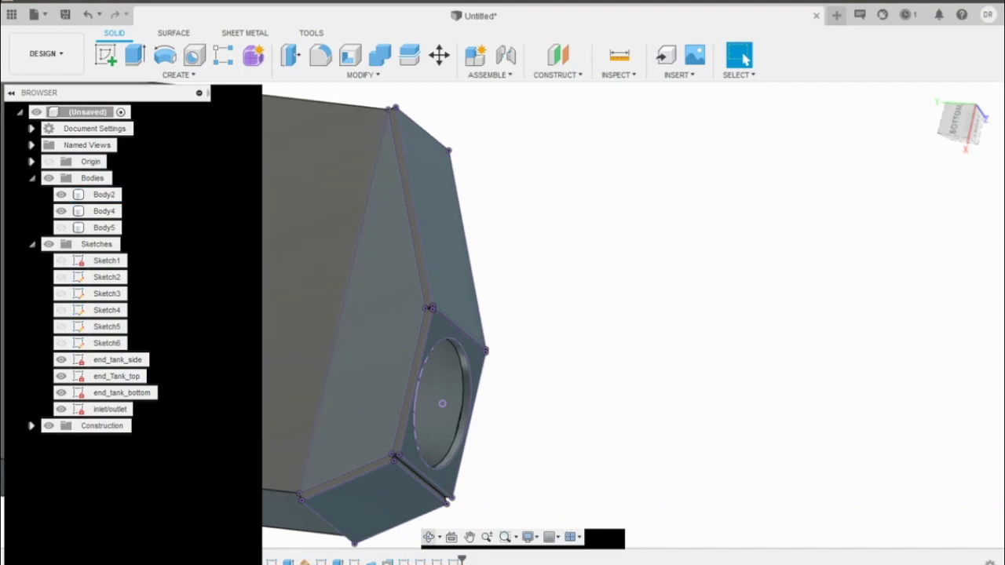
left_click_drag(741, 529, 589, 463)
left_click_drag(534, 439, 520, 359)
key("Escape")
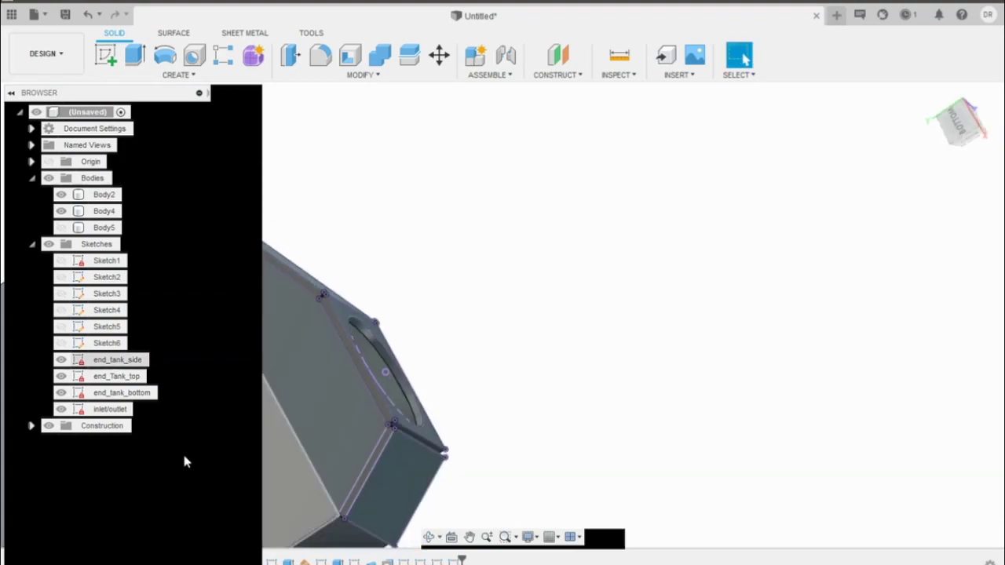
left_click(112, 456)
left_click(121, 478)
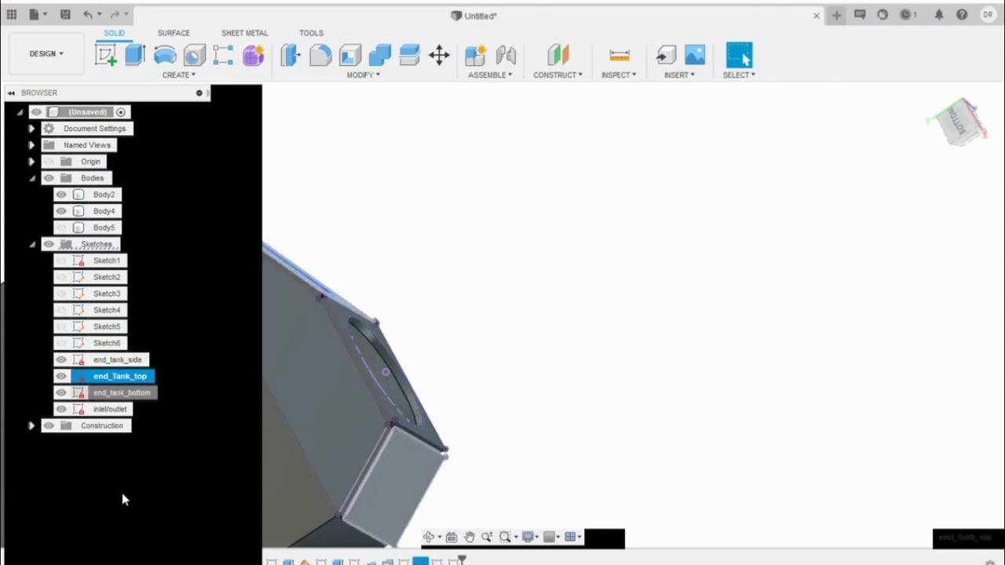
key("Down")
key("Down")
key("Up")
key("Up")
key("Up")
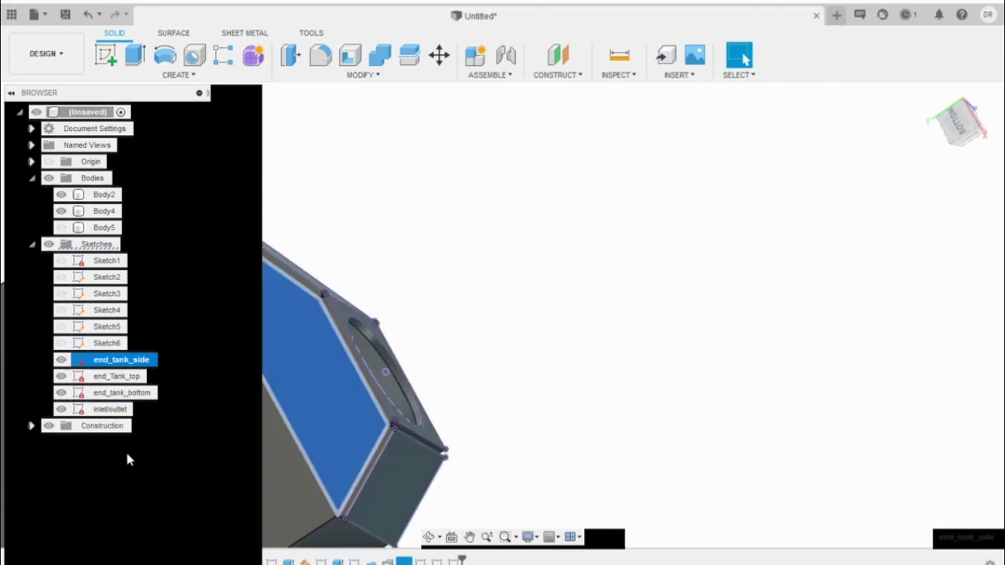
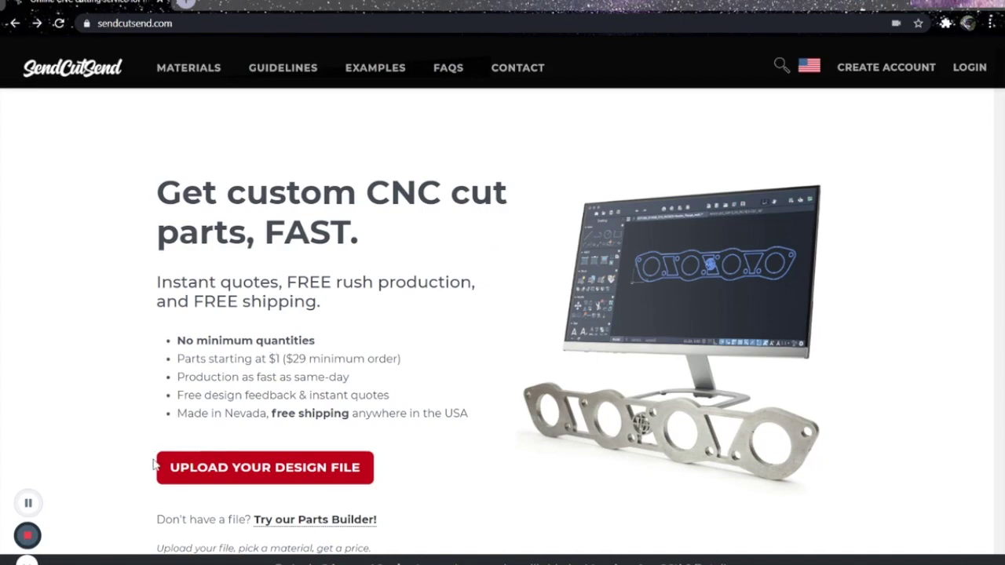
Switch to the SendCutSend website, go to the design file upload page, and open the quote for end_Tank_bottom_x2.dxf
left_click(231, 478)
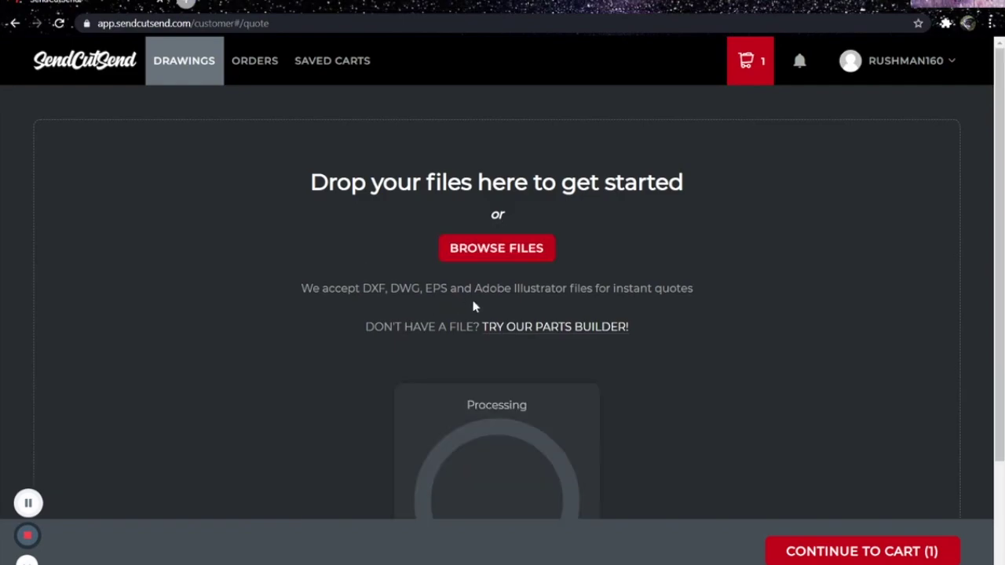
scroll(474, 306, "down", 1)
scroll(370, 343, "down", 1)
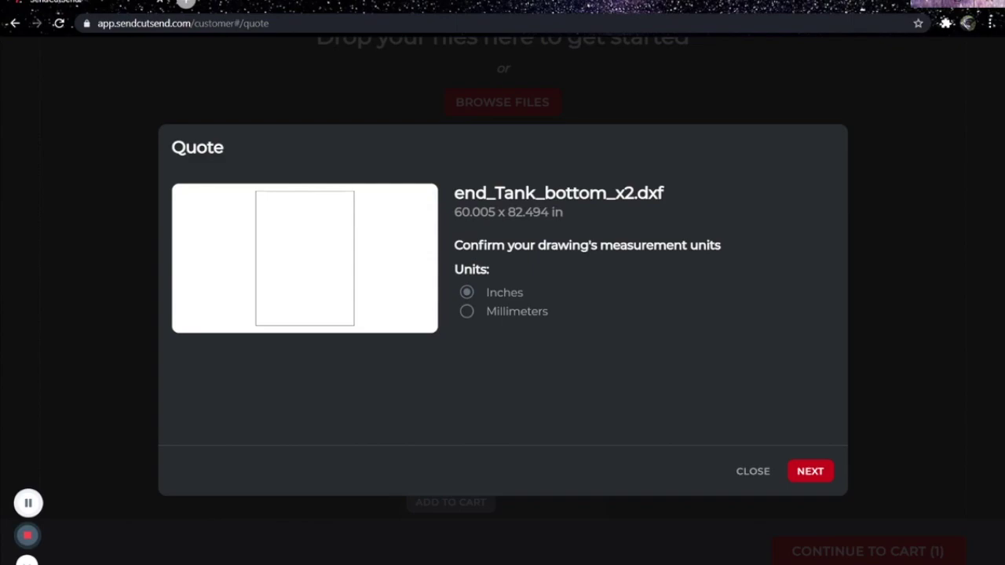
Change the drawing units of end_Tank_bottom_x2.dxf to millimeters and continue to the material selection
left_click(469, 313)
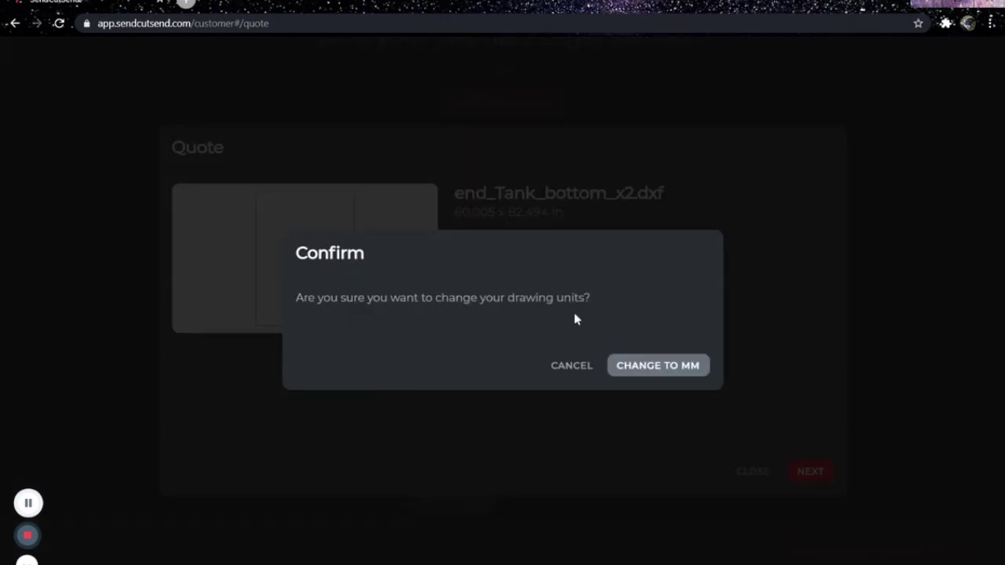
left_click(636, 374)
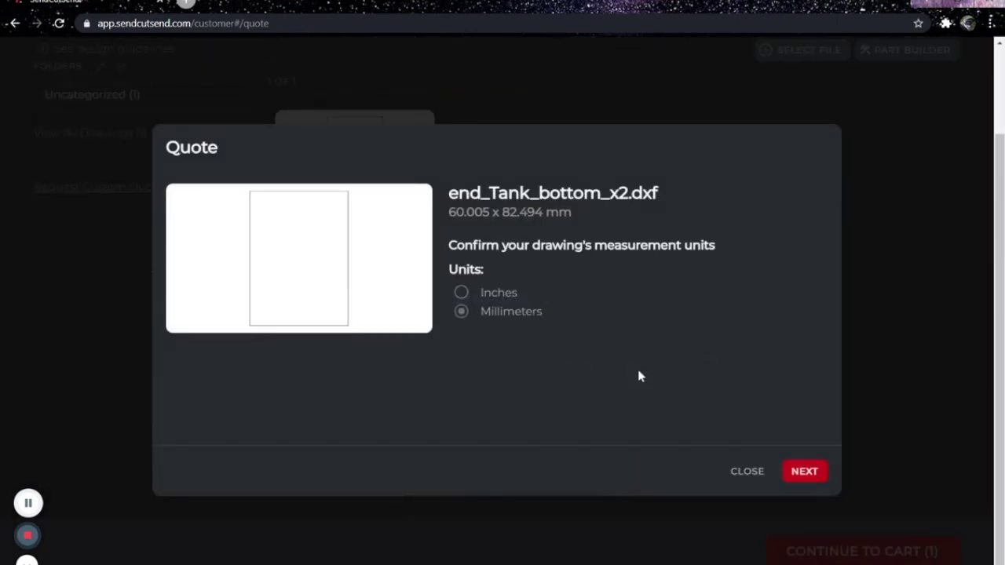
left_click(792, 477)
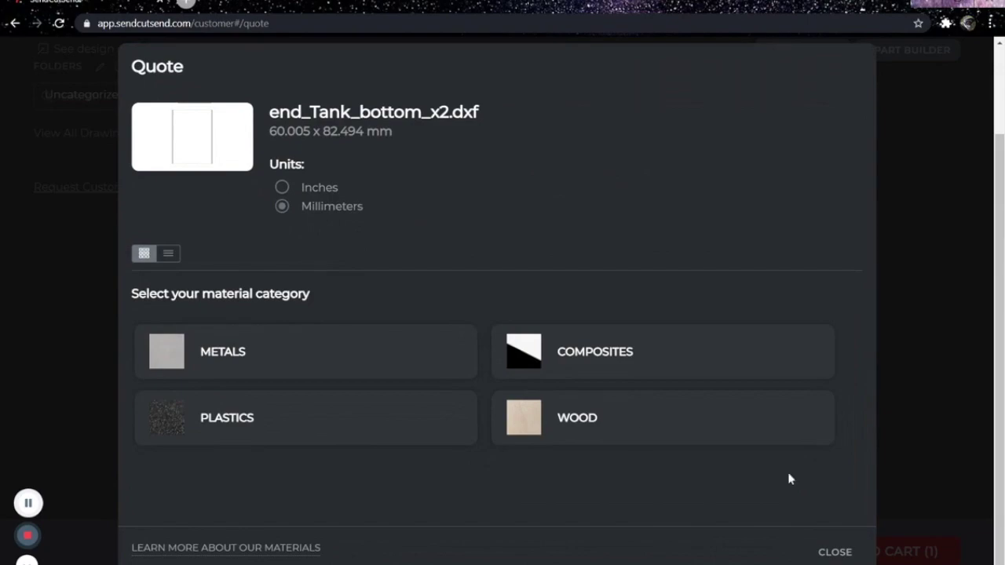
Choose 5052 aluminum with a thickness of .187" (4.7 mm) as the material for end_Tank_bottom_x2.dxf
left_click(378, 376)
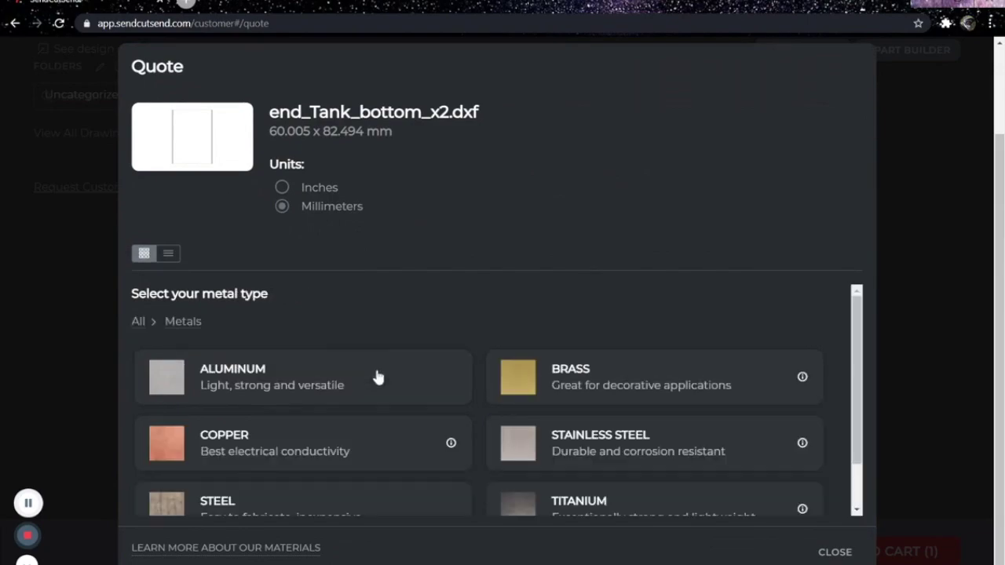
left_click(314, 377)
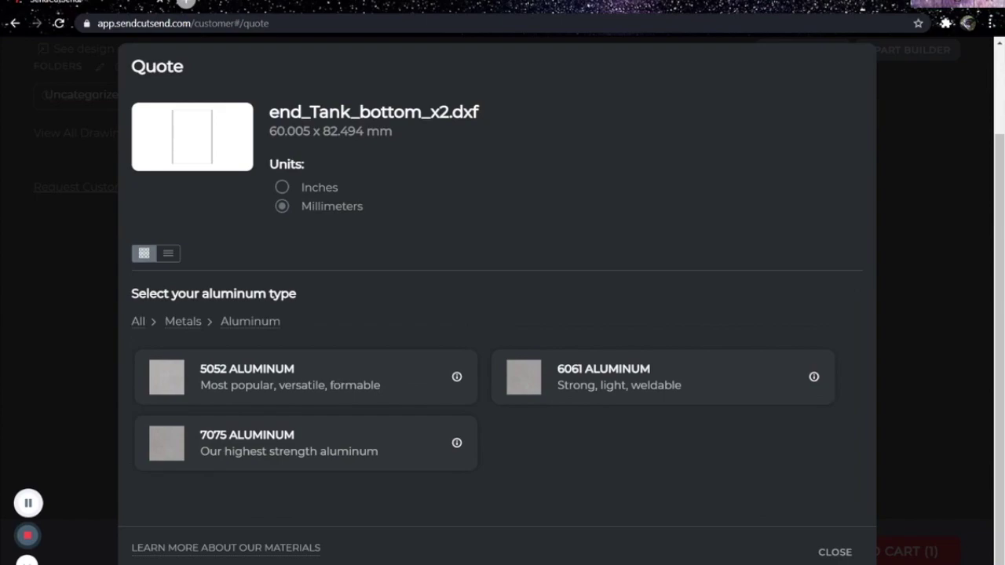
left_click(333, 380)
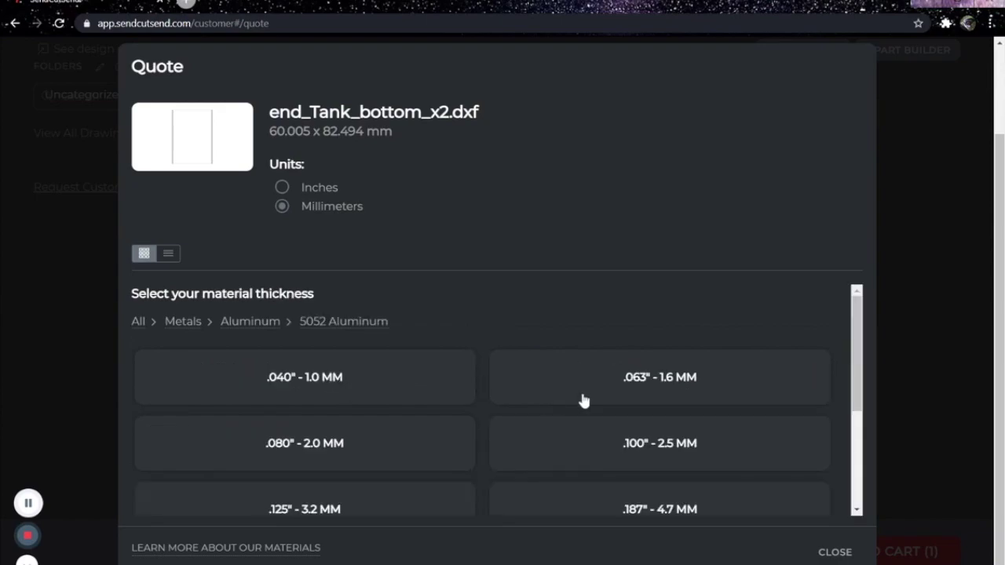
scroll(582, 400, "down", 2)
scroll(584, 401, "down", 1)
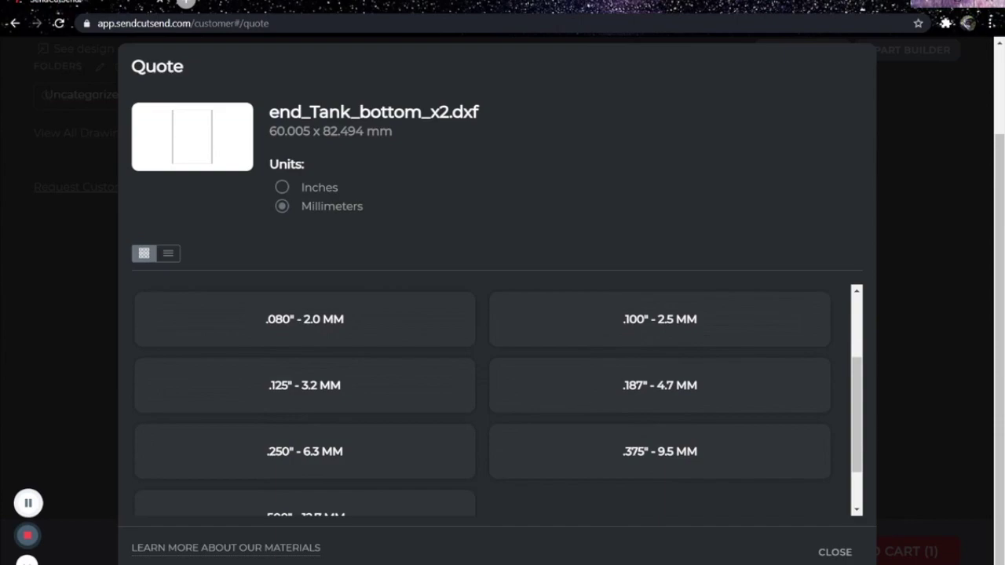
left_click(641, 385)
Set the quantity of end_Tank_bottom_x2.dxf to 2 and add the part to the cart with deburring
scroll(255, 362, "up", 3)
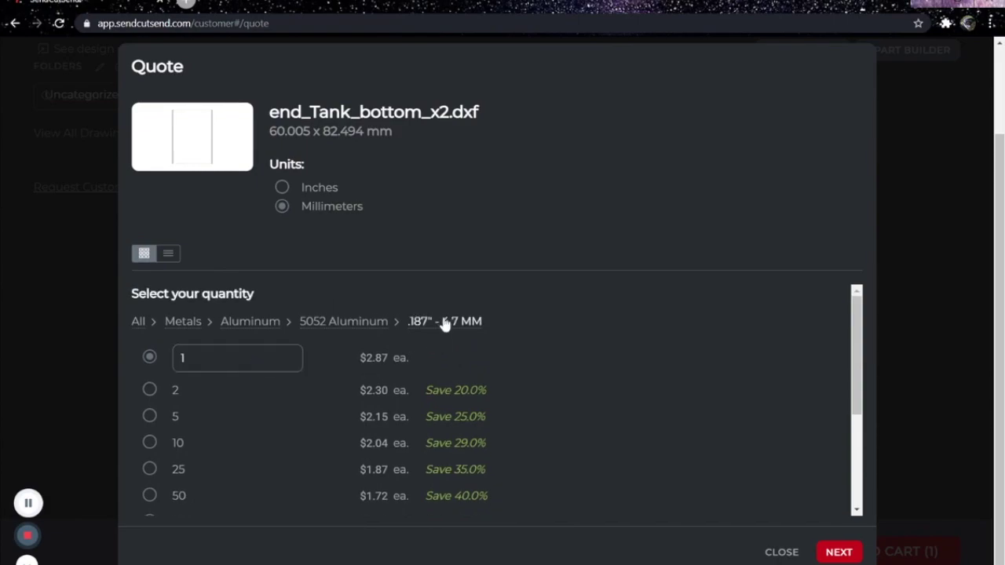
left_click(162, 389)
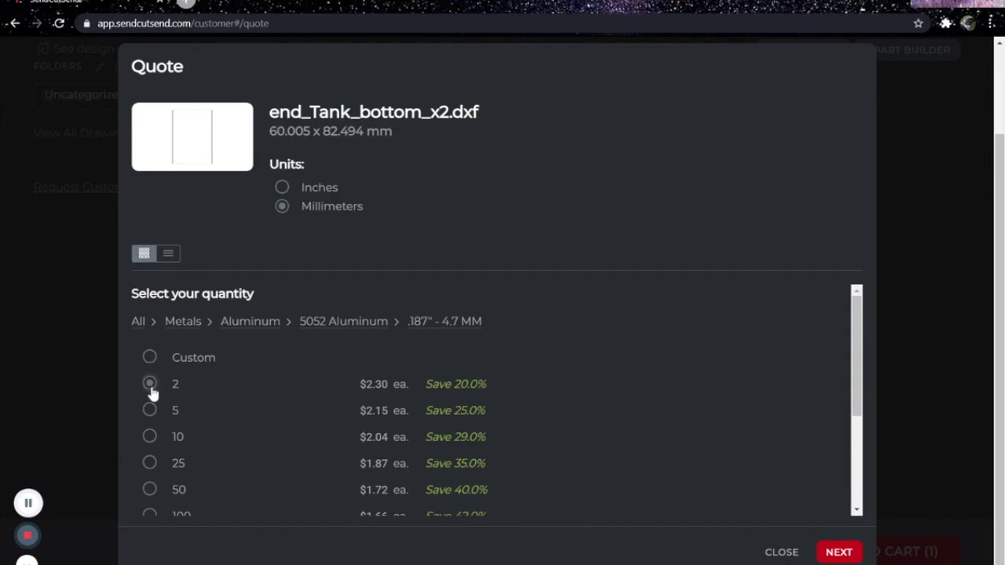
left_click(838, 552)
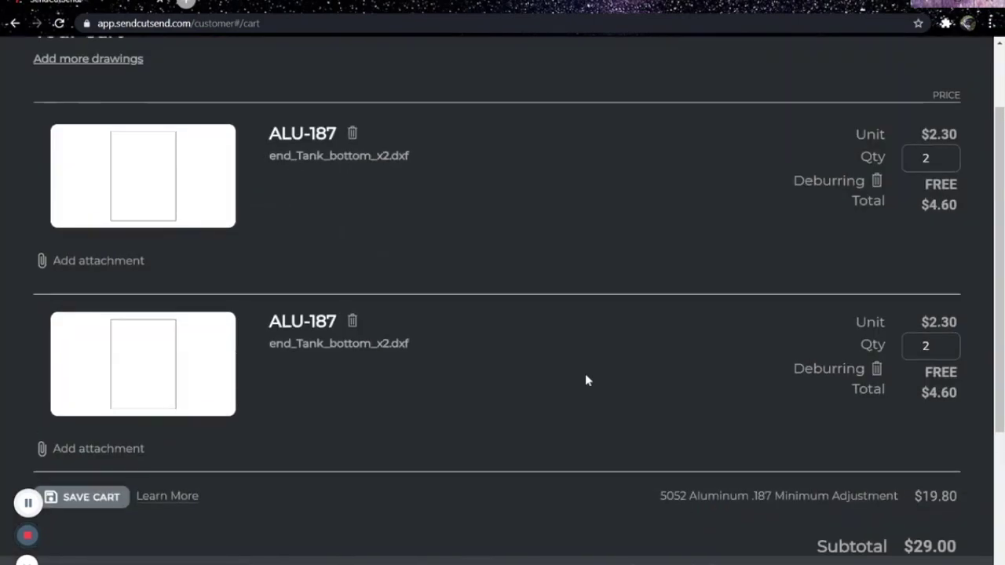
Delete the duplicate end_Tank_bottom_x2.dxf item from the cart
scroll(585, 380, "up", 1)
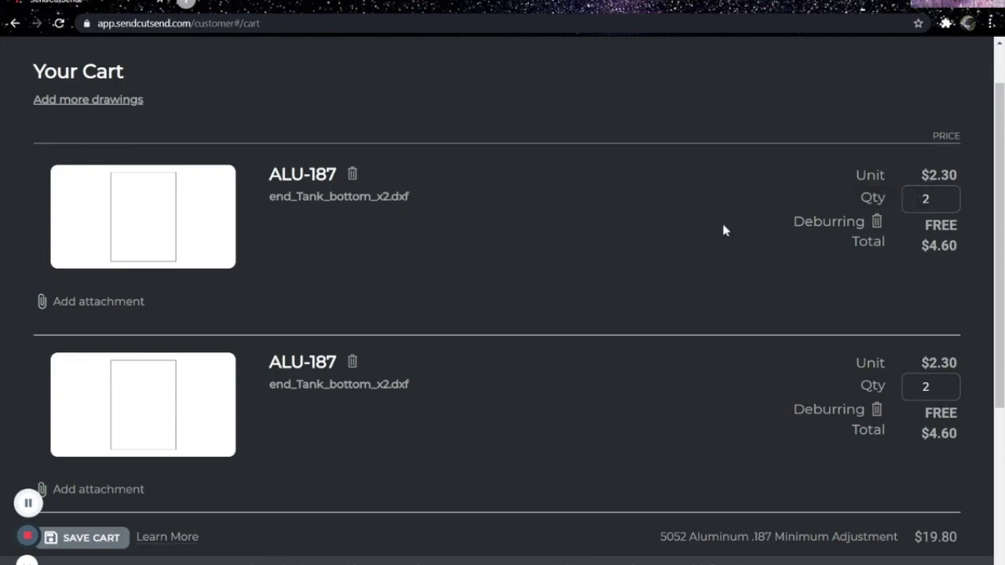
left_click(352, 173)
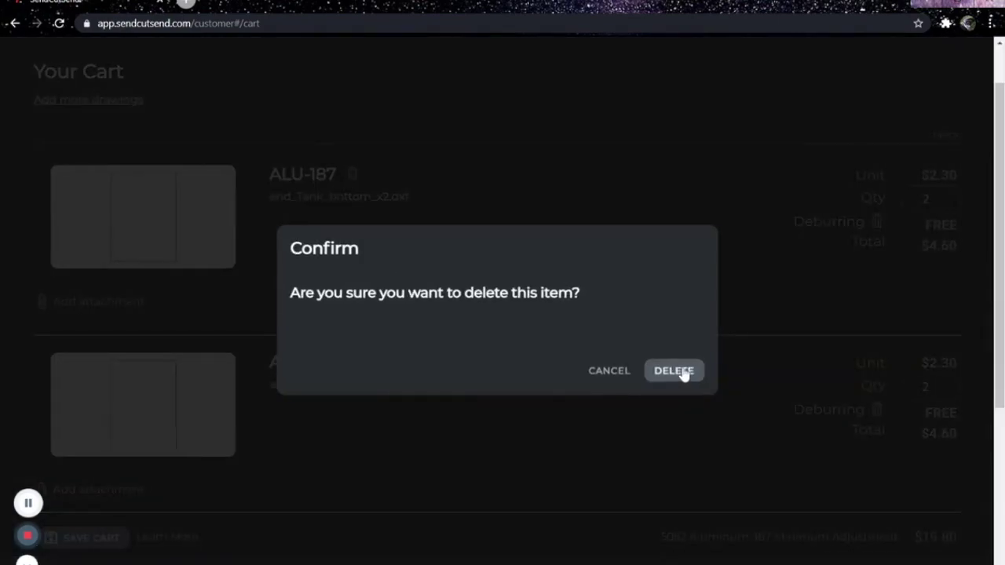
left_click(681, 372)
scroll(685, 375, "up", 1)
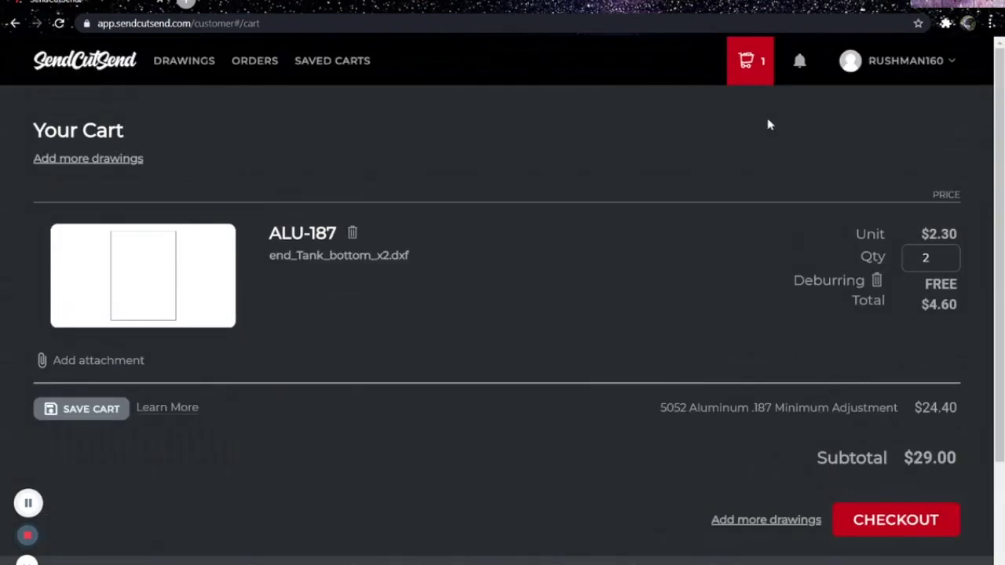
scroll(844, 234, "down", 1)
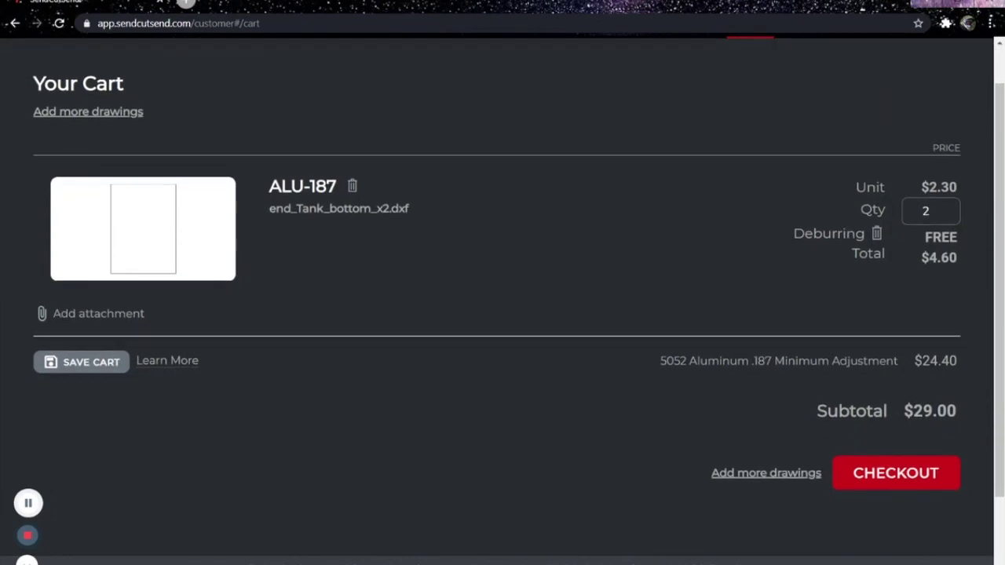
Add end_tank_in_out_x2.dxf as another drawing and change its units to millimeters
left_click(766, 475)
scroll(527, 301, "up", 1)
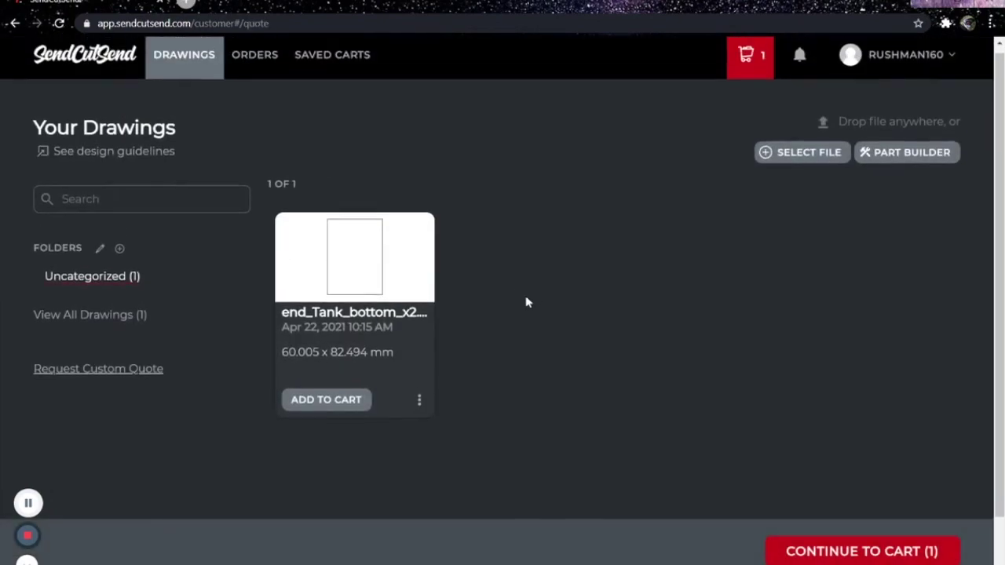
left_click(767, 163)
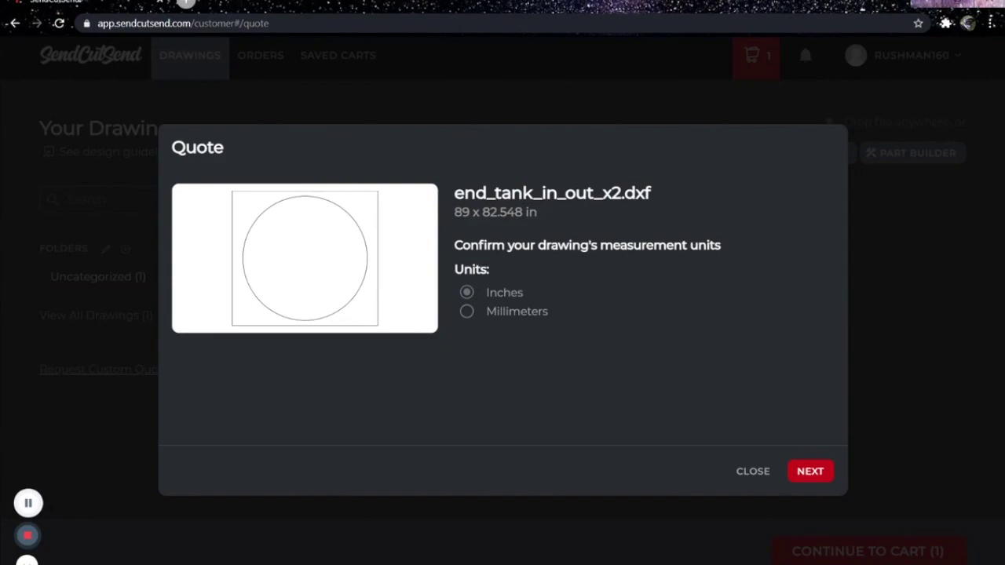
left_click_drag(456, 212, 540, 213)
left_click(467, 311)
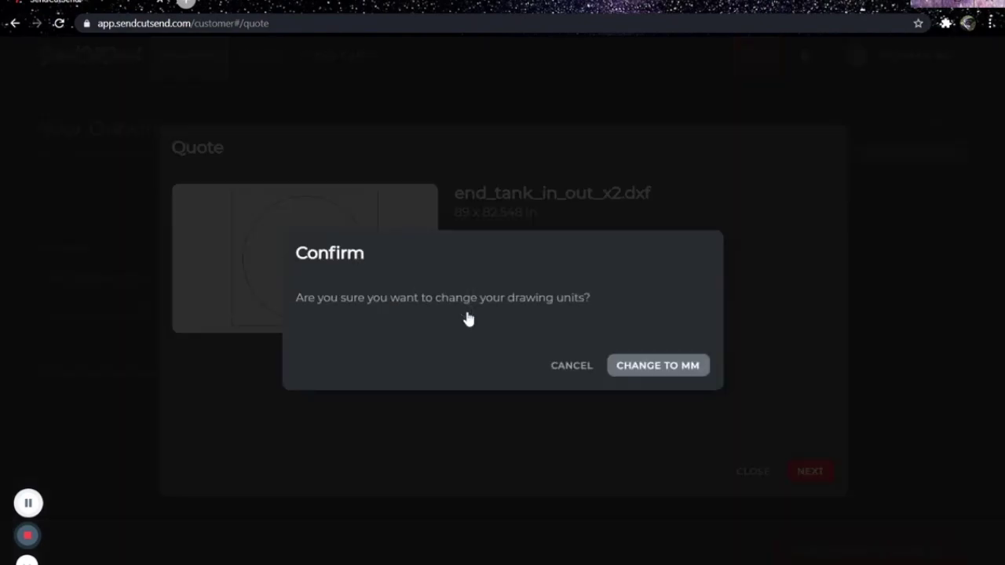
left_click(619, 368)
left_click(806, 476)
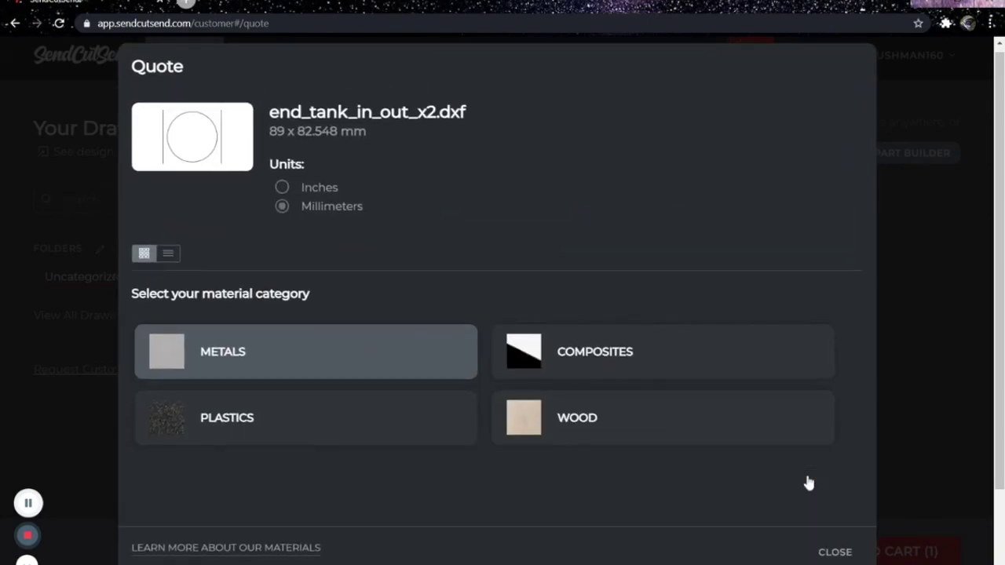
Choose 5052 aluminum with a thickness of .187" (4.7 mm) as the material for end_tank_in_out_x2.dxf
left_click(425, 363)
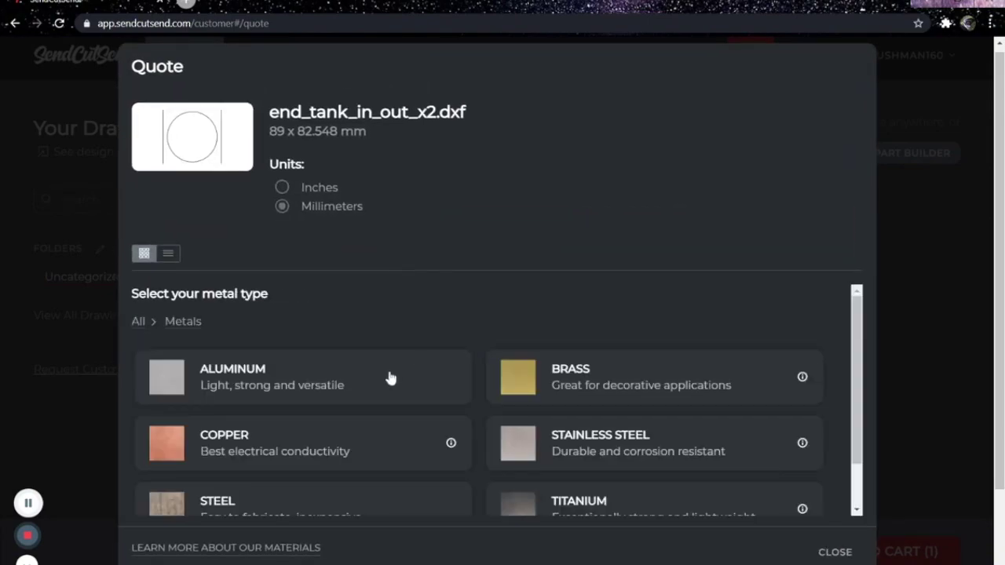
left_click(391, 378)
left_click(349, 384)
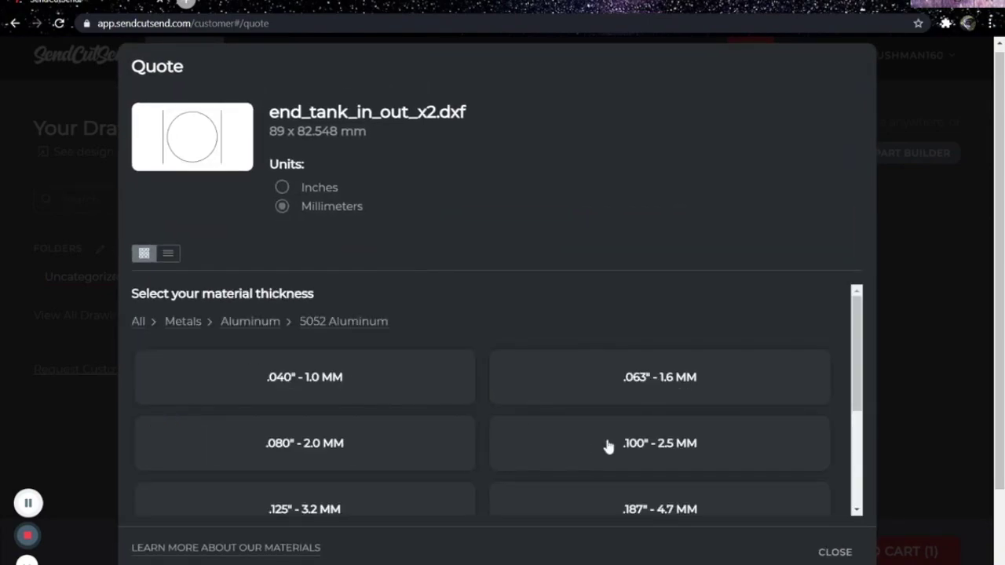
scroll(605, 447, "down", 2)
left_click(636, 395)
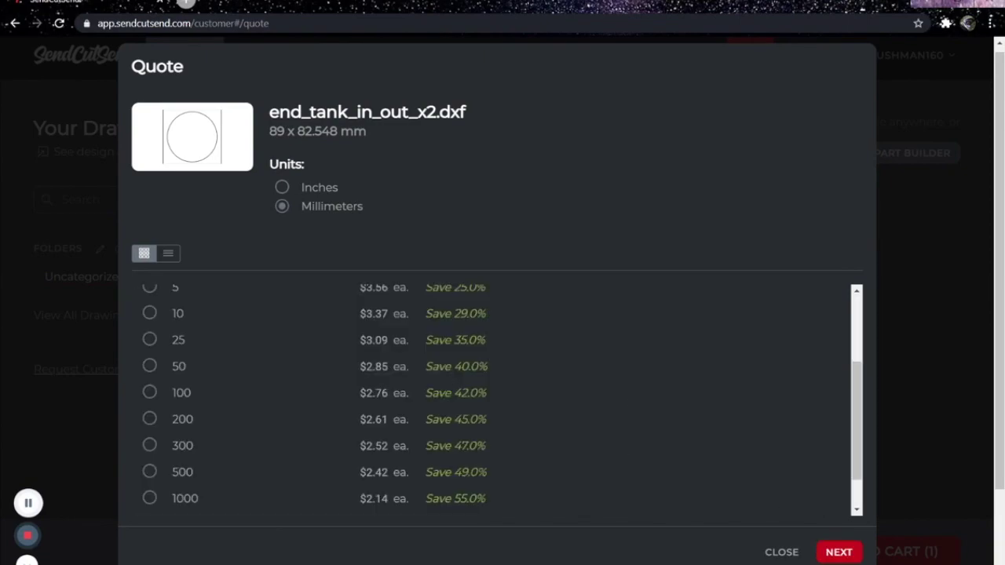
Set the quantity of end_tank_in_out_x2.dxf to 2 and add it to the cart with deburring
scroll(502, 420, "up", 2)
left_click(150, 390)
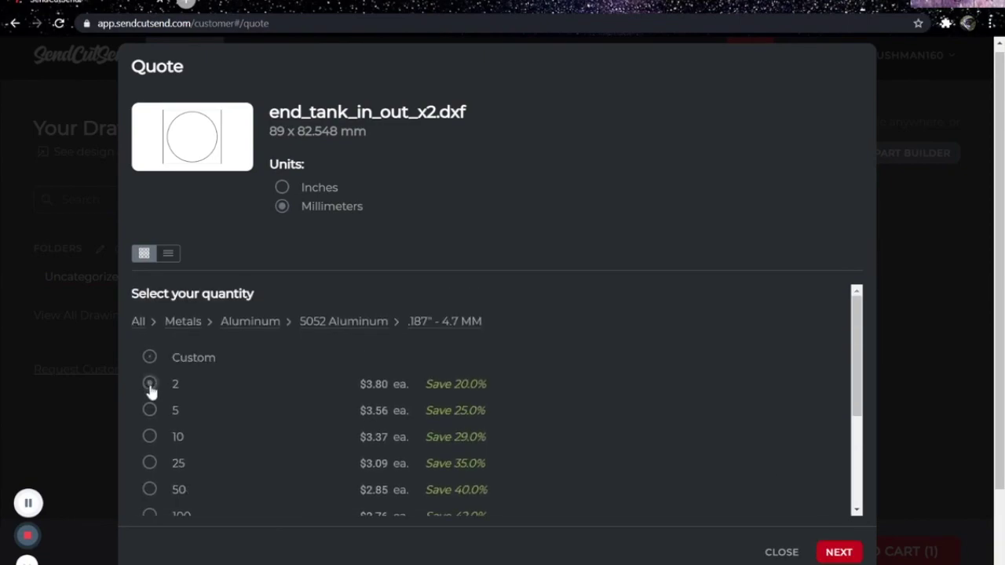
left_click(836, 553)
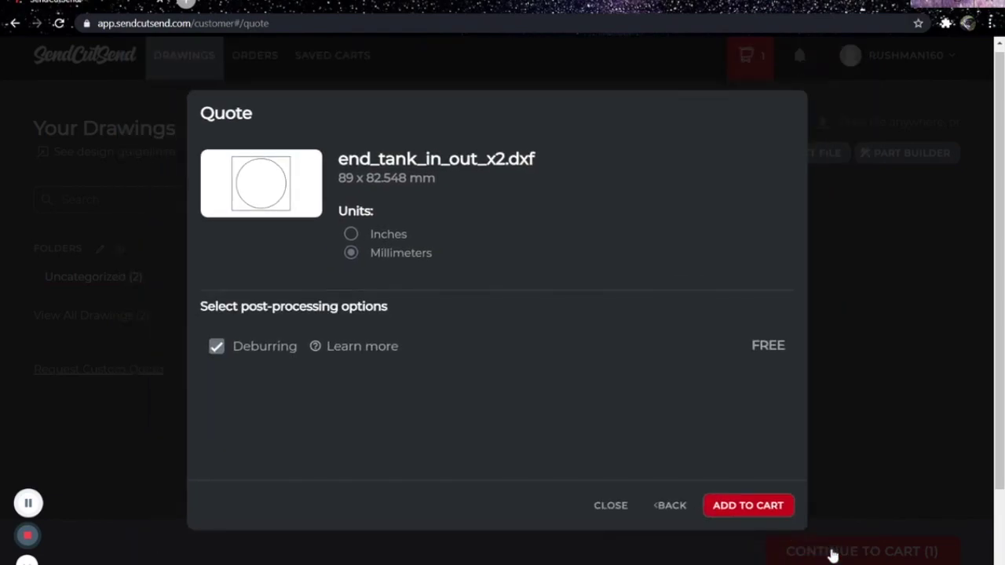
left_click(757, 508)
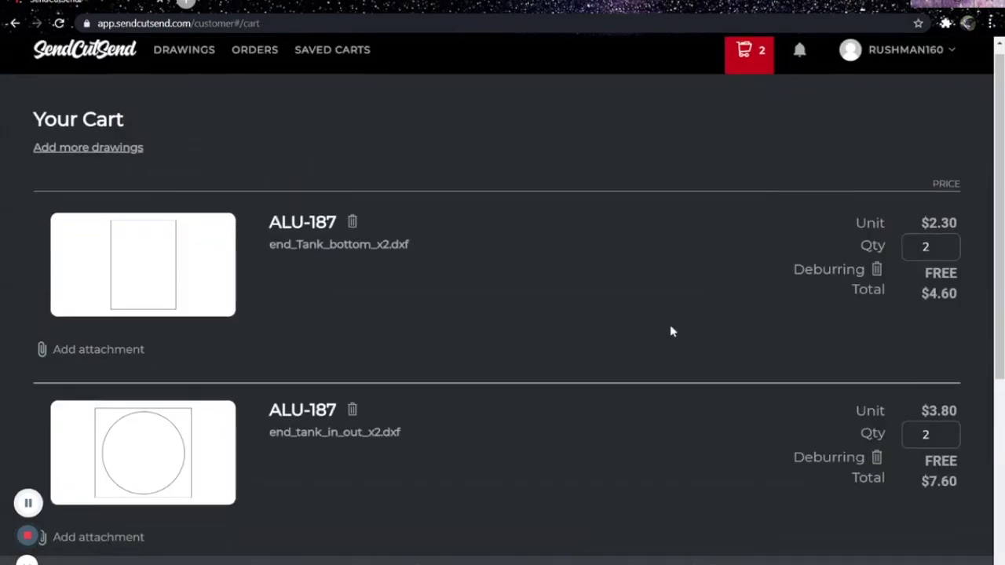
Add end_tank_sides_x4.dxf as another drawing and confirm millimeters as its units
scroll(672, 332, "down", 2)
scroll(707, 330, "down", 2)
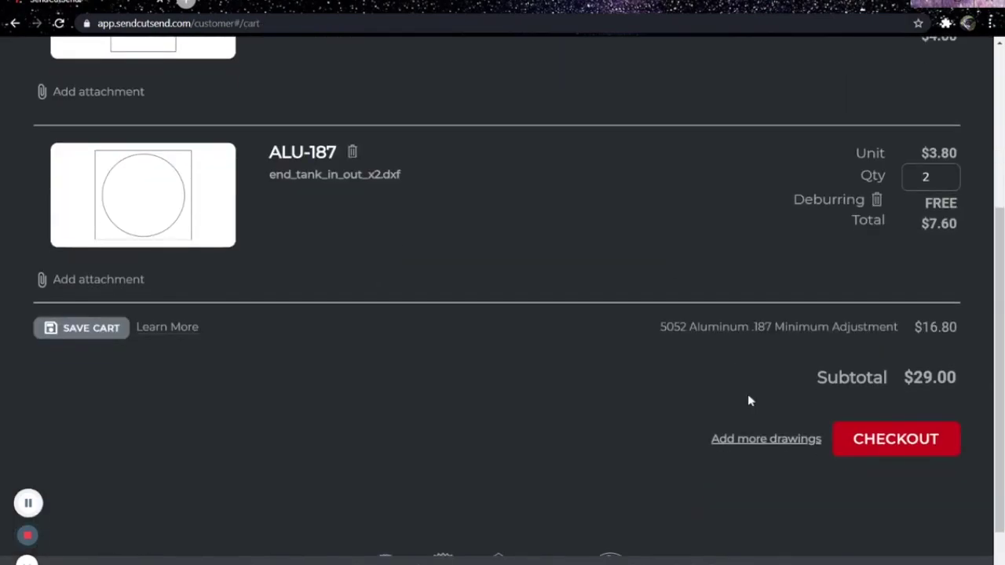
left_click(752, 446)
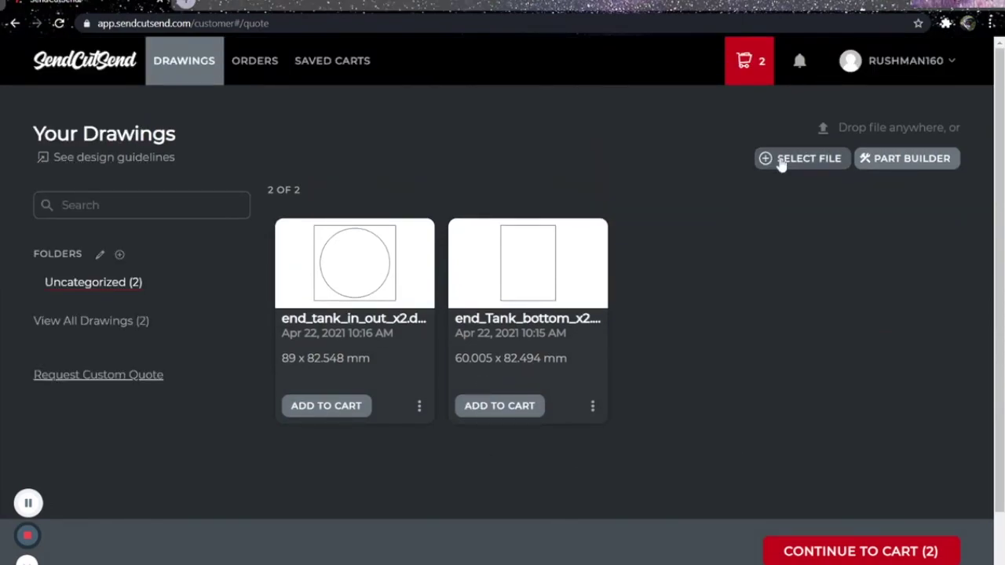
left_click(801, 158)
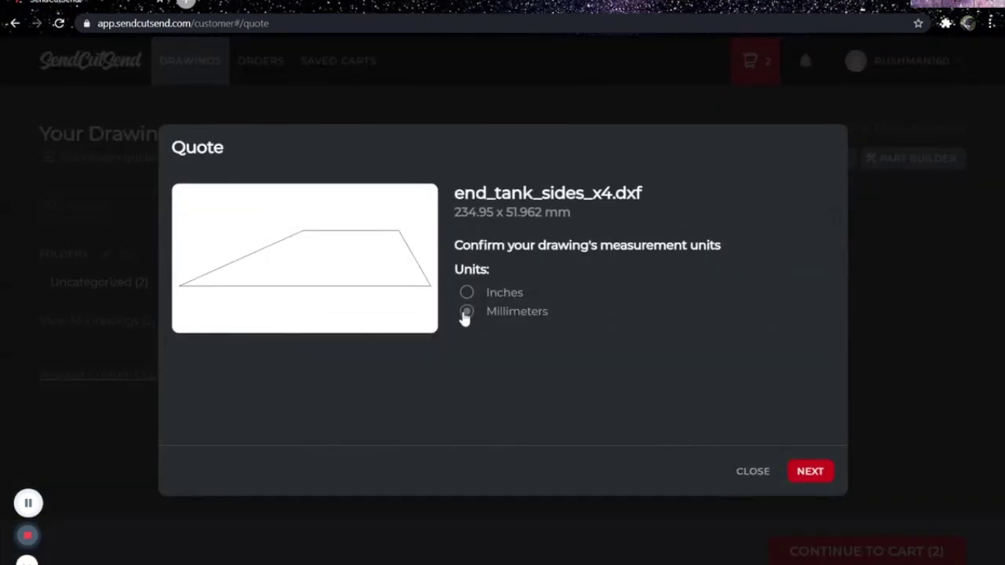
left_click(466, 311)
left_click(812, 478)
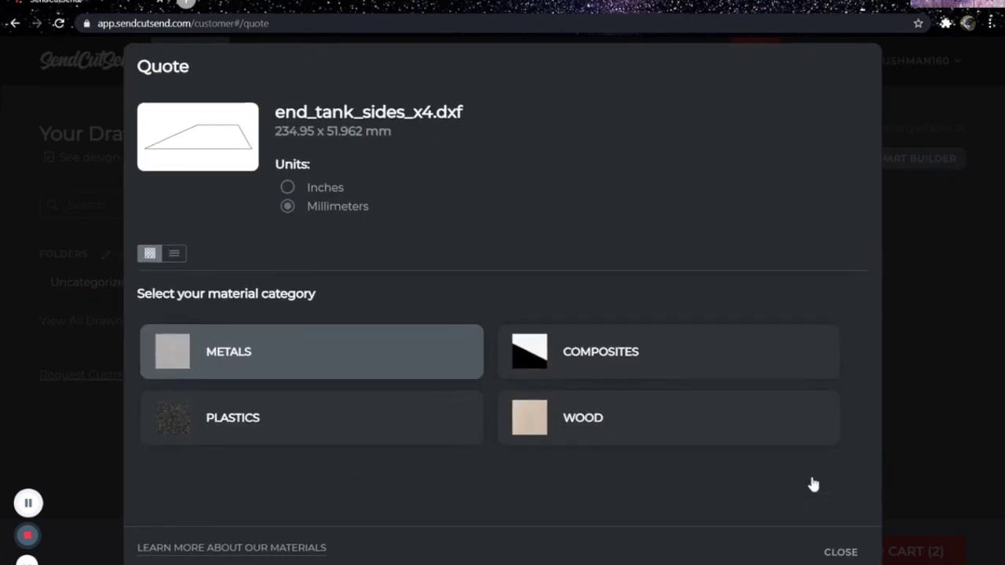
Choose 5052 aluminum with a thickness of .187" (4.7 mm) as the material for end_tank_sides_x4.dxf
left_click(428, 368)
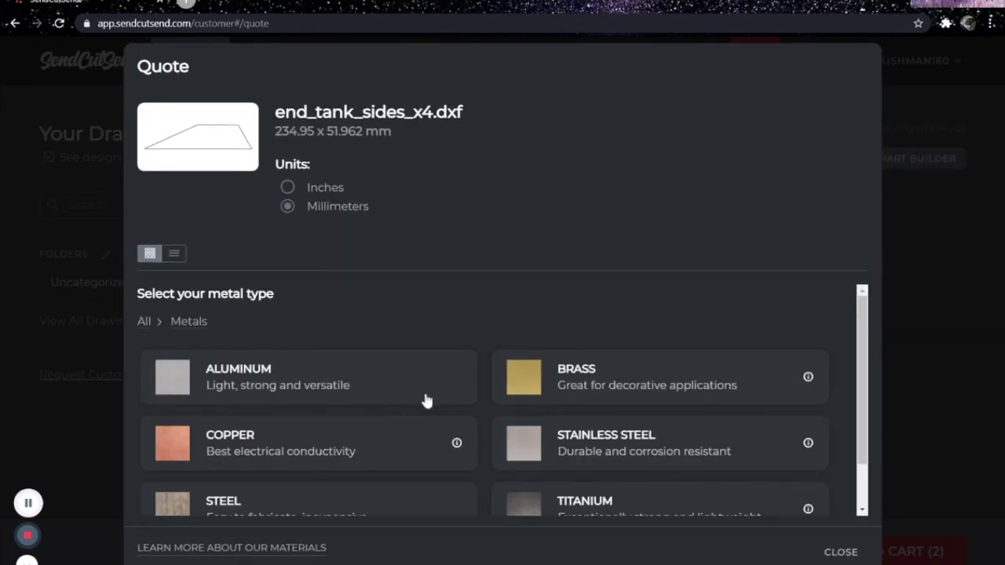
left_click(425, 400)
left_click(383, 388)
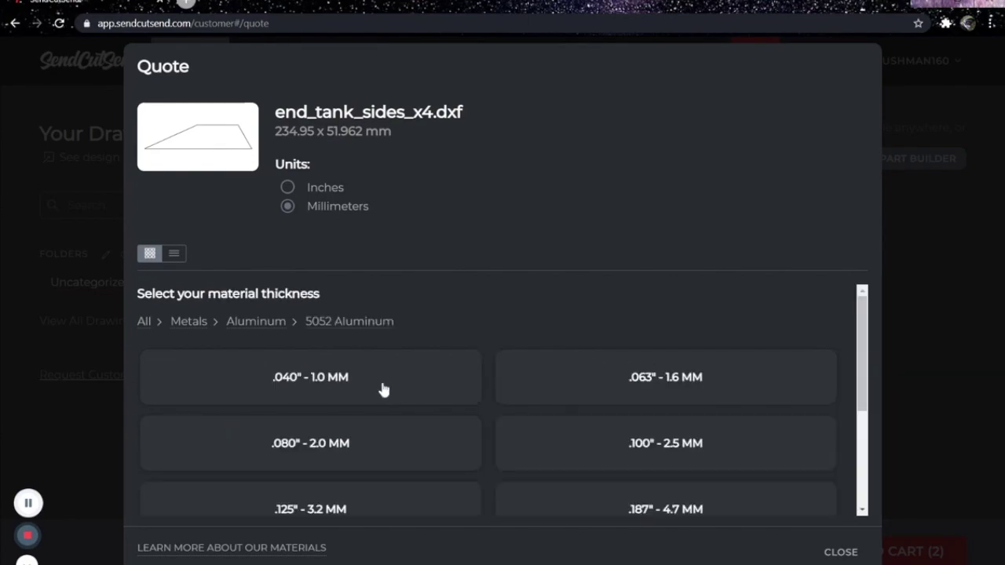
scroll(594, 464, "down", 1)
left_click(658, 447)
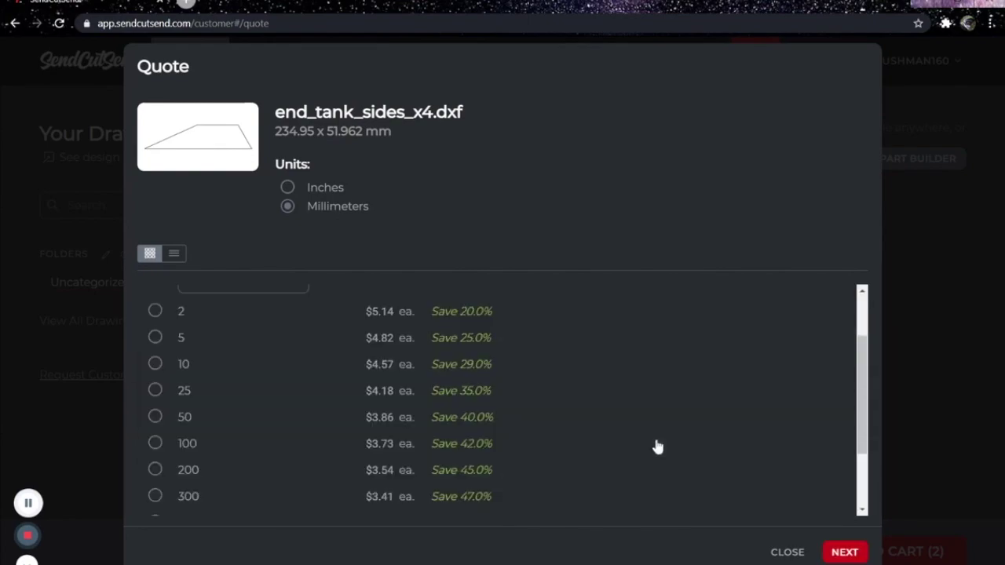
Set a custom quantity of 4 for end_tank_sides_x4.dxf
scroll(313, 367, "up", 1)
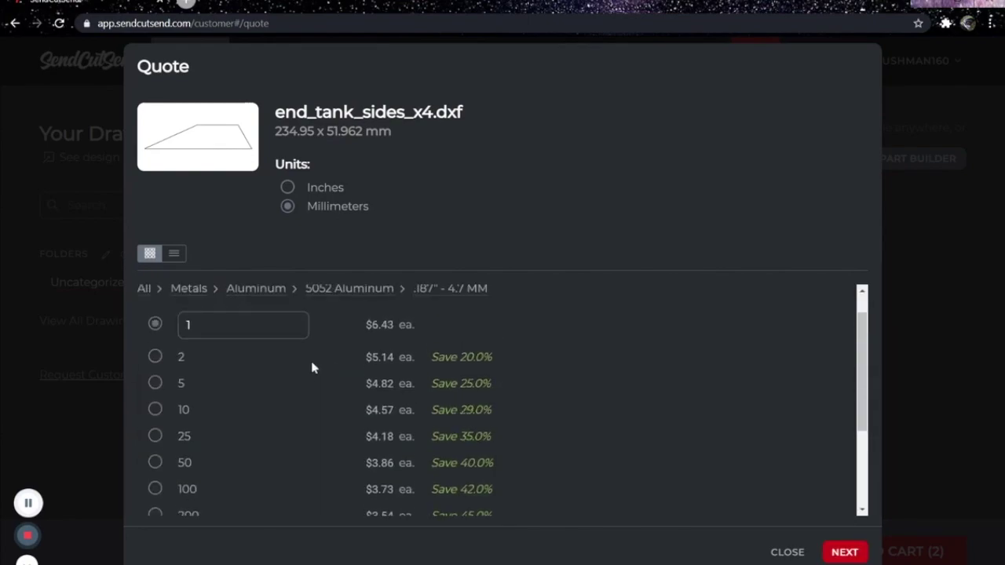
left_click(154, 356)
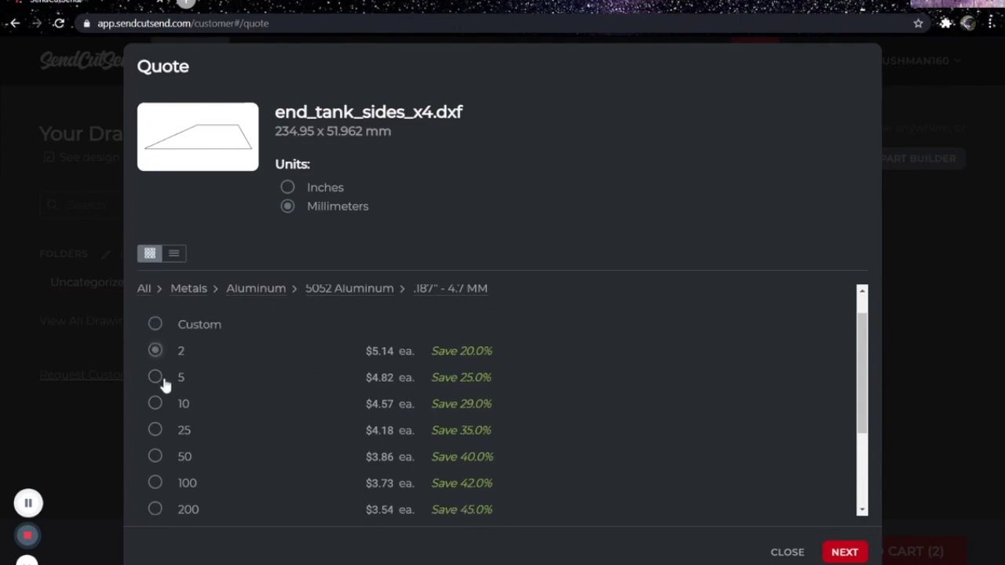
left_click(155, 325)
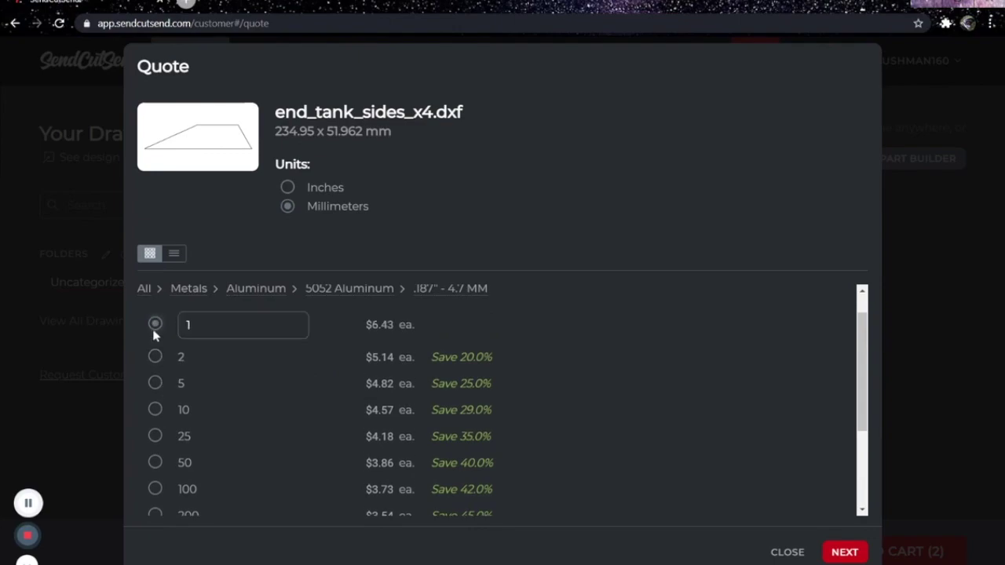
left_click(295, 322)
left_click(295, 322)
left_click(295, 322)
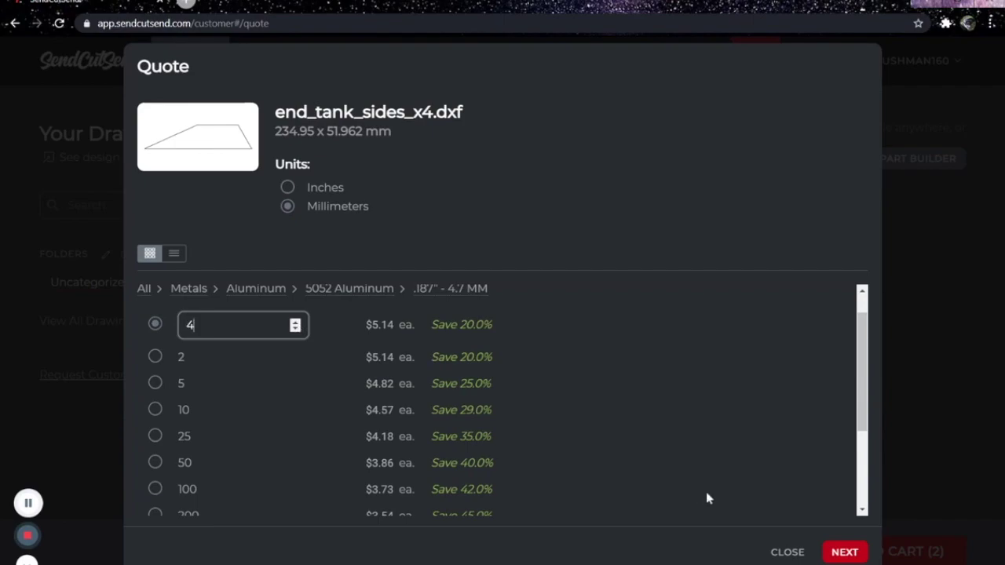
Add end_tank_sides_x4.dxf to the cart with deburring and look over the cart's items
left_click(837, 551)
left_click(777, 510)
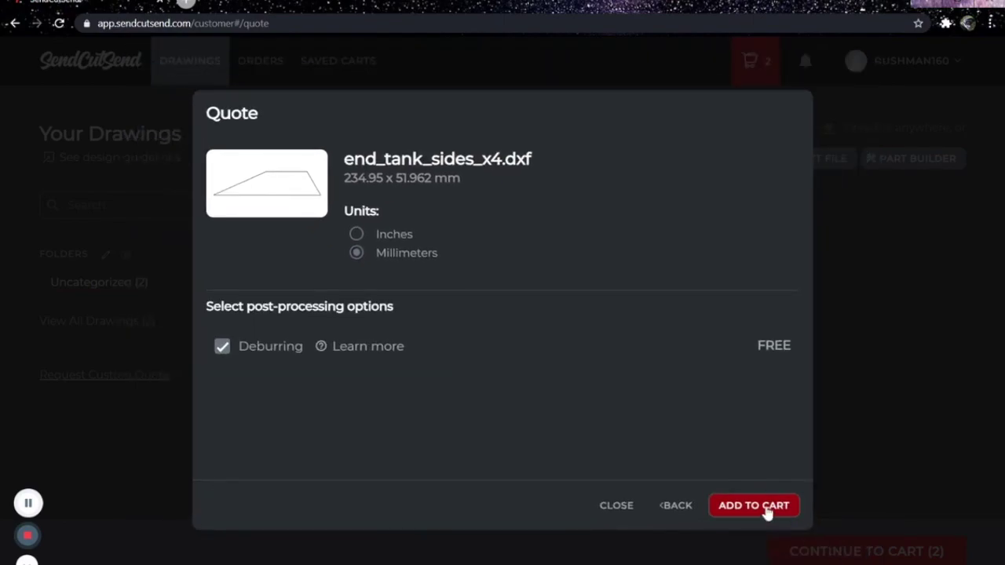
scroll(552, 348, "down", 5)
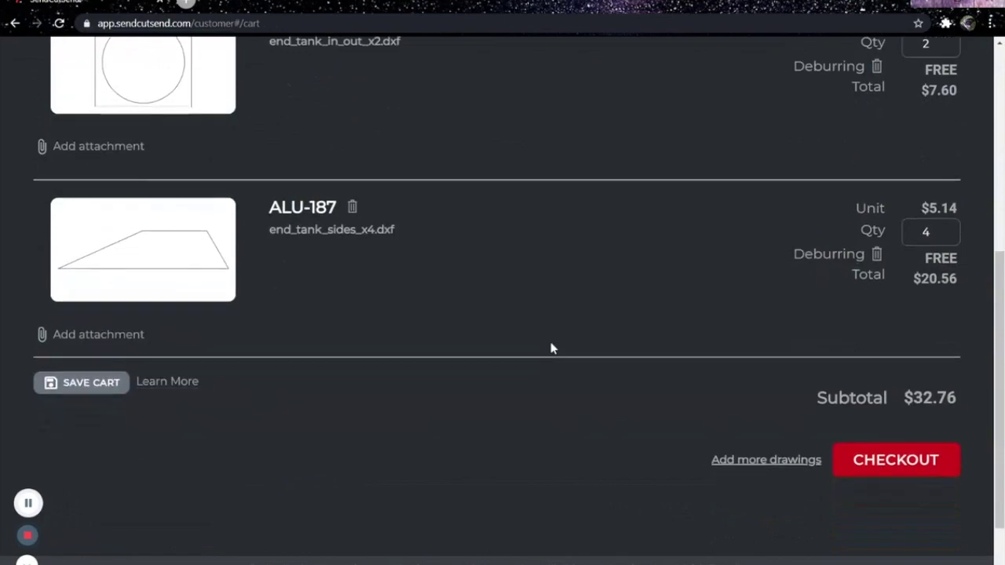
scroll(298, 321, "up", 5)
Add end_tank_top_x2.dxf as another drawing in millimeters and choose 5052 aluminum, .187" (4.7 mm) thick, as its material
left_click(95, 159)
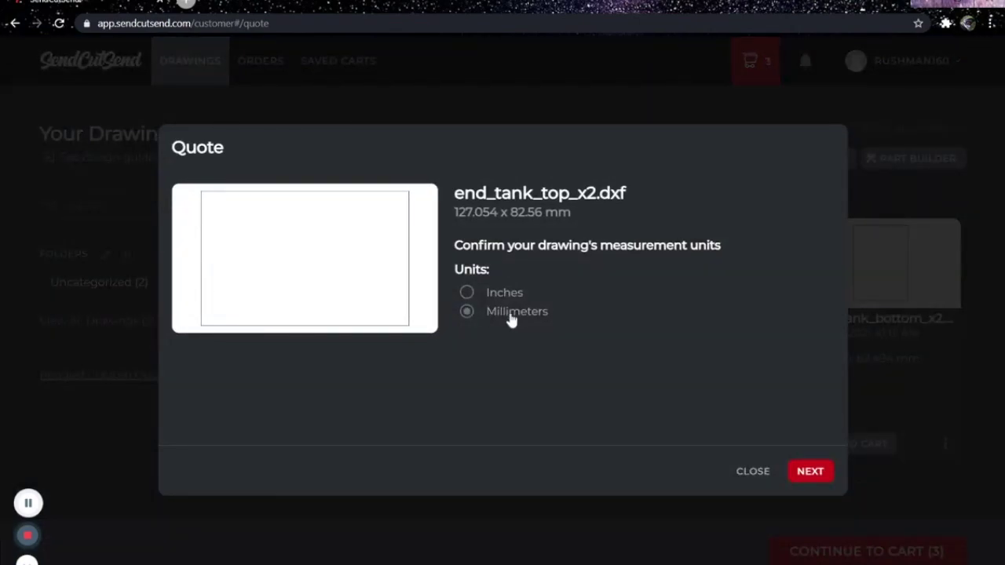
left_click(809, 473)
left_click(402, 374)
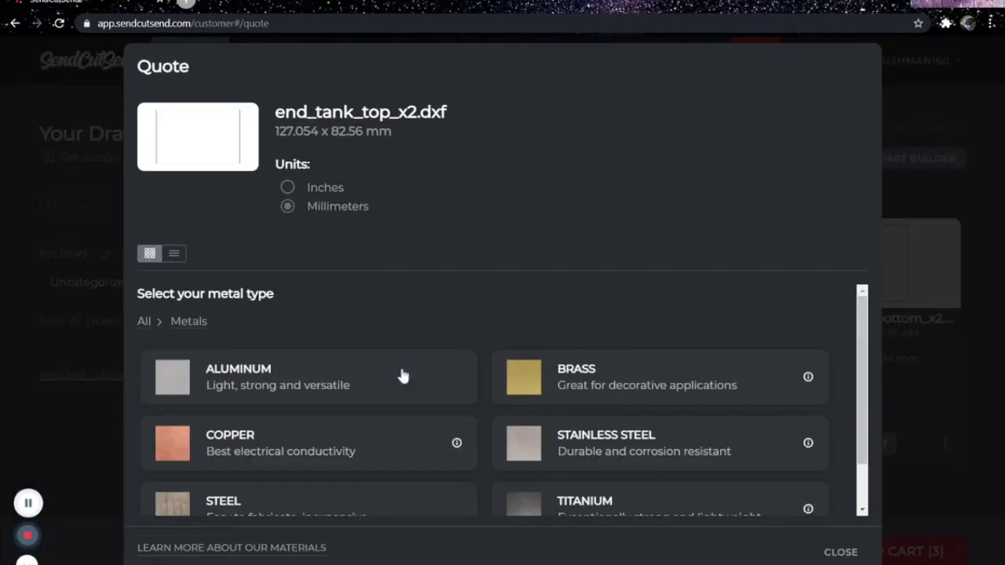
scroll(402, 376, "down", 1)
left_click(388, 332)
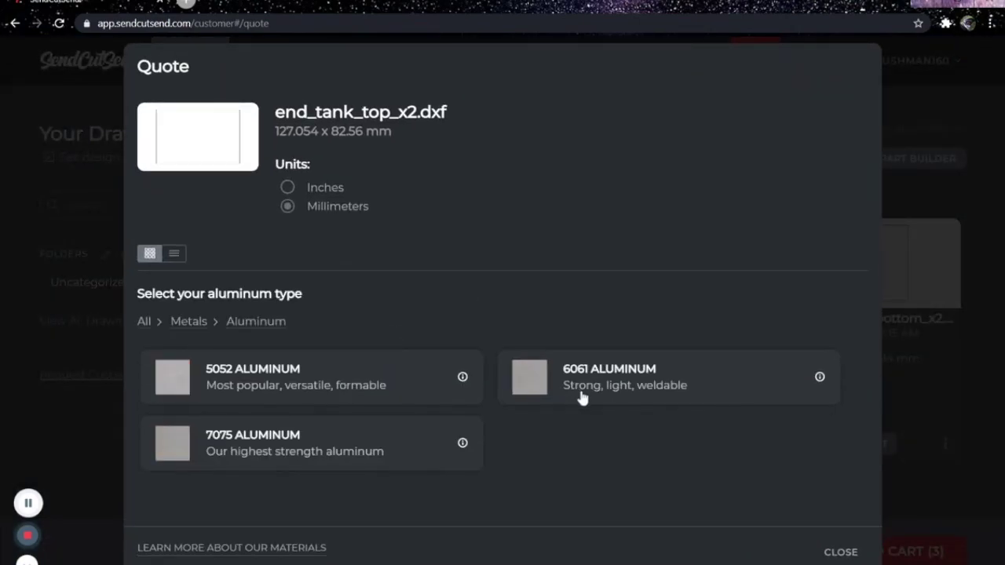
left_click(433, 397)
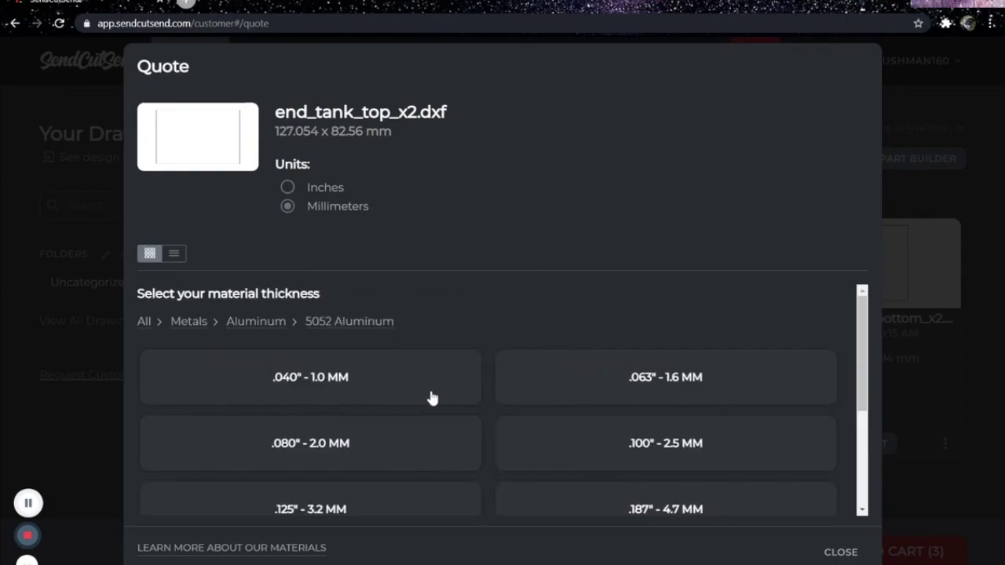
scroll(625, 440, "down", 1)
left_click(628, 442)
Set the quantity of end_tank_top_x2.dxf to 2, add it to the cart with deburring, and look over the cart
scroll(288, 362, "up", 2)
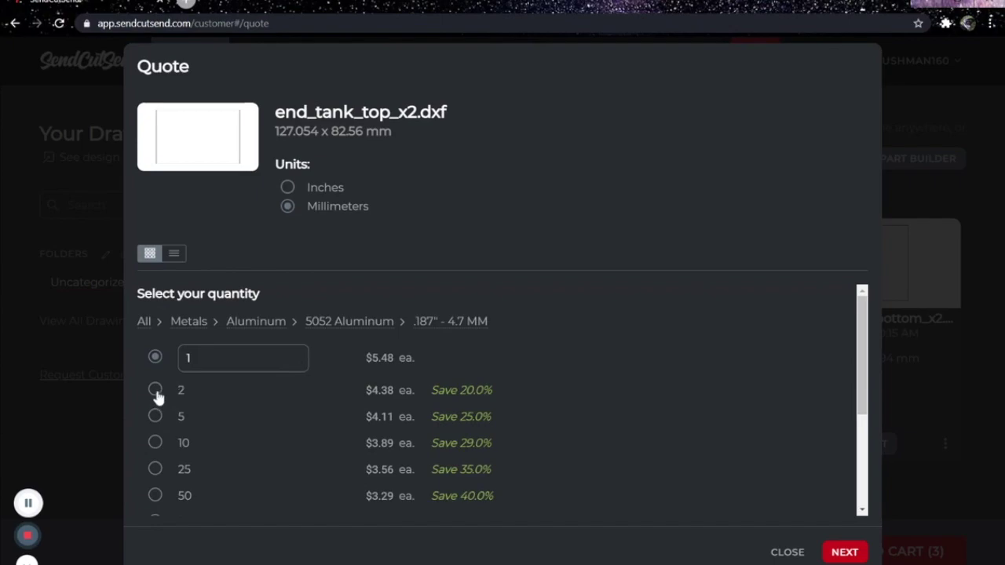
left_click(157, 392)
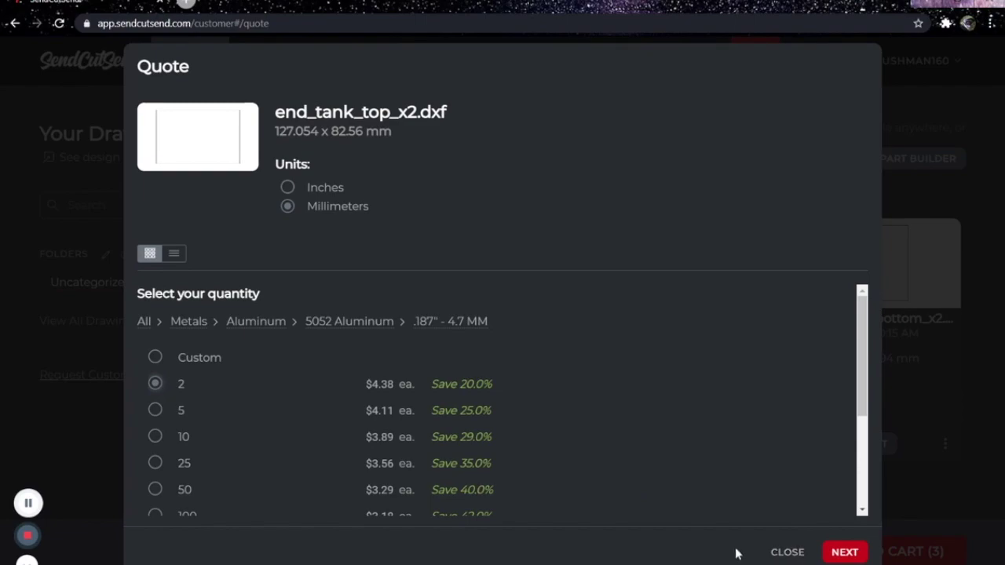
left_click(845, 552)
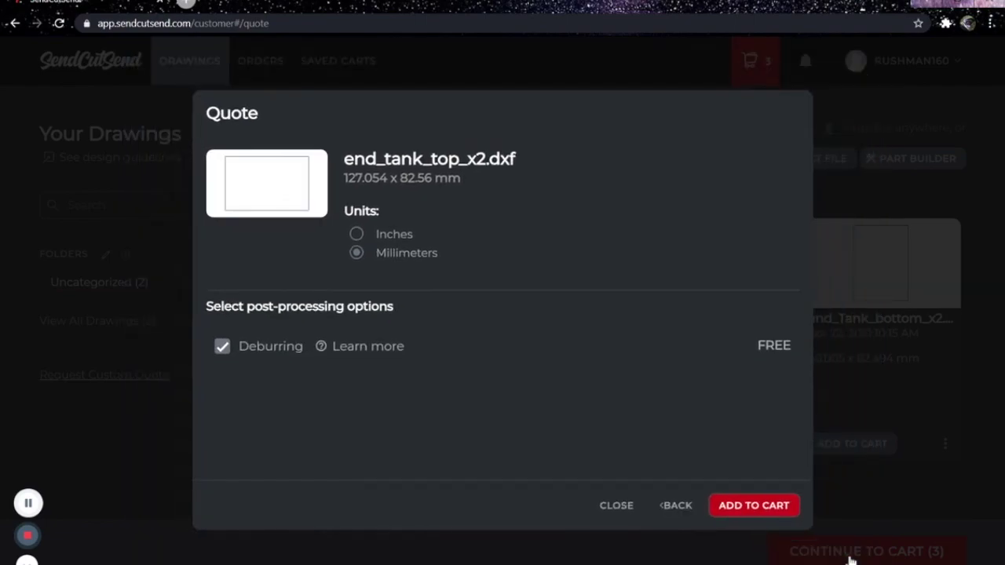
left_click(734, 505)
scroll(596, 434, "down", 7)
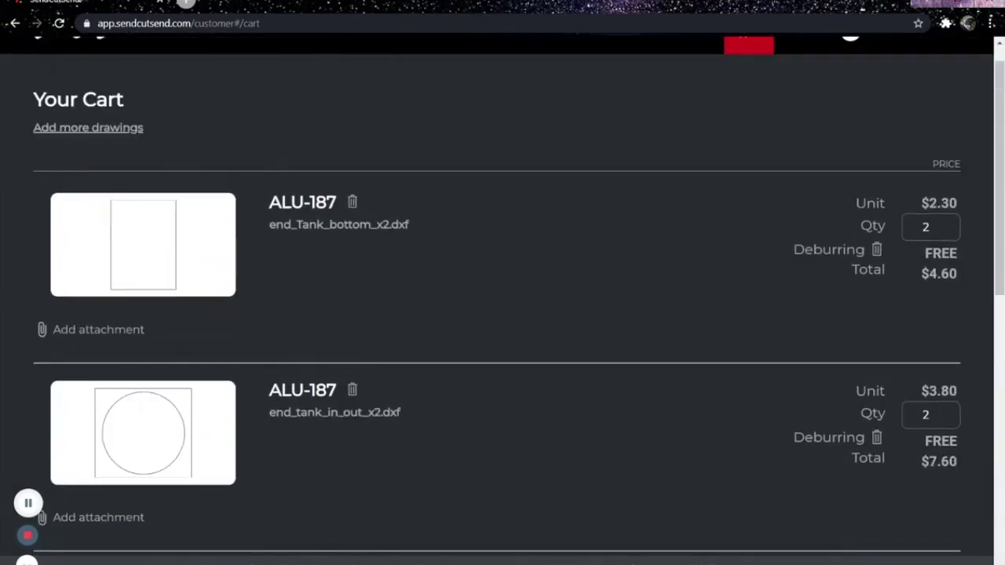
scroll(719, 422, "down", 10)
Start another quote for end_Tank_bottom_x2.dxf in inches and examine the composite and plastic types offered
left_click(718, 419)
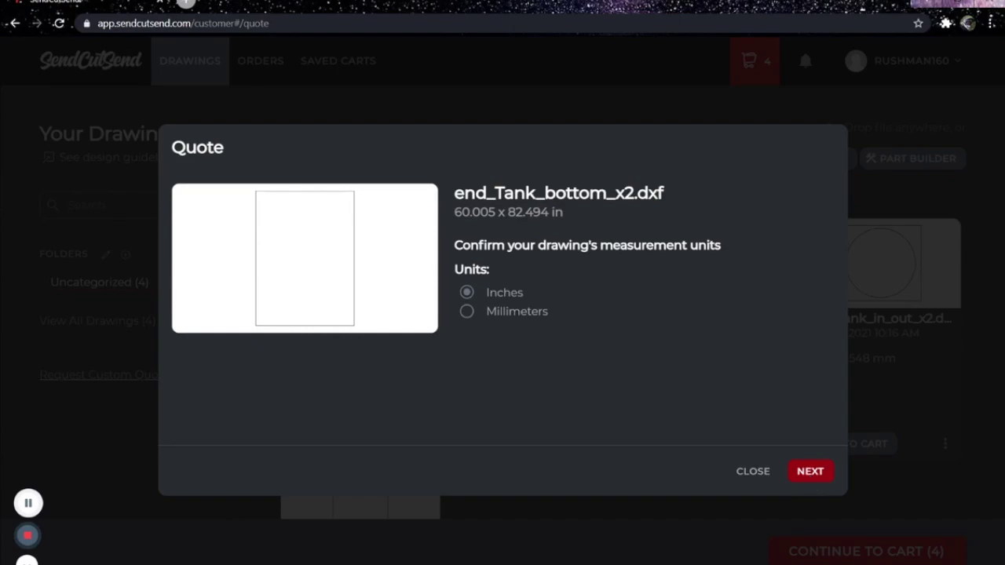
left_click(810, 474)
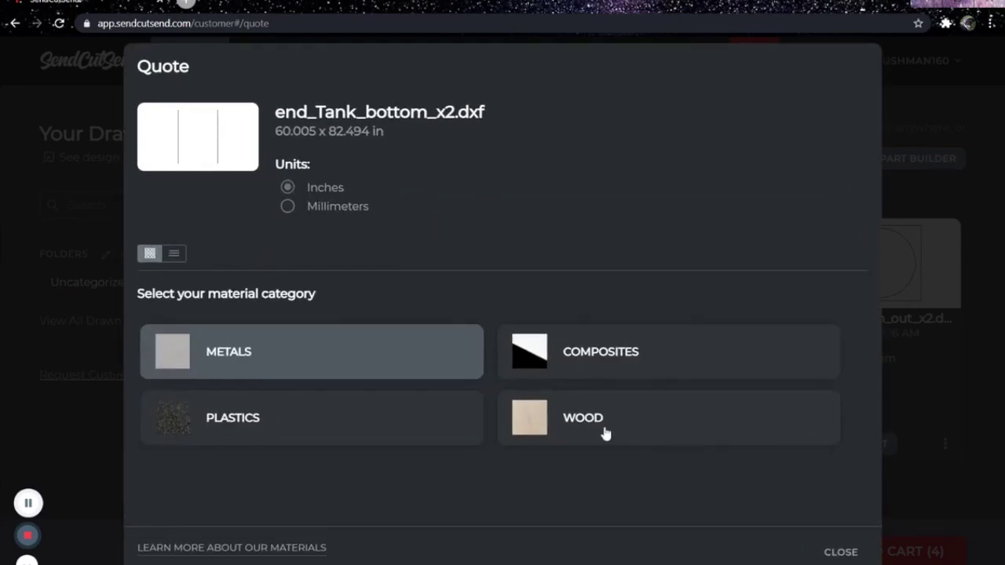
left_click(566, 377)
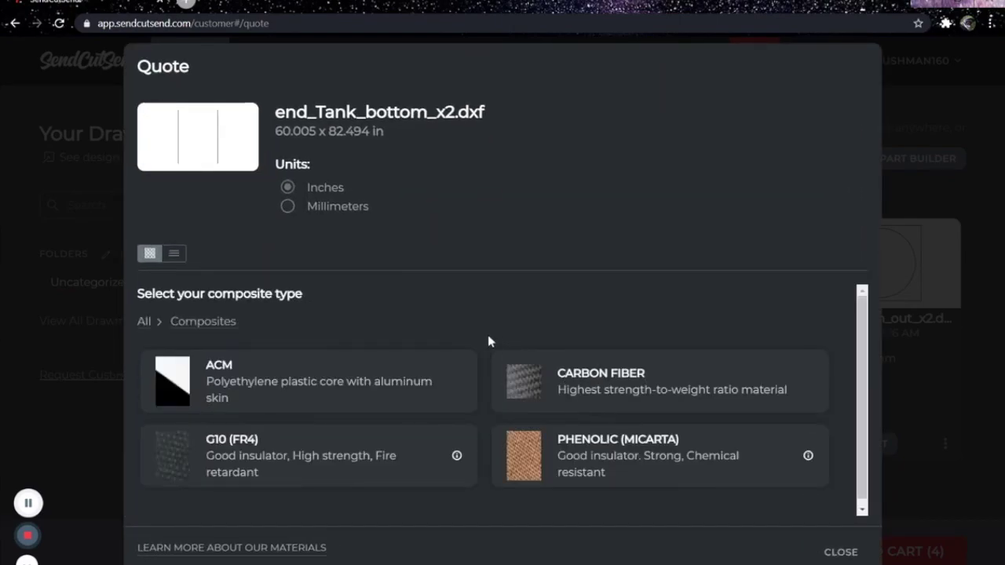
scroll(486, 335, "down", 1)
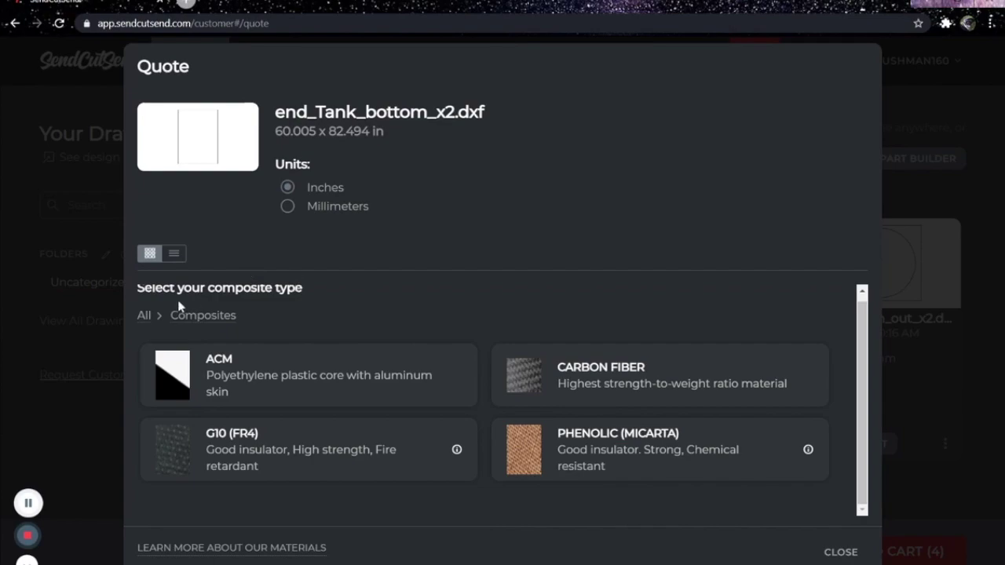
left_click(149, 316)
left_click(322, 416)
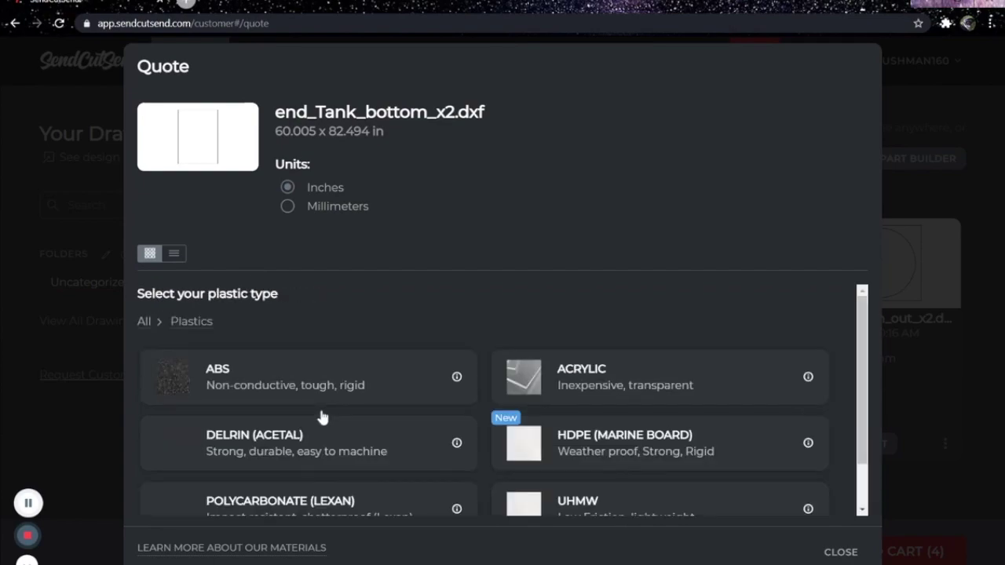
scroll(322, 416, "down", 1)
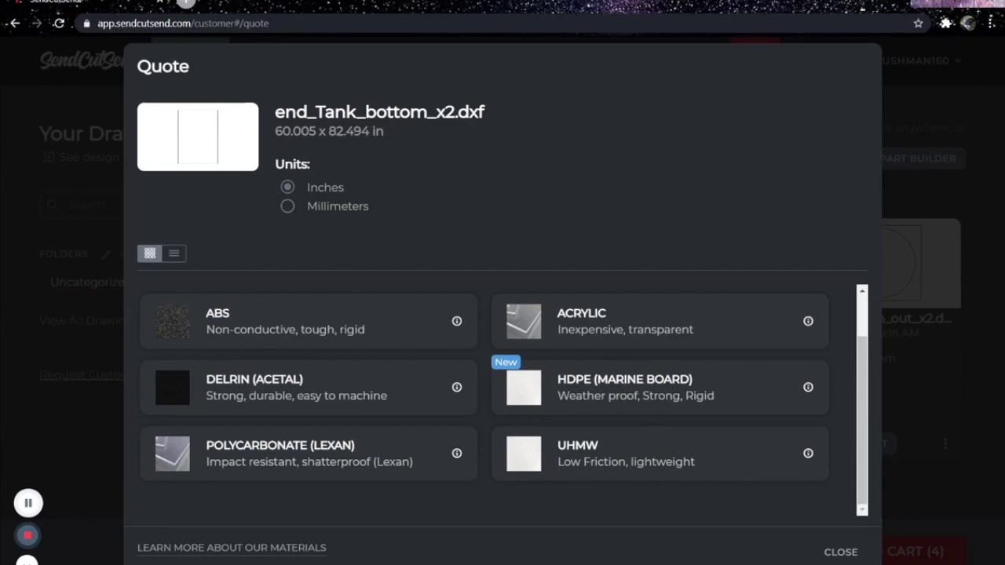
scroll(597, 392, "up", 1)
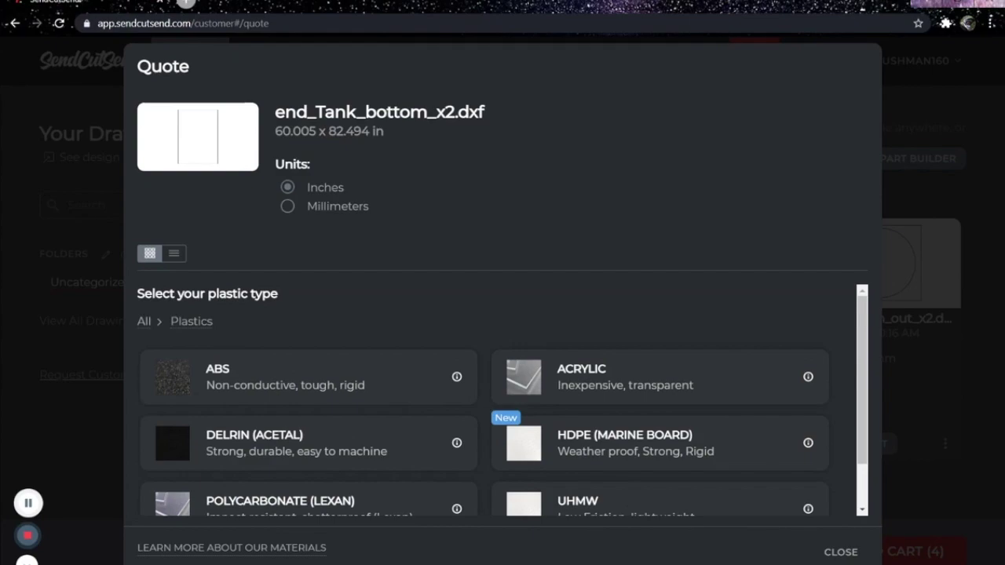
Examine the wood and metal types offered as materials for end_Tank_bottom_x2.dxf
left_click(148, 321)
left_click(558, 420)
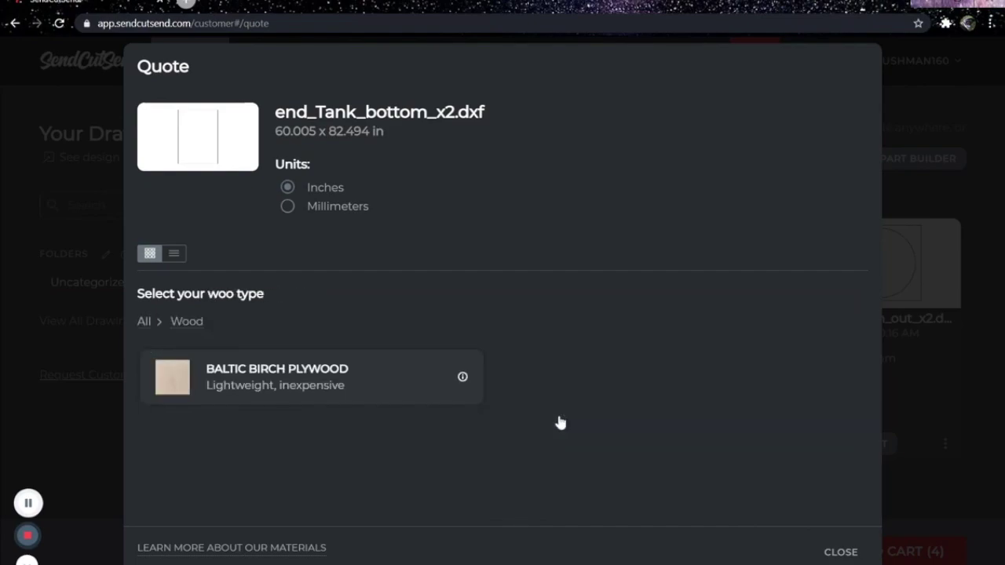
left_click(148, 327)
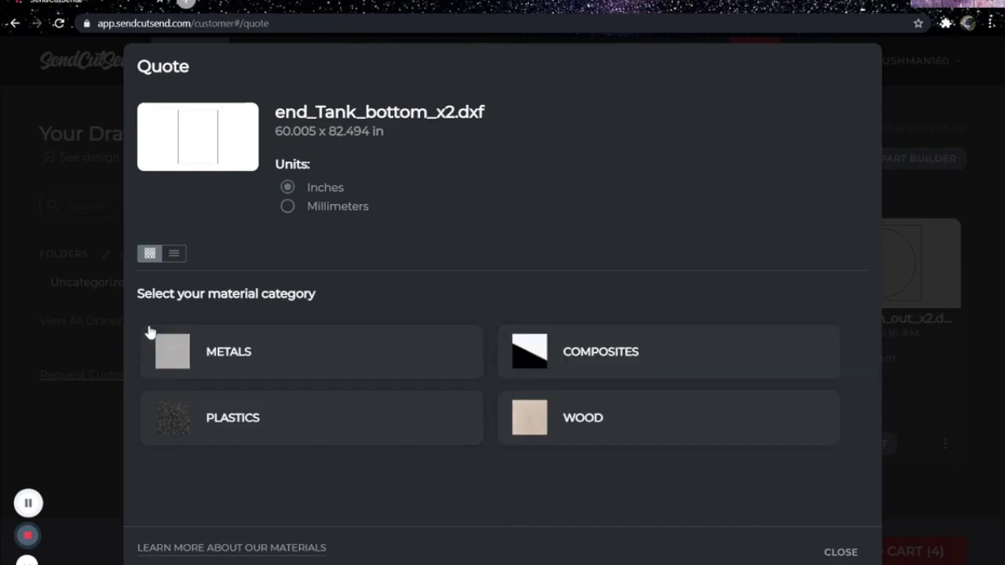
left_click(416, 357)
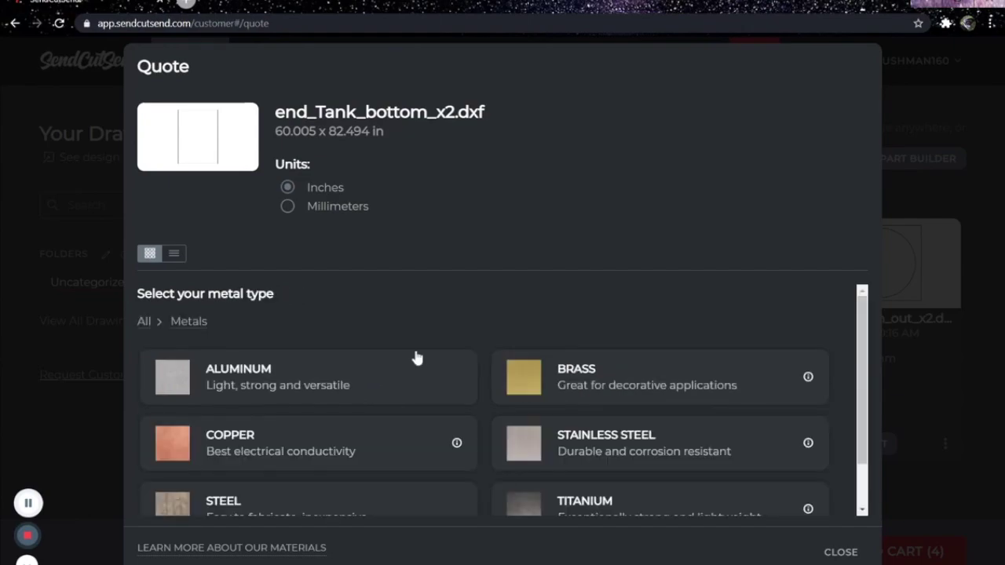
scroll(417, 358, "down", 1)
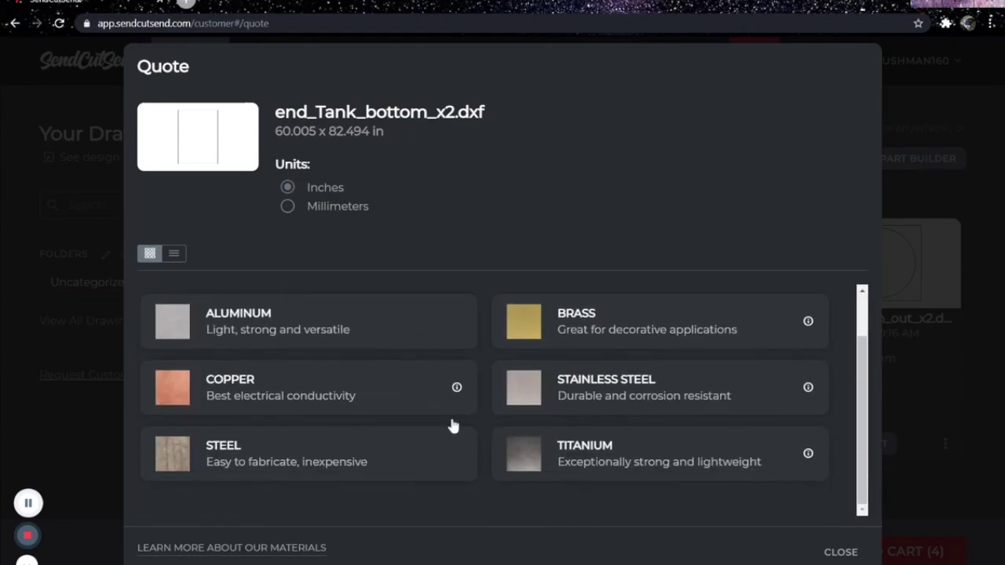
scroll(575, 388, "up", 1)
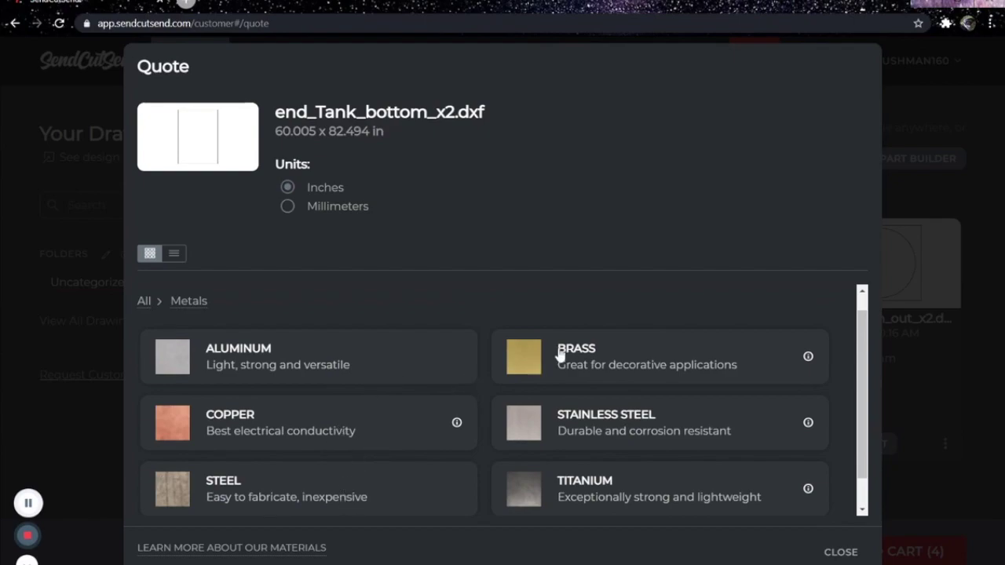
scroll(547, 354, "up", 1)
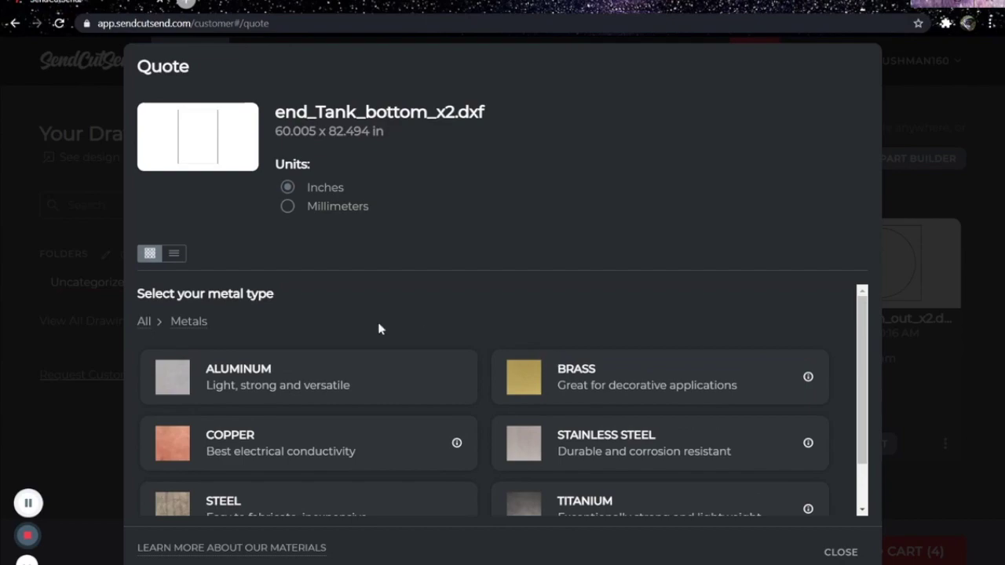
scroll(377, 329, "down", 2)
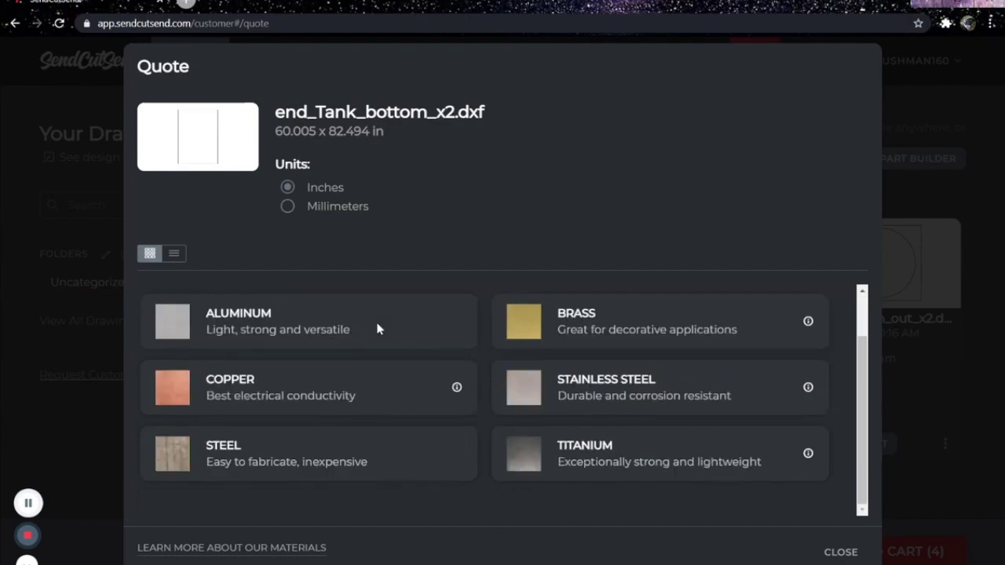
Close the quote and delete the duplicate end_Tank_bottom_x2.dxf drawing that is set in inches
left_click(840, 553)
scroll(529, 485, "down", 3)
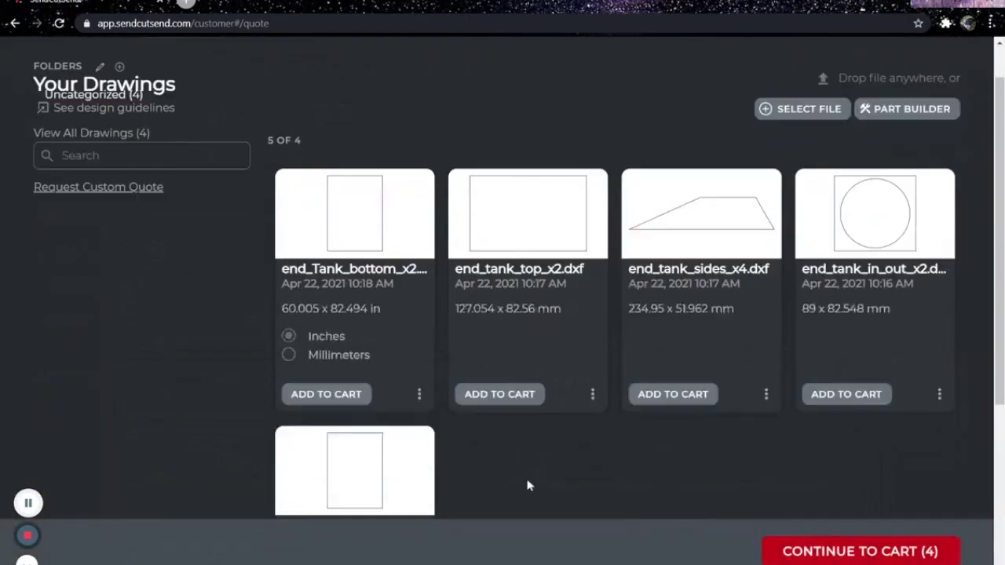
scroll(440, 327, "up", 1)
left_click(419, 312)
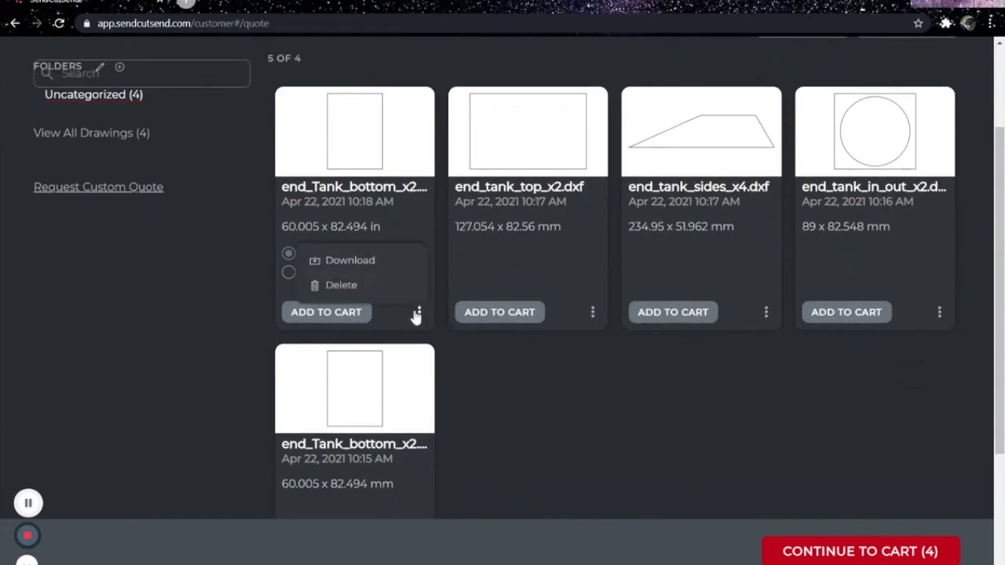
left_click(358, 290)
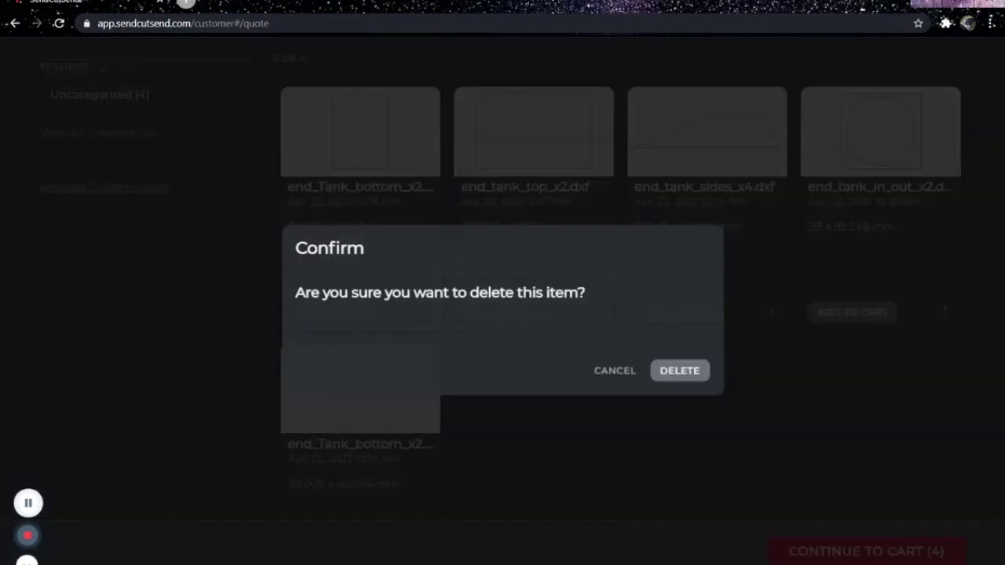
left_click(680, 371)
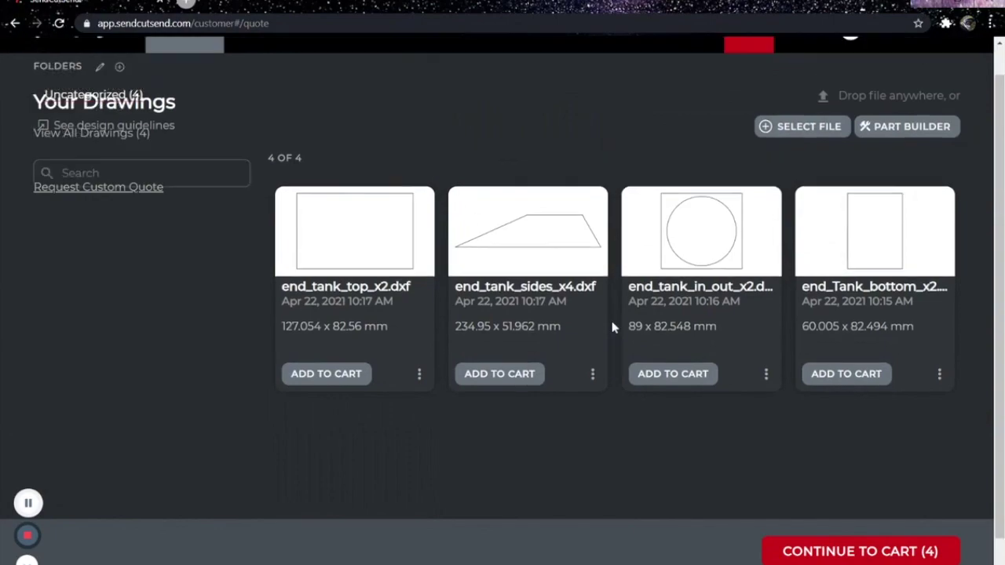